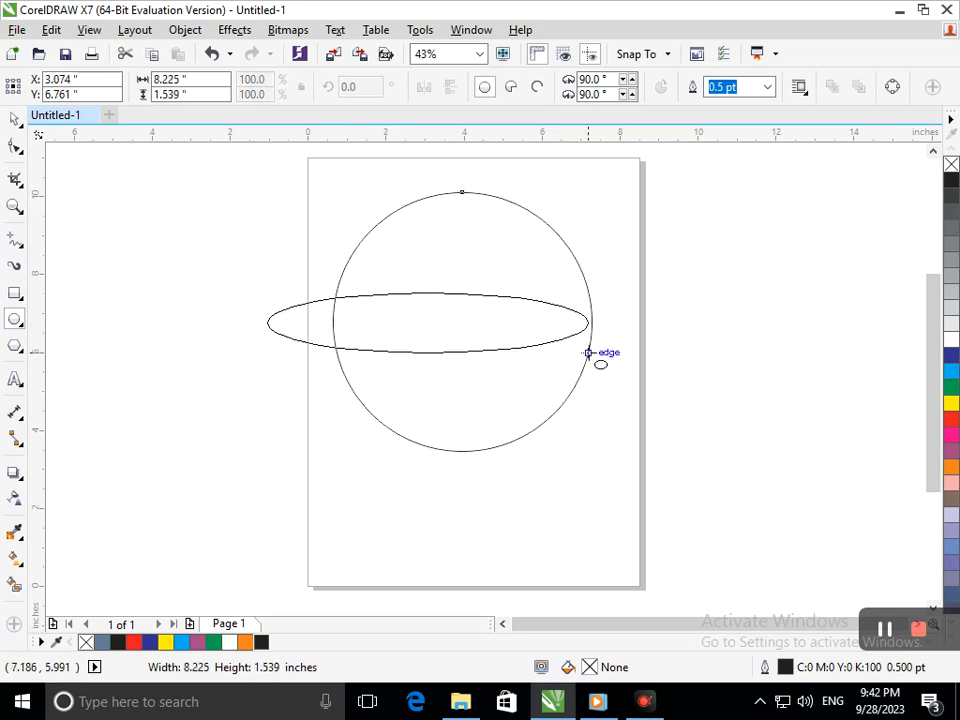
# Undo the flat ellipse and draw a rectangle about 8.66 by 1.42 inches across the circle's middle
pyautogui.hotkey('ctrl', 'z')
pyautogui.click(15, 295)
pyautogui.moveTo(293, 306); pyautogui.dragTo(631, 361)
# Create an enlarged concentric copy of the circle, about 7.45 inches in diameter
pyautogui.click(15, 120)
pyautogui.click(410, 445)
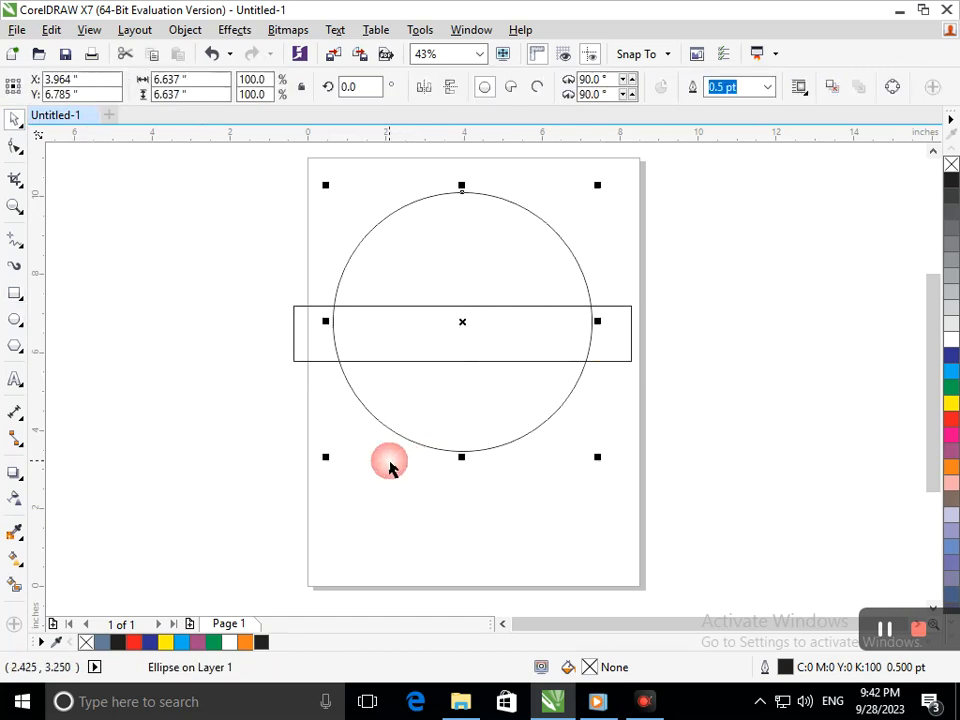
pyautogui.moveTo(326, 457); pyautogui.dragTo(326, 507)
pyautogui.rightClick(326, 507)
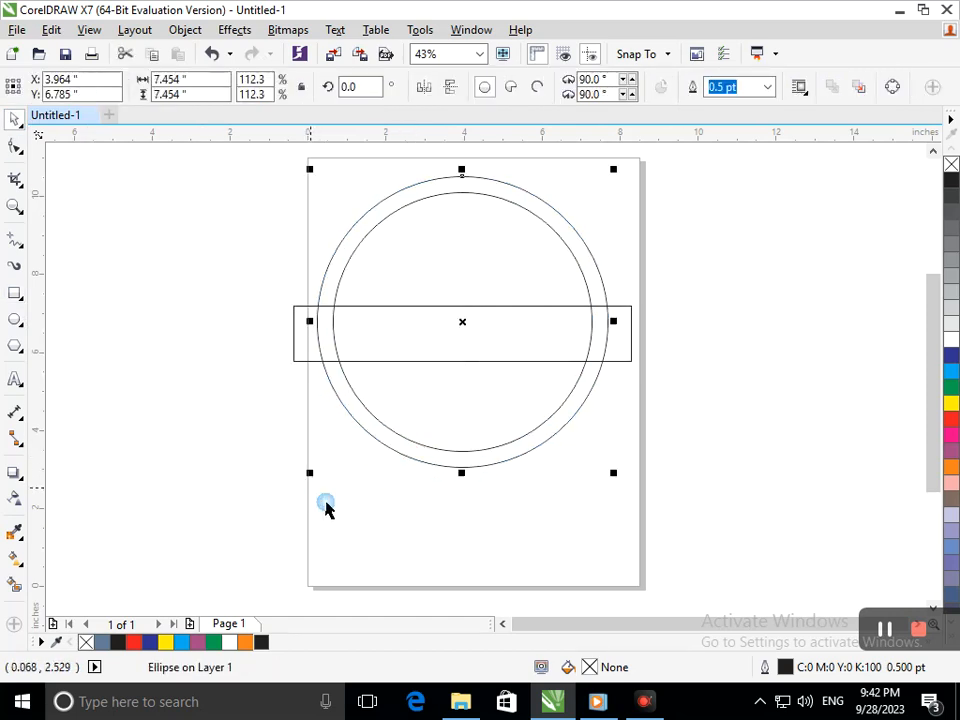
pyautogui.click(366, 491)
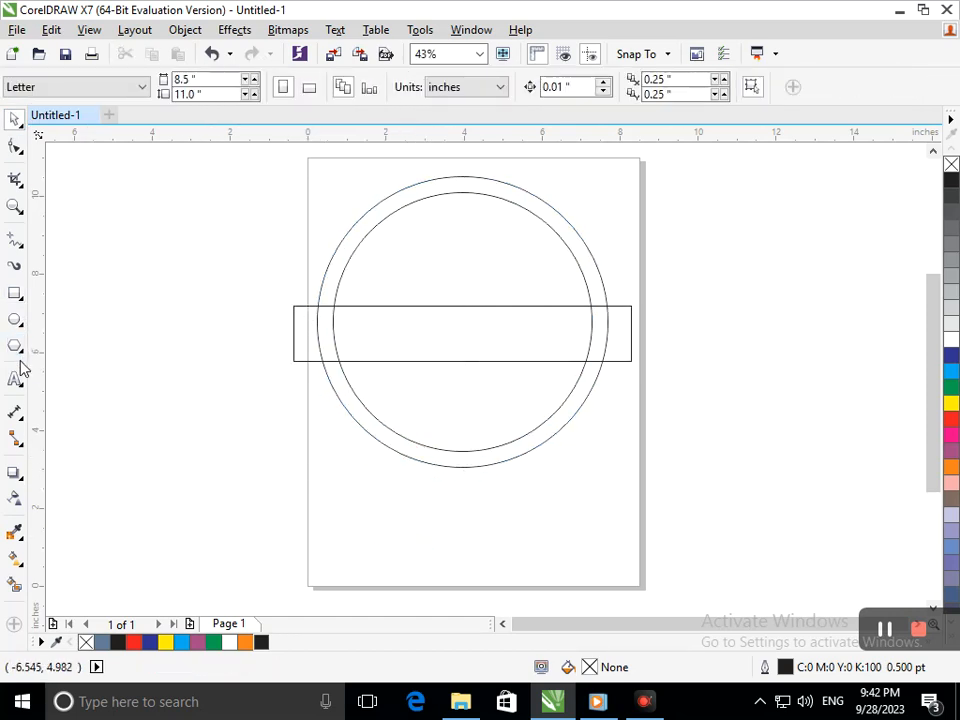
# Draw a vertical straight line through the circles' centre and stretch it beyond both circles to about 9.33 inches long
pyautogui.click(24, 263)
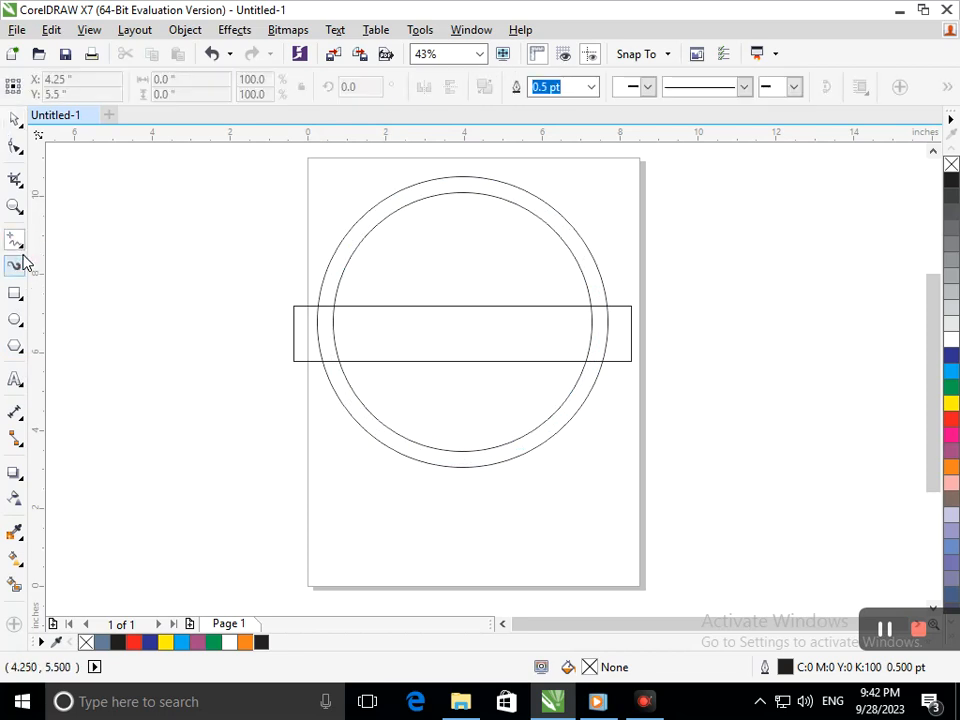
pyautogui.click(25, 250)
pyautogui.click(92, 257)
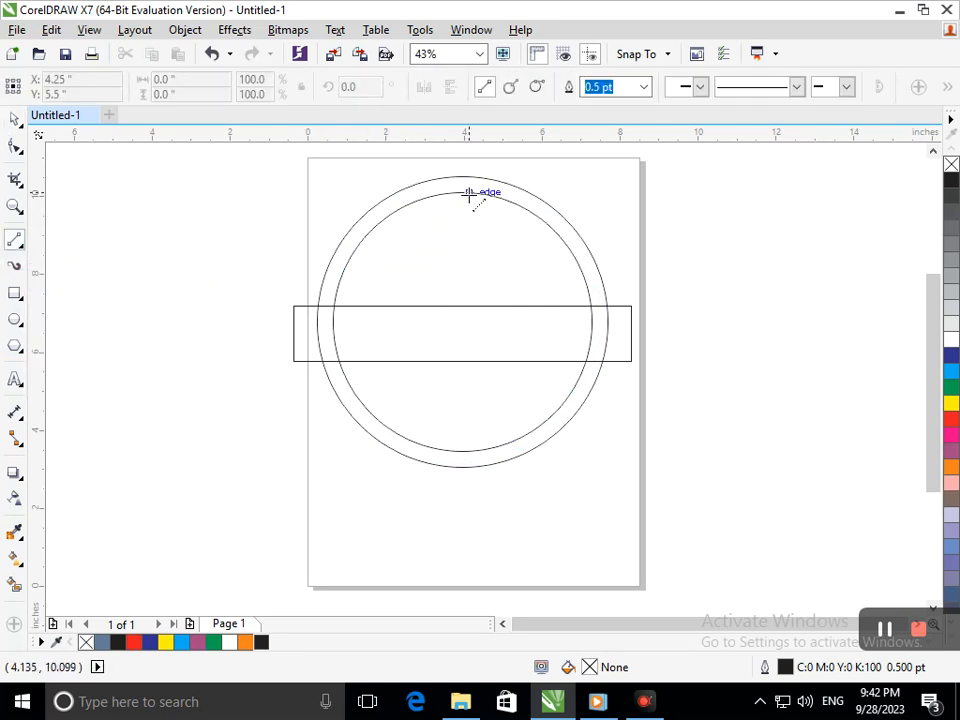
pyautogui.moveTo(462, 192)
pyautogui.mouseDown()
pyautogui.moveTo(489, 444)
pyautogui.moveTo(484, 480)
pyautogui.moveTo(462, 497)
pyautogui.mouseUp()
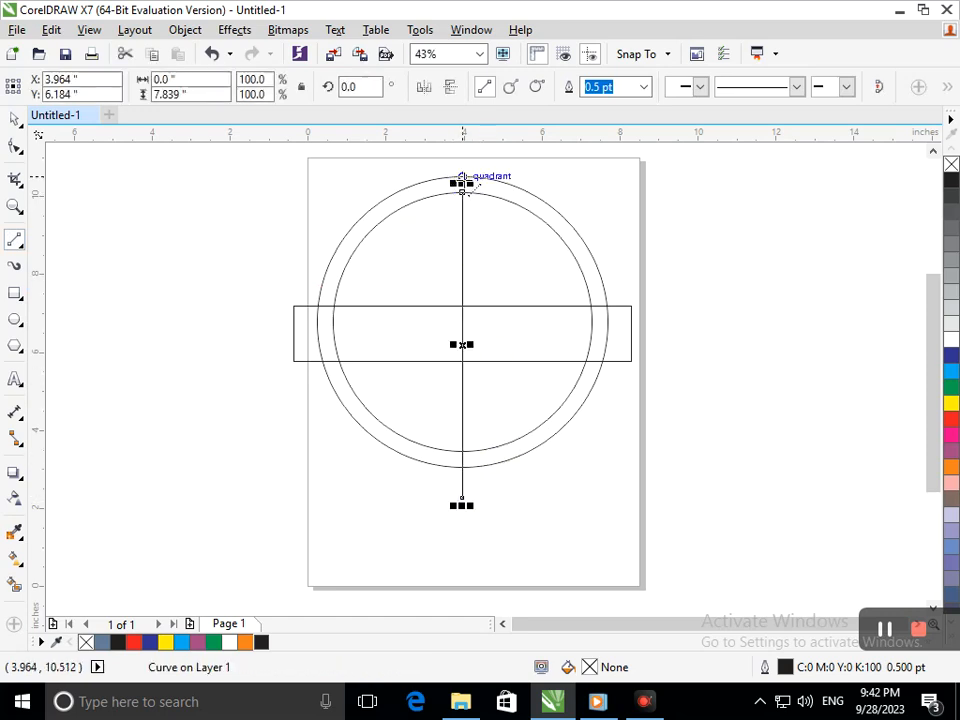
pyautogui.moveTo(462, 177); pyautogui.dragTo(467, 155)
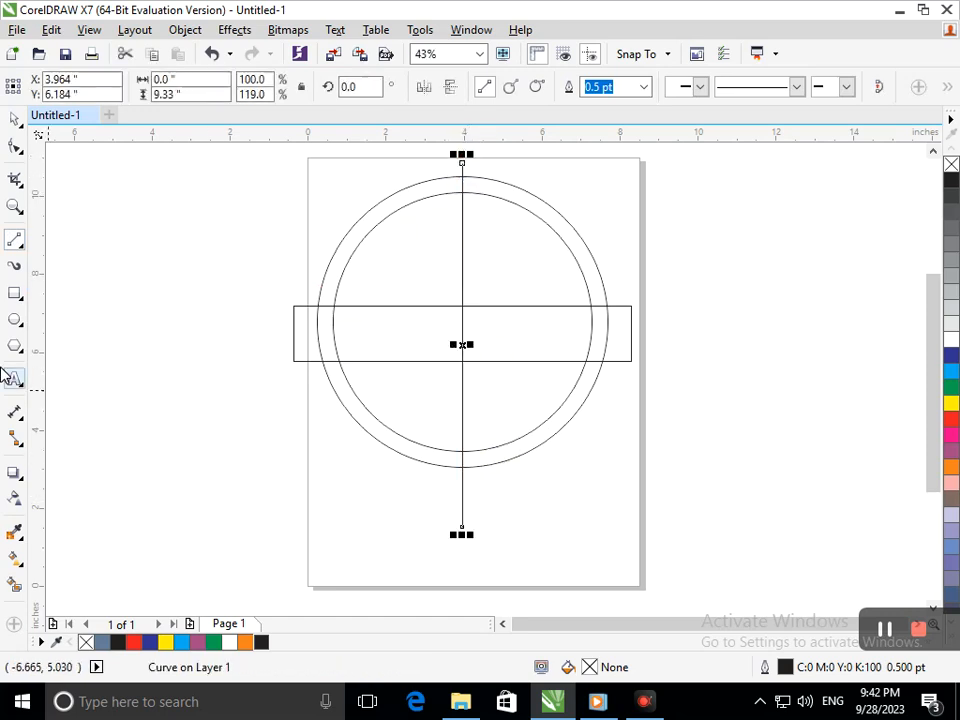
pyautogui.click(16, 121)
pyautogui.click(36, 237)
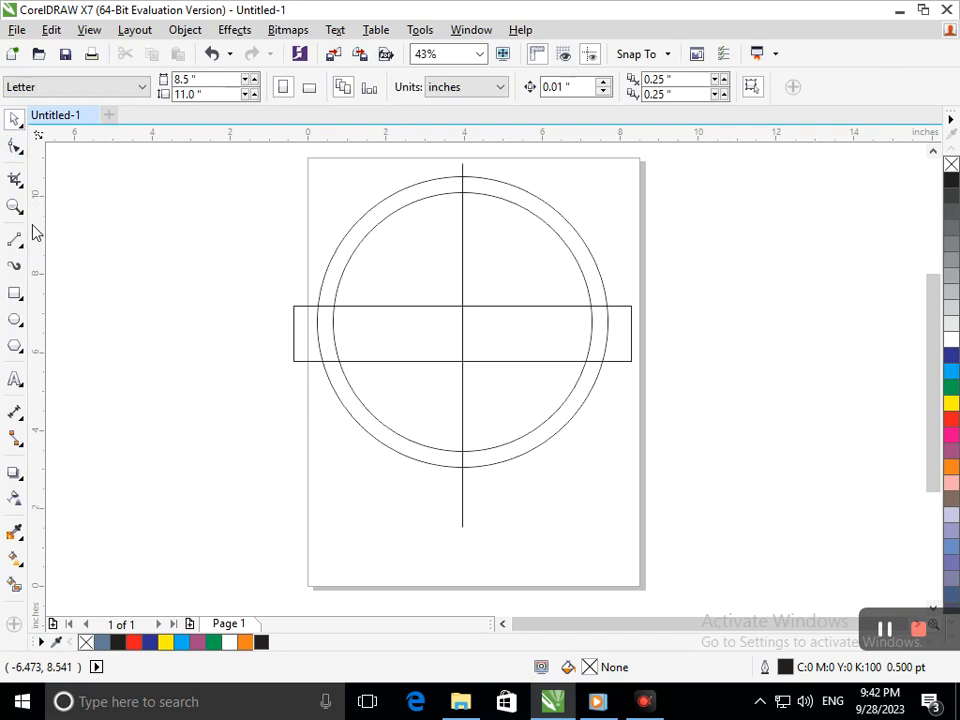
# Apply a one-step outside contour to the rectangle with an offset of about 0.313 inches
pyautogui.click(296, 366)
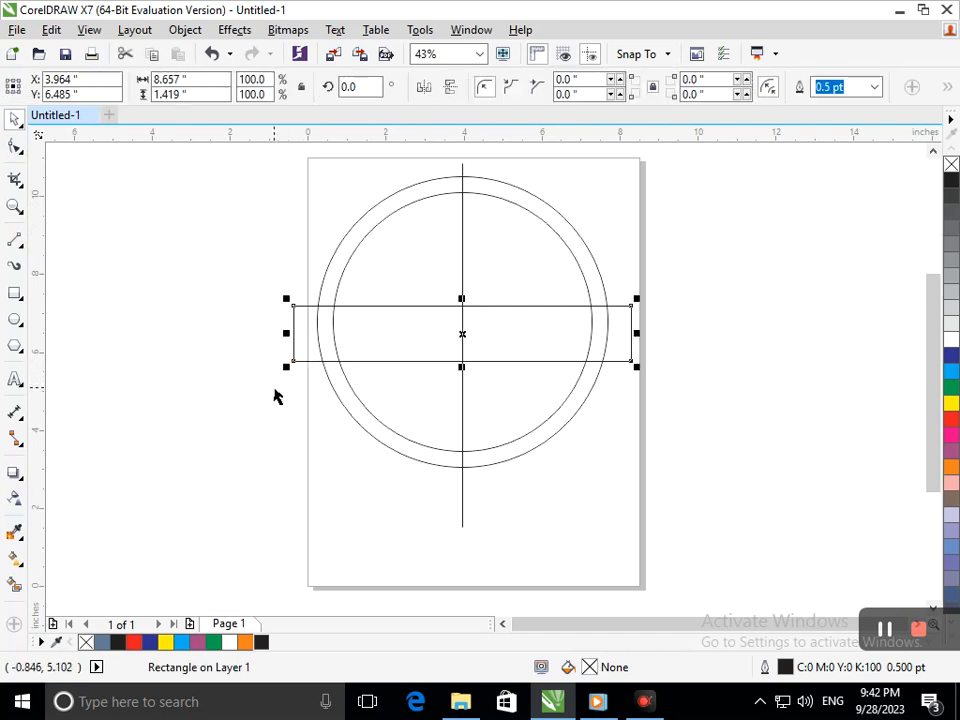
pyautogui.click(20, 478)
pyautogui.click(40, 485)
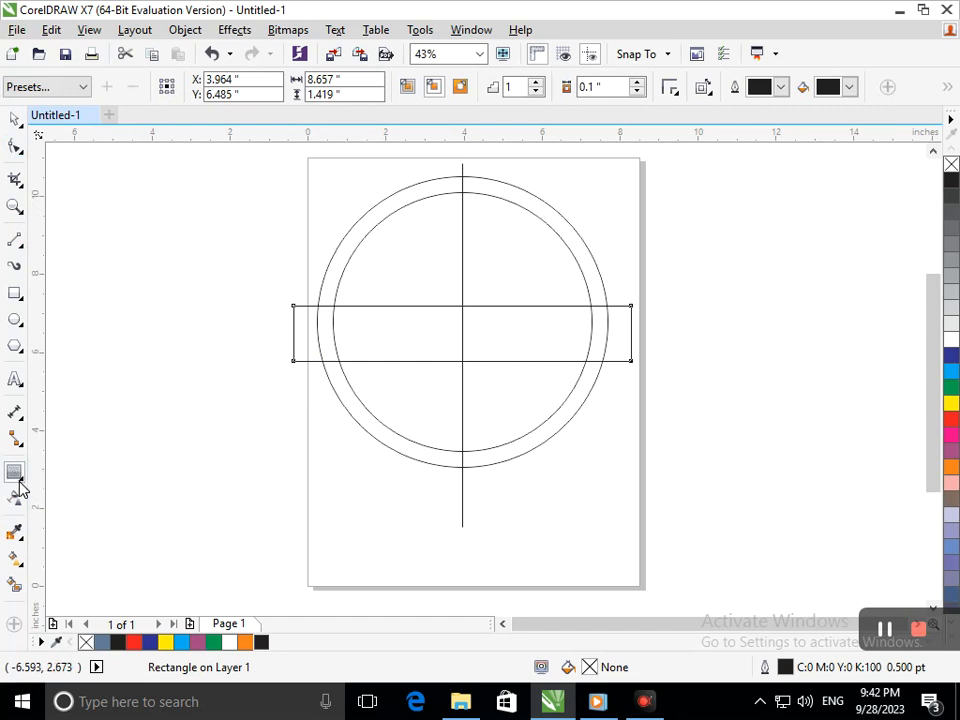
pyautogui.click(19, 480)
pyautogui.click(62, 492)
pyautogui.moveTo(278, 374); pyautogui.dragTo(275, 377)
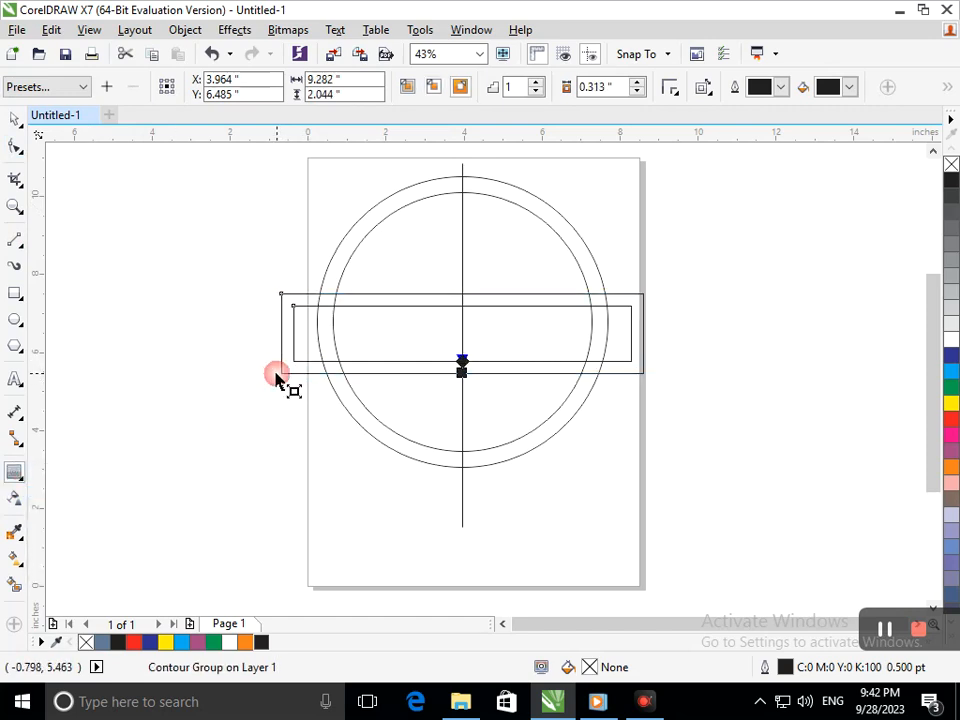
# Break the contour group apart so the outer rectangle is a separate object
pyautogui.click(16, 120)
pyautogui.click(246, 364)
pyautogui.click(284, 375)
pyautogui.click(197, 29)
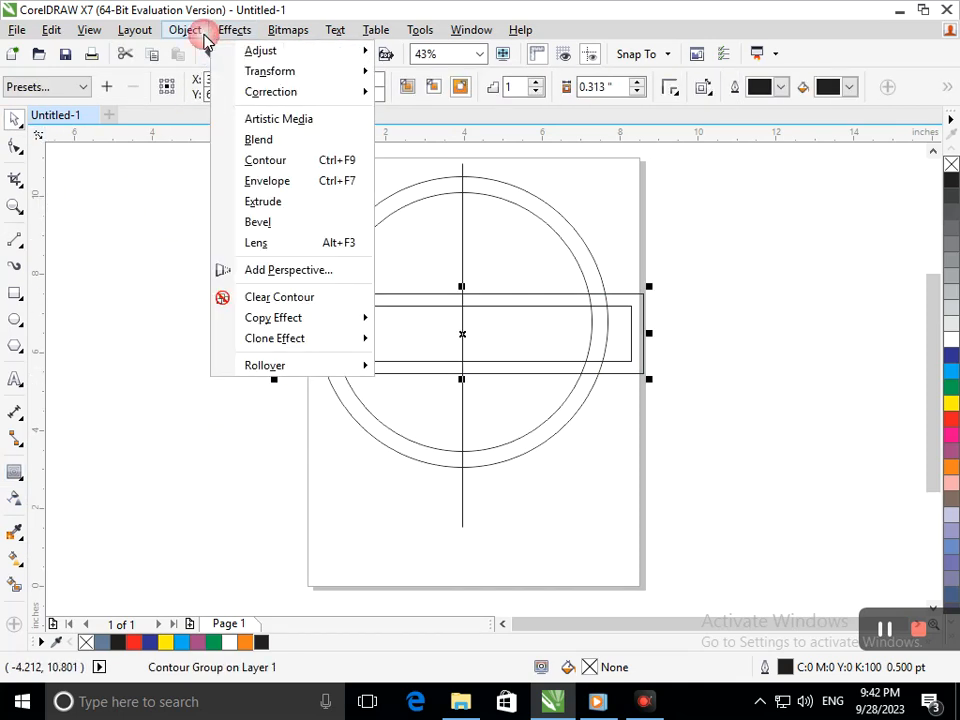
pyautogui.click(258, 311)
pyautogui.click(285, 367)
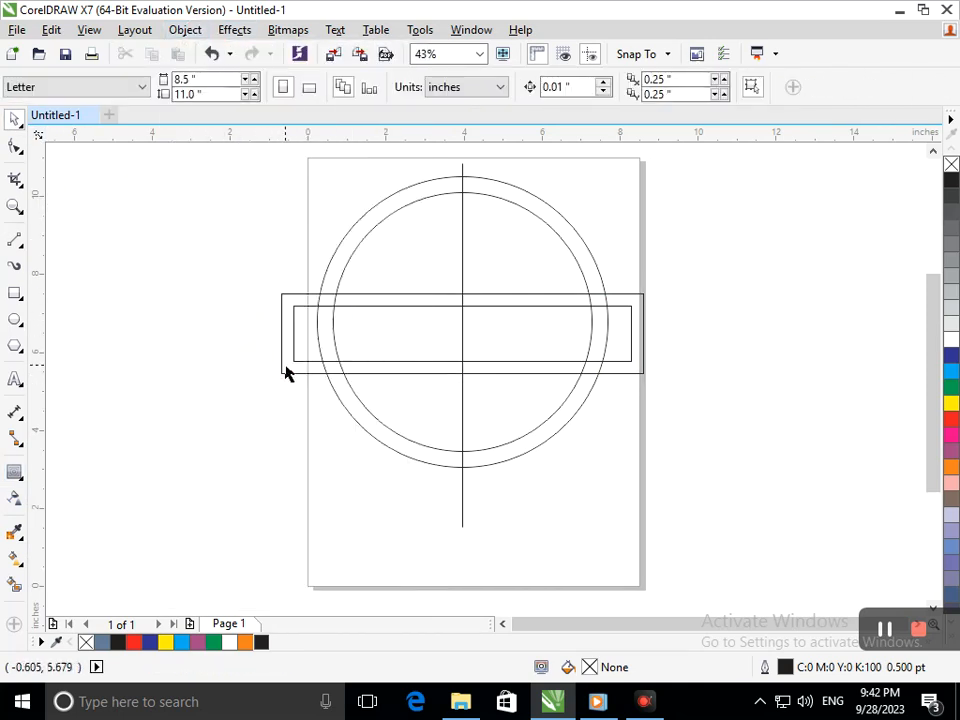
# Trim the outer circle using the outer rectangle and the inner circle, undoing any accidental move
pyautogui.click(285, 374)
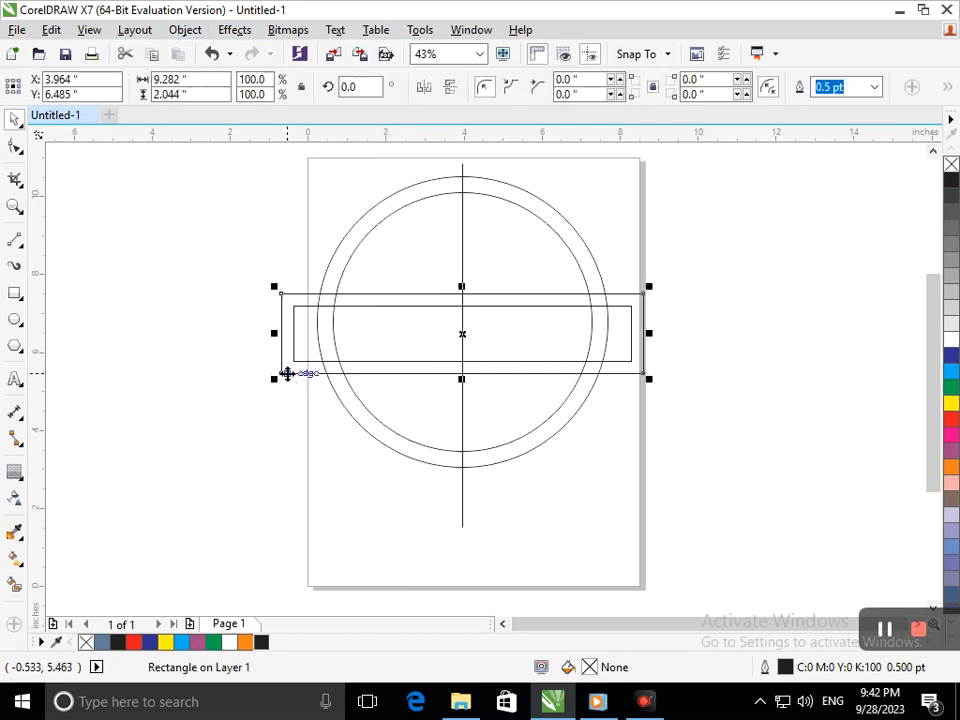
pyautogui.keyDown('shift'); pyautogui.click(336, 257); pyautogui.keyUp('shift')
pyautogui.keyDown('shift'); pyautogui.click(336, 253); pyautogui.keyUp('shift')
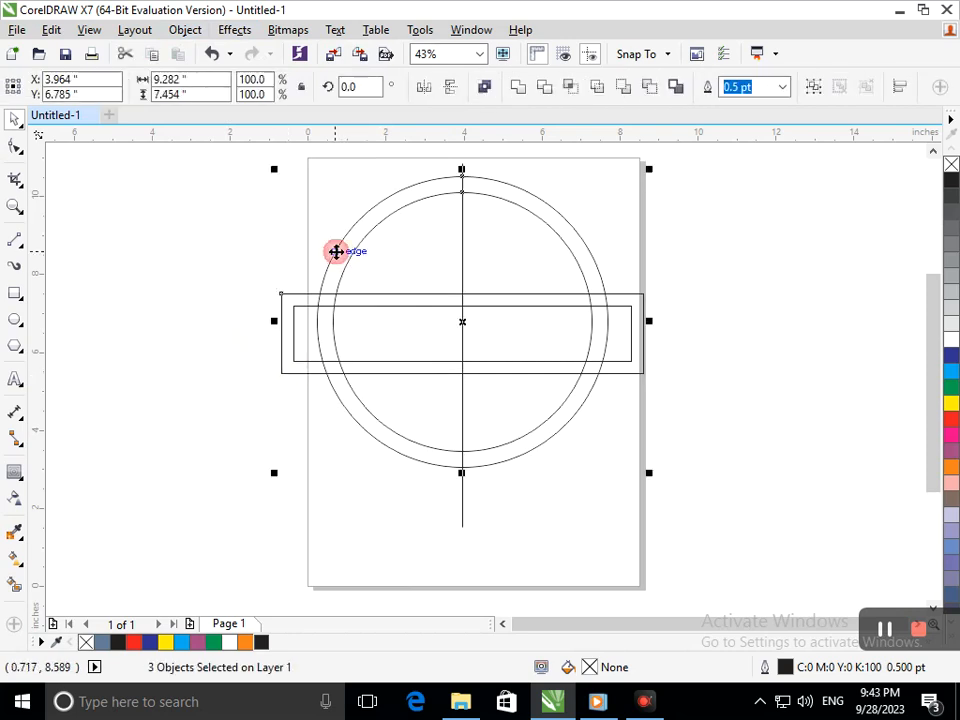
pyautogui.click(542, 90)
pyautogui.click(628, 399)
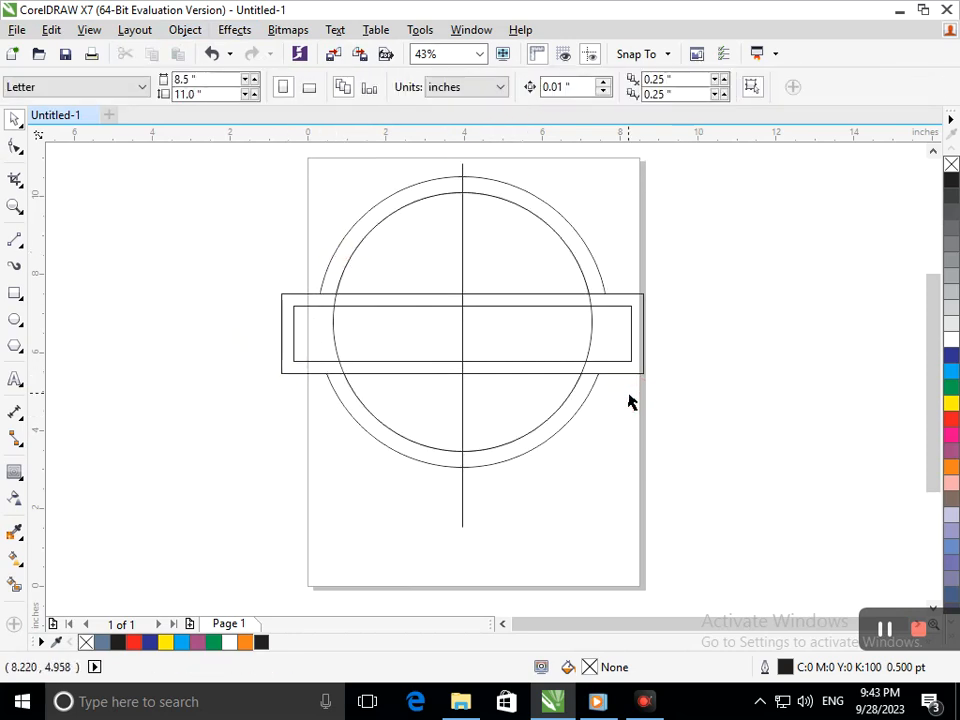
pyautogui.moveTo(324, 381); pyautogui.dragTo(248, 419)
pyautogui.hotkey('ctrl', 'z')
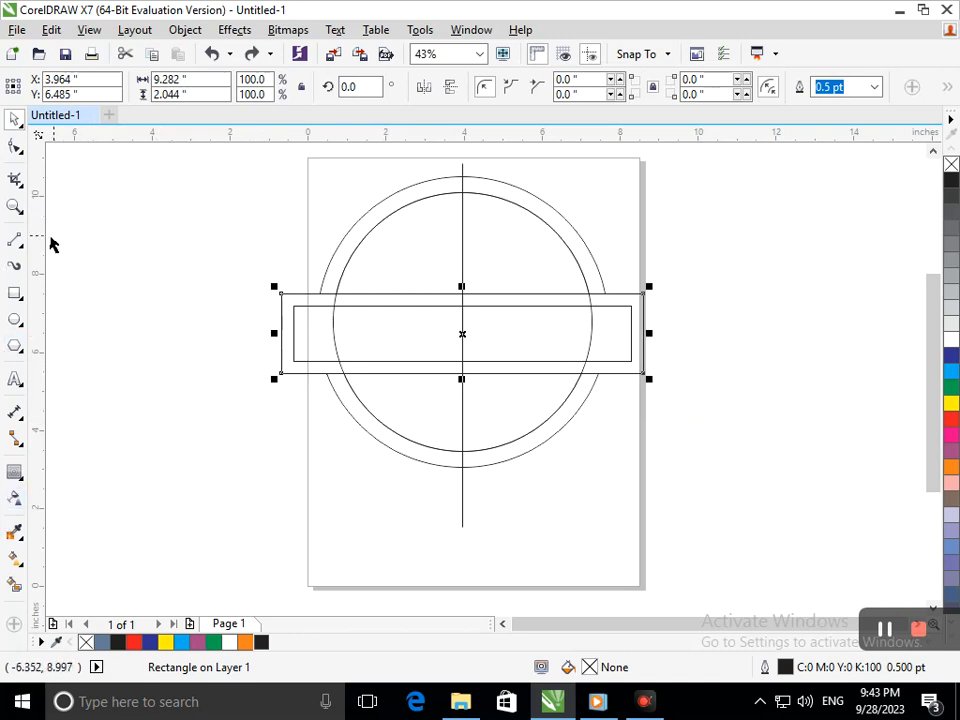
# Smart-fill the inner circle's upper-left quadrant and colour it blue
pyautogui.click(14, 588)
pyautogui.click(401, 257)
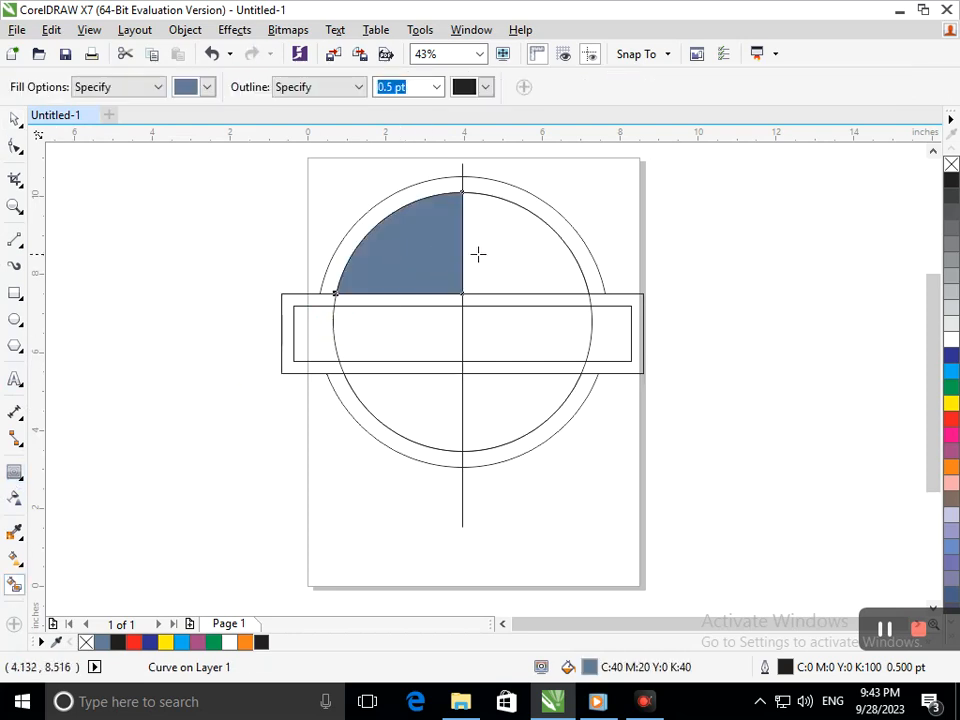
pyautogui.click(951, 355)
pyautogui.click(14, 120)
pyautogui.click(98, 296)
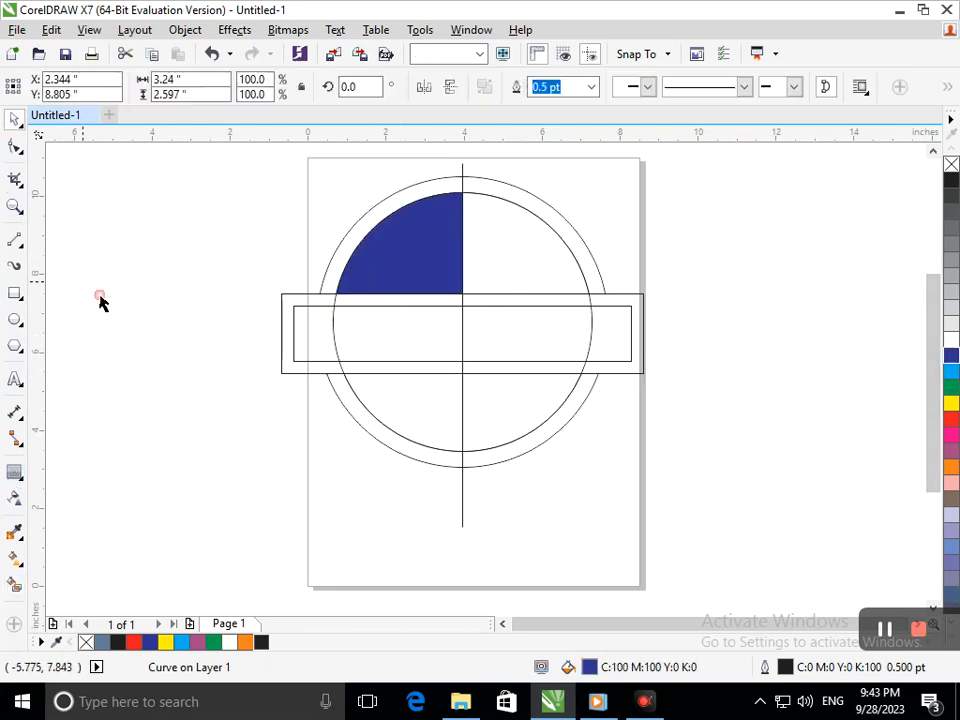
# Copy the vertical line about 0.41 inches to its left and group the two lines
pyautogui.moveTo(463, 449); pyautogui.dragTo(447, 449)
pyautogui.click(463, 517)
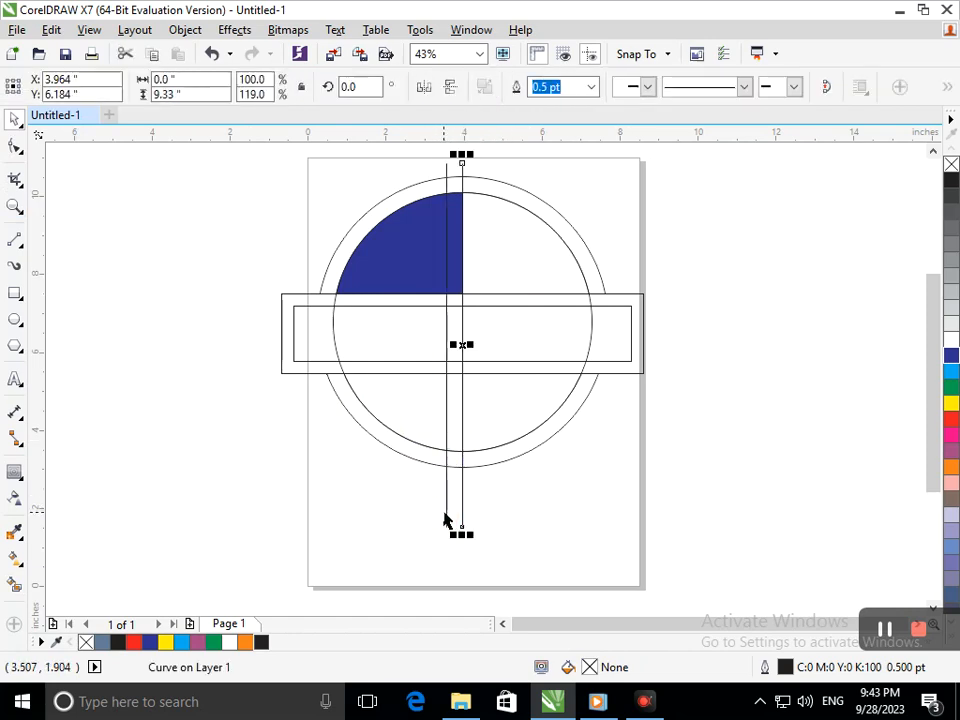
pyautogui.keyDown('shift'); pyautogui.click(447, 512); pyautogui.keyUp('shift')
pyautogui.hotkey('ctrl', 'g')
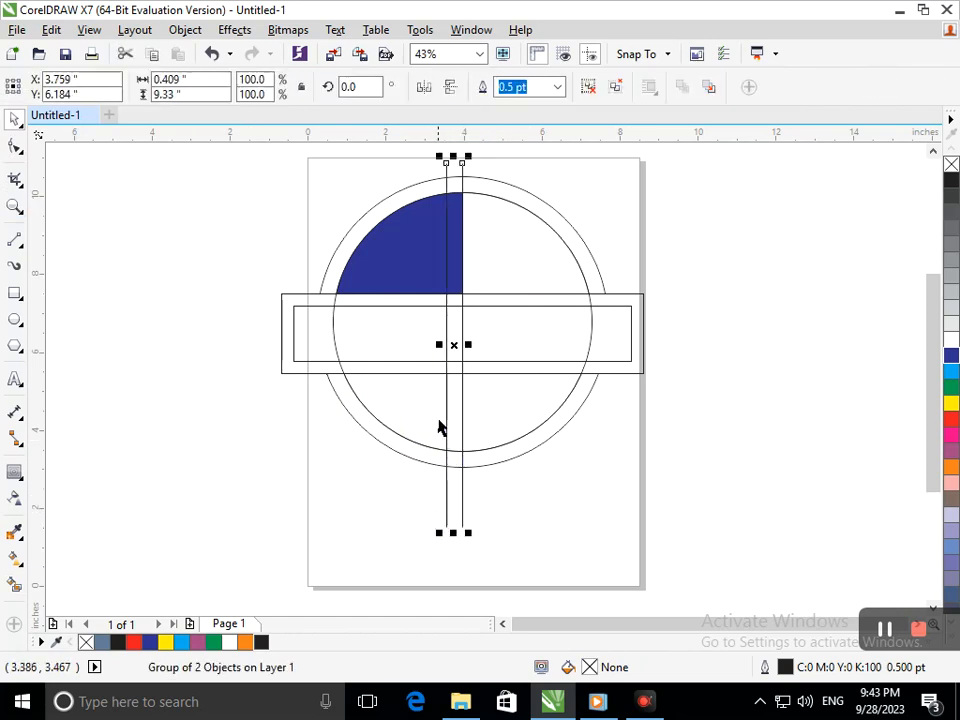
# Nudge the grouped vertical lines to the right until their centre is at X 3.999 inches
pyautogui.moveTo(456, 344)
pyautogui.mouseDown()
pyautogui.moveTo(468, 351)
pyautogui.moveTo(461, 360)
pyautogui.mouseUp()
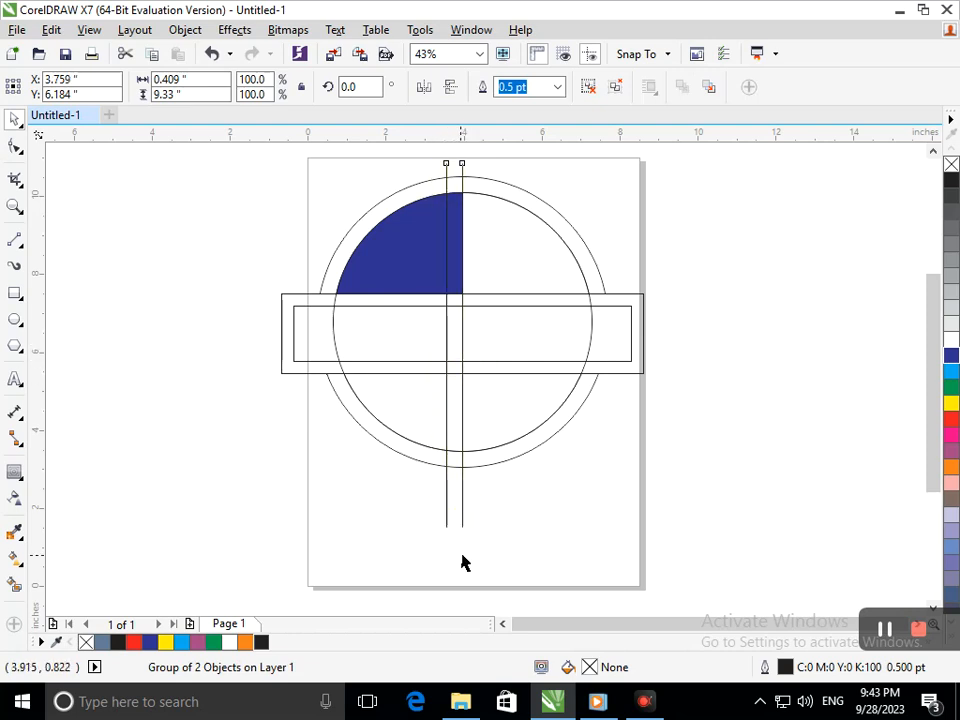
pyautogui.click(461, 516)
pyautogui.press('Right')
pyautogui.press('Right')
pyautogui.press('Right')
pyautogui.press('Right')
pyautogui.press('Right')
pyautogui.press('Right')
pyautogui.press('Right')
pyautogui.press('Right')
pyautogui.press('Right')
pyautogui.press('Right')
pyautogui.press('Right')
pyautogui.press('Right')
pyautogui.press('Right')
pyautogui.press('Right')
pyautogui.press('Right')
pyautogui.press('Right')
pyautogui.press('Right')
pyautogui.press('Right')
pyautogui.press('Right')
pyautogui.press('Right')
pyautogui.press('Right')
pyautogui.press('Right')
pyautogui.press('Right')
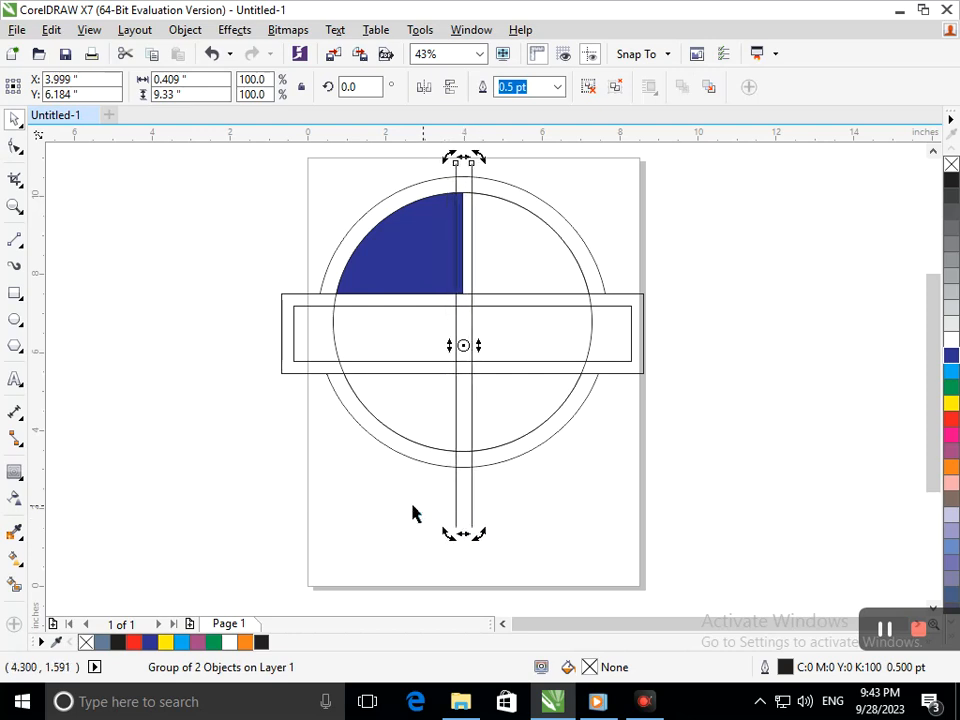
# Delete the blue fill shape from the circle's upper-left quadrant
pyautogui.click(105, 511)
pyautogui.moveTo(423, 269); pyautogui.dragTo(274, 309)
pyautogui.press('Delete')
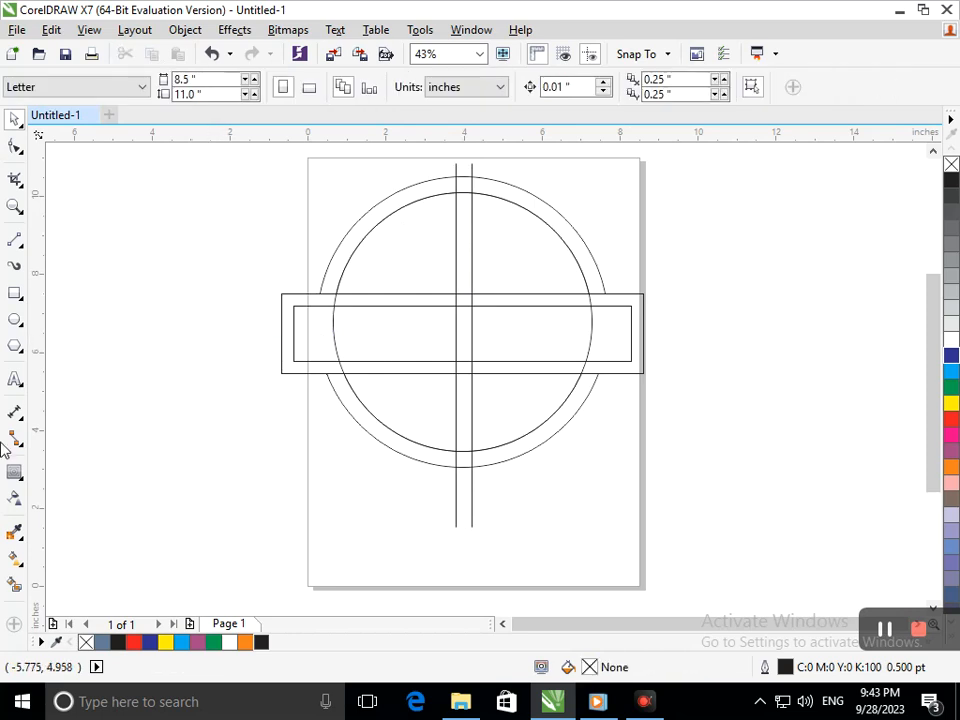
# Move the grouped vertical lines slightly left so they straddle the circle's centre
pyautogui.click(456, 516)
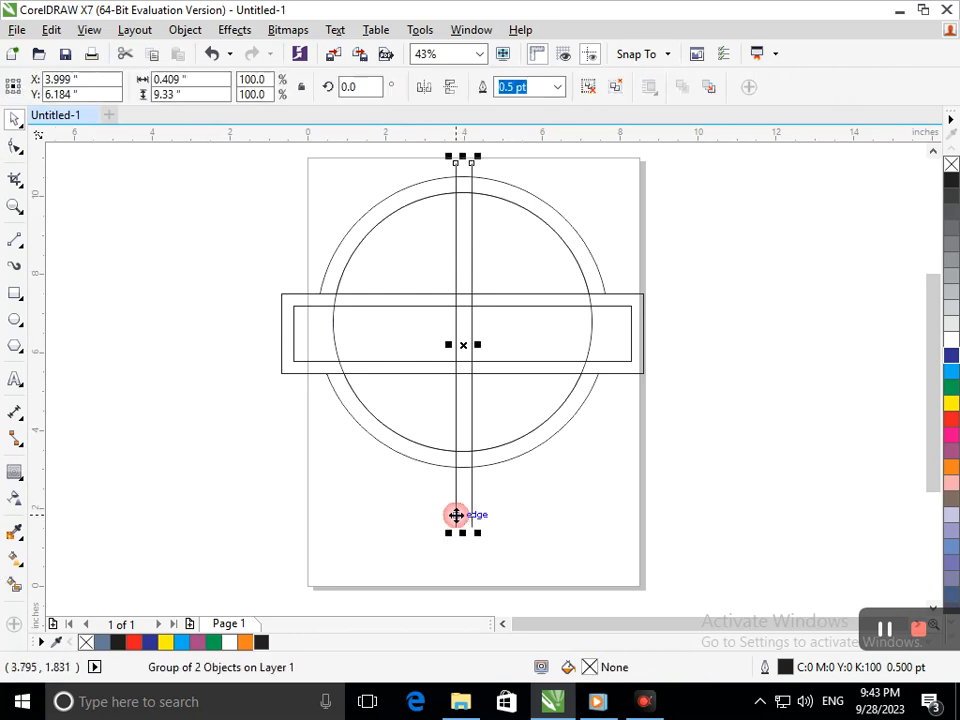
pyautogui.moveTo(456, 516); pyautogui.dragTo(451, 517)
# Smart-fill the inner circle's upper-left and lower-right sections purple and its upper-right and lower-left sections blue
pyautogui.click(14, 584)
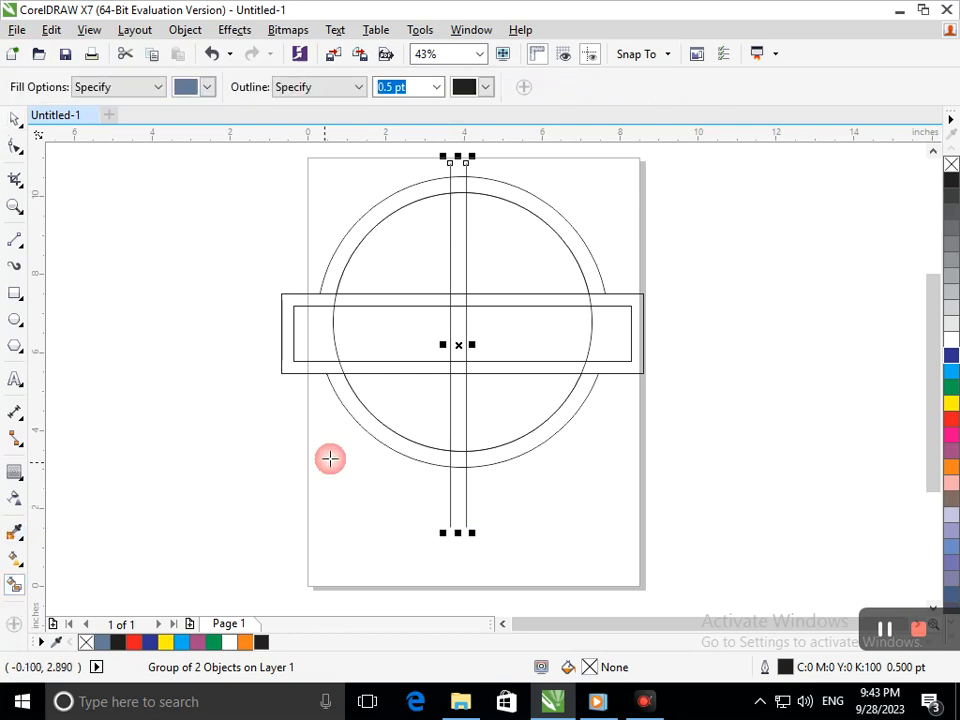
pyautogui.click(407, 274)
pyautogui.click(953, 452)
pyautogui.click(533, 272)
pyautogui.click(951, 357)
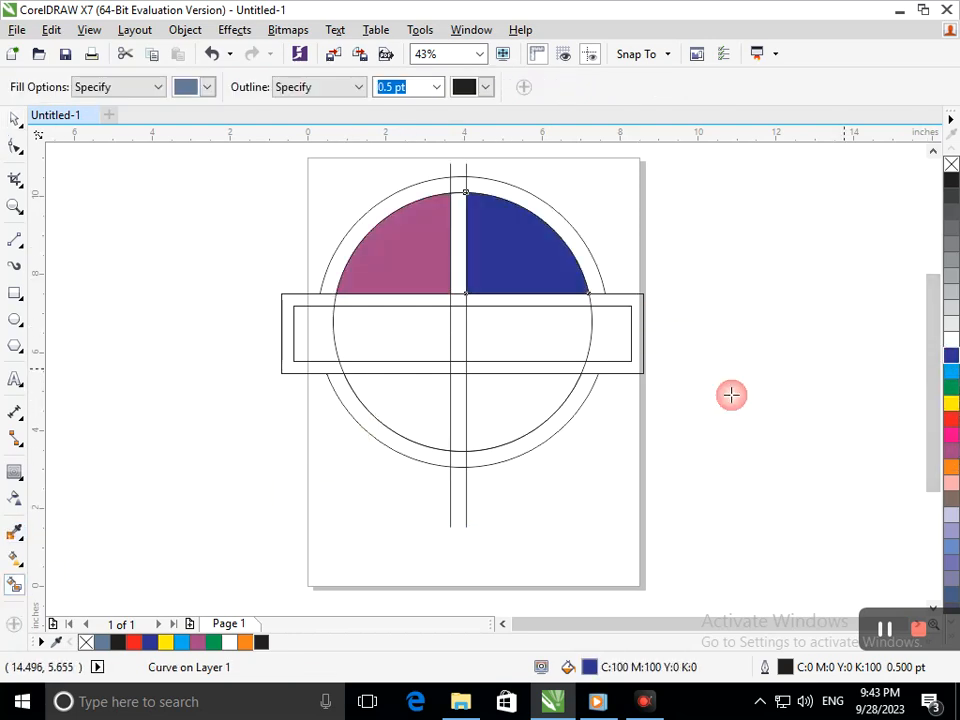
pyautogui.click(489, 403)
pyautogui.click(953, 452)
pyautogui.click(412, 422)
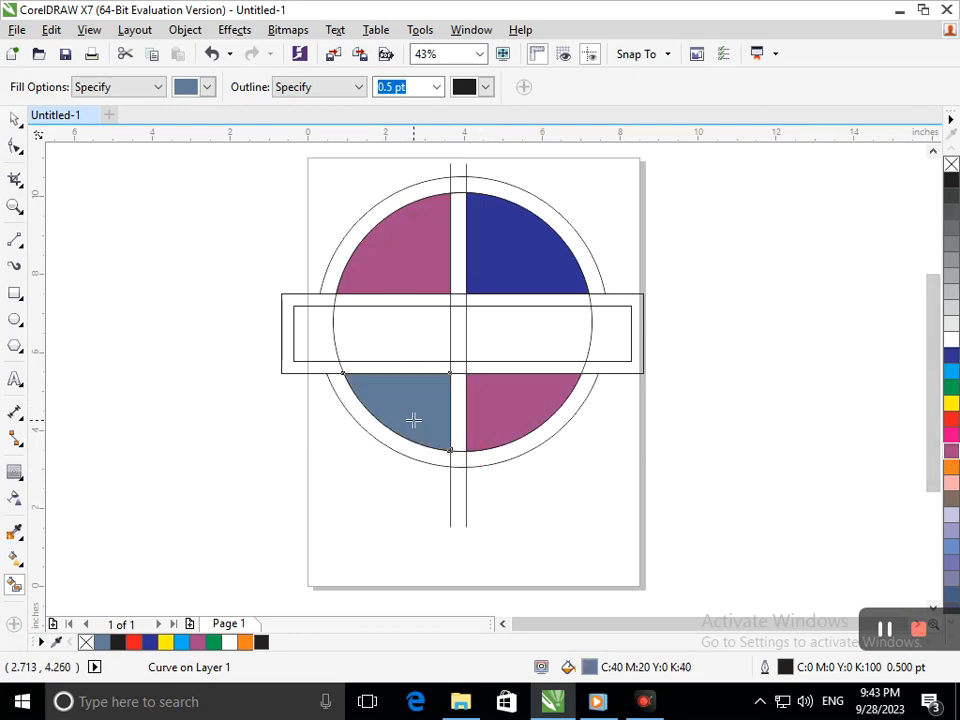
pyautogui.click(951, 357)
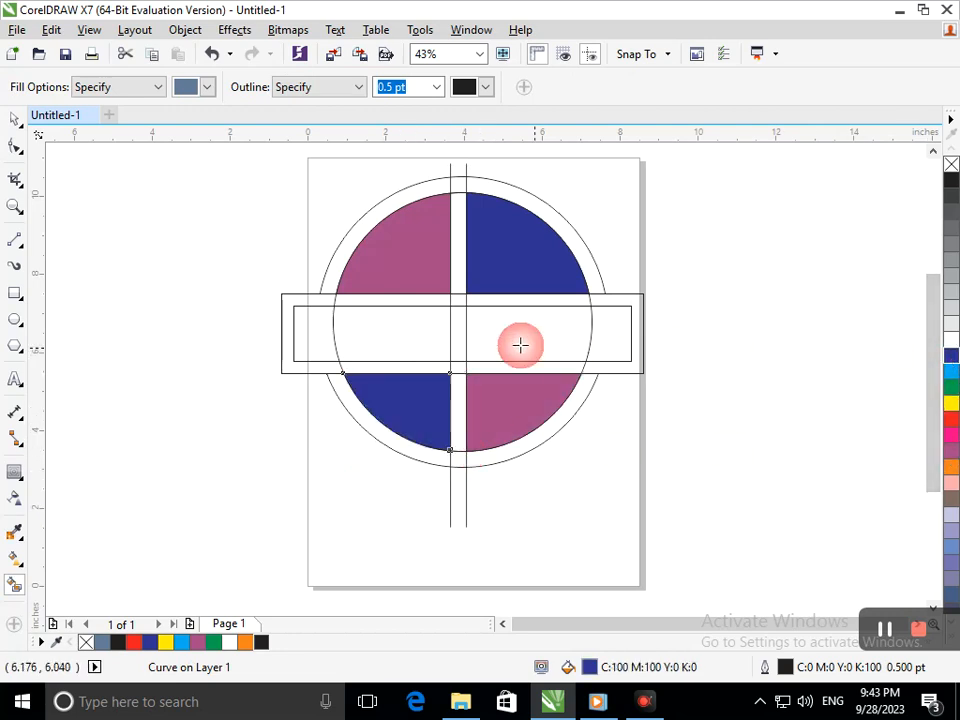
# Smart-fill the two lower segments of the outer ring orange and the two upper segments green
pyautogui.click(397, 457)
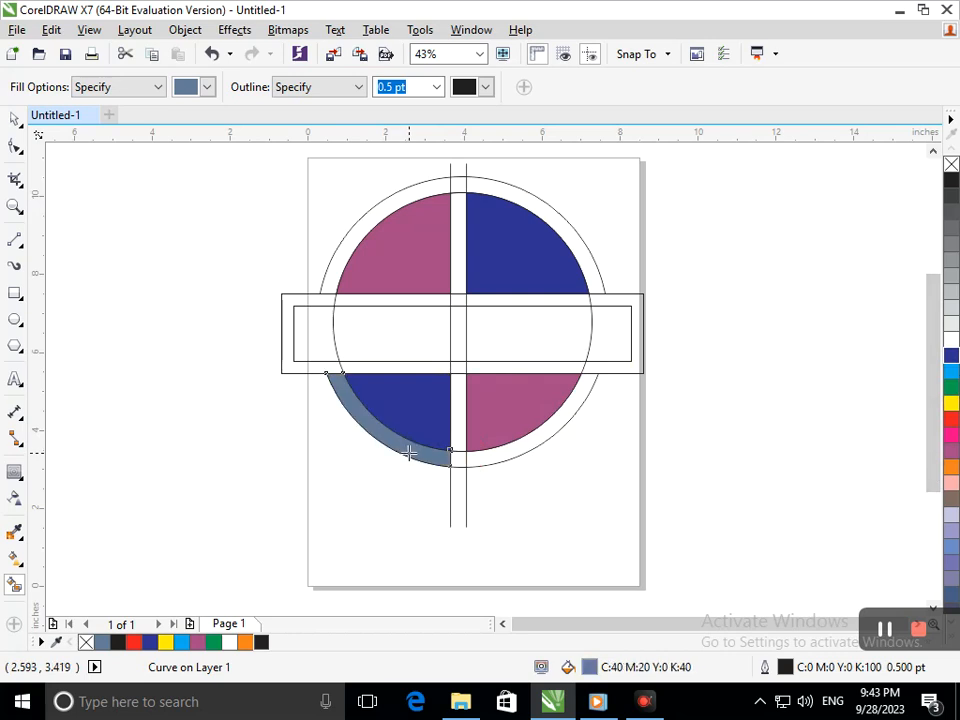
pyautogui.click(952, 467)
pyautogui.click(542, 441)
pyautogui.click(951, 467)
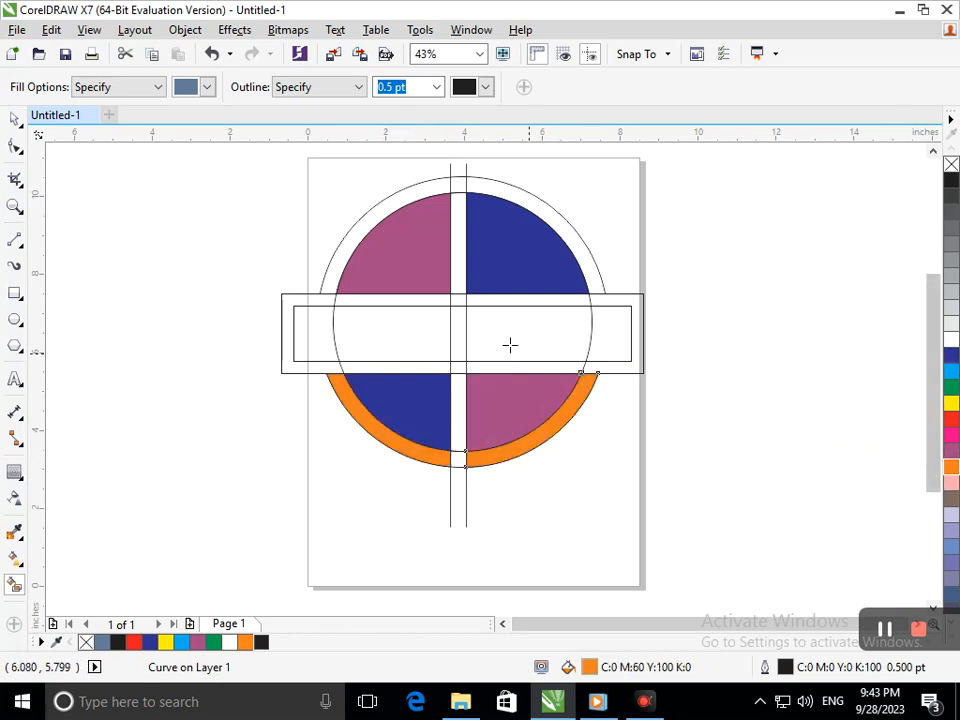
pyautogui.click(594, 258)
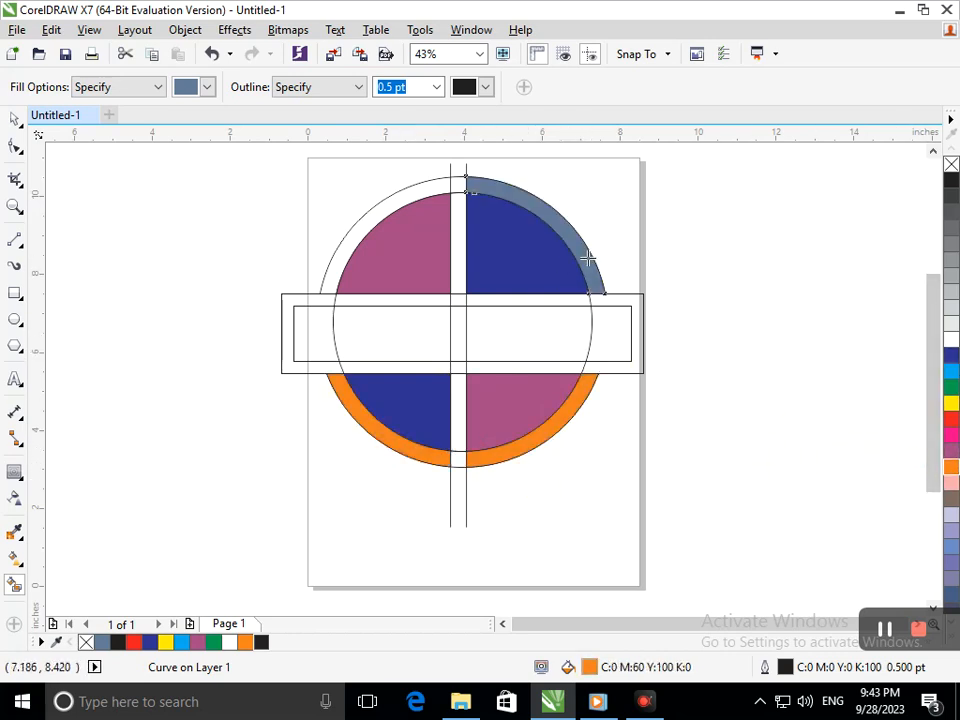
pyautogui.click(951, 387)
pyautogui.click(380, 208)
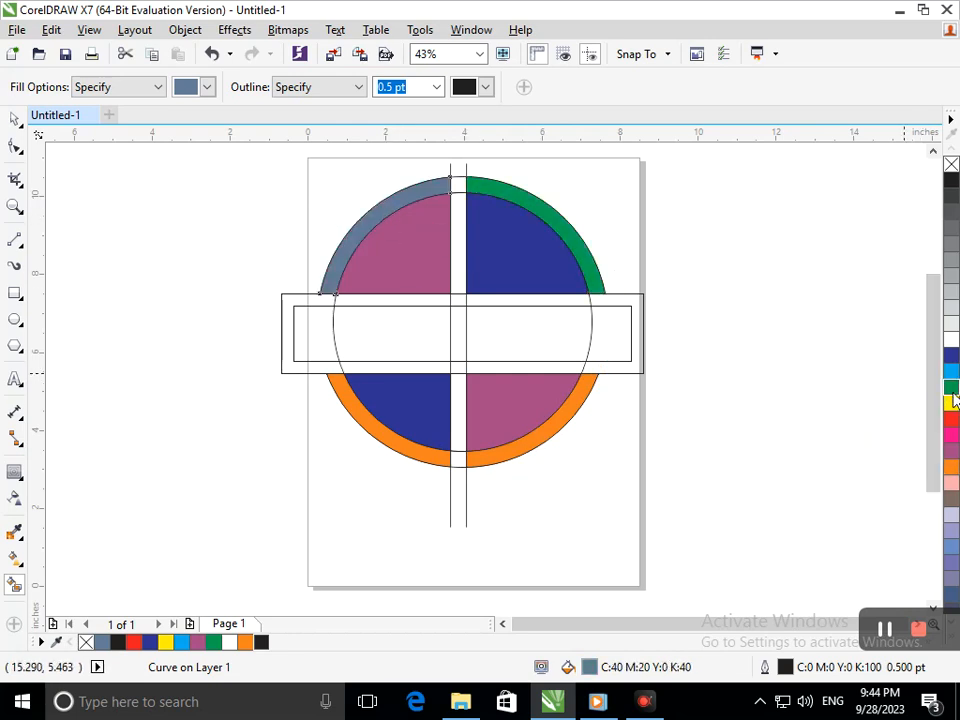
pyautogui.click(951, 388)
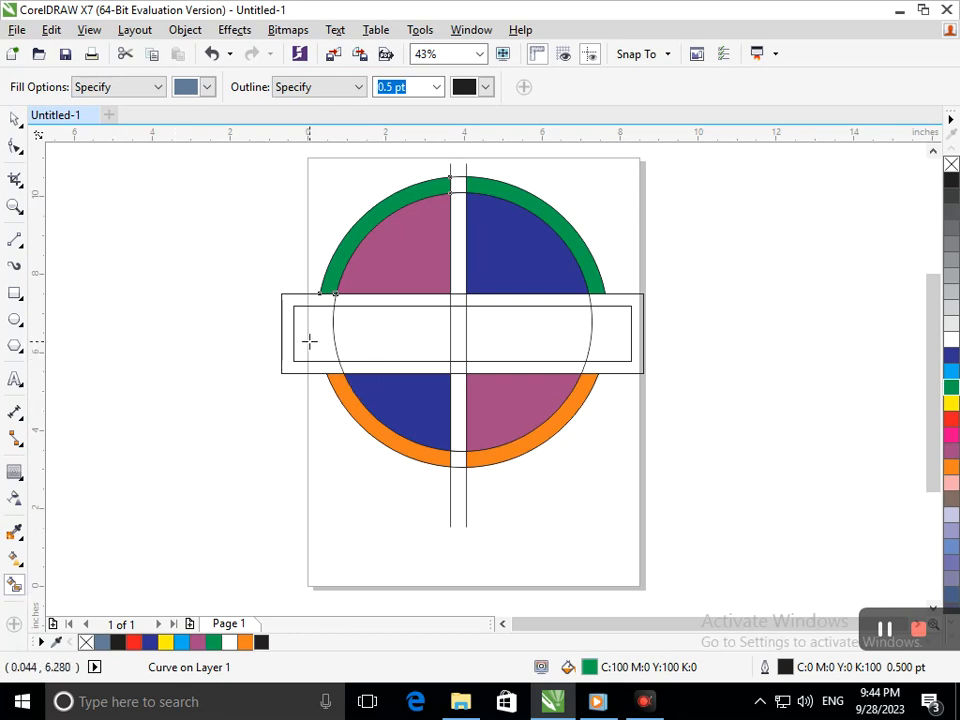
# Remove the circle and vertical line segments crossing the inner banner rectangle with Virtual Segment Delete, and smart-fill the rectangle blue-grey
pyautogui.click(20, 184)
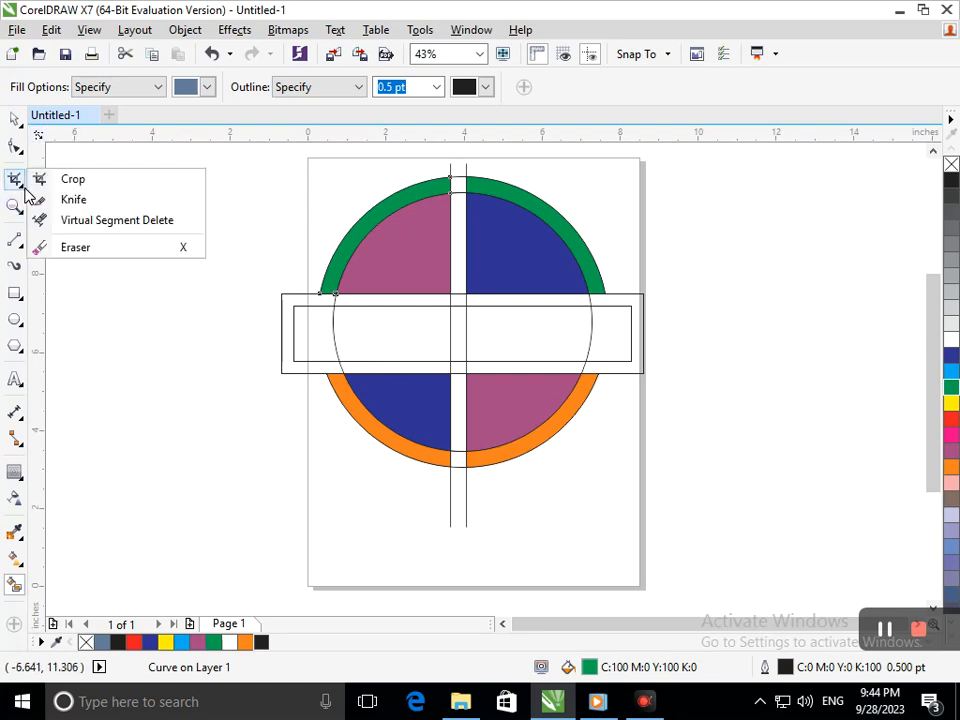
pyautogui.click(79, 221)
pyautogui.moveTo(306, 329); pyautogui.dragTo(611, 326)
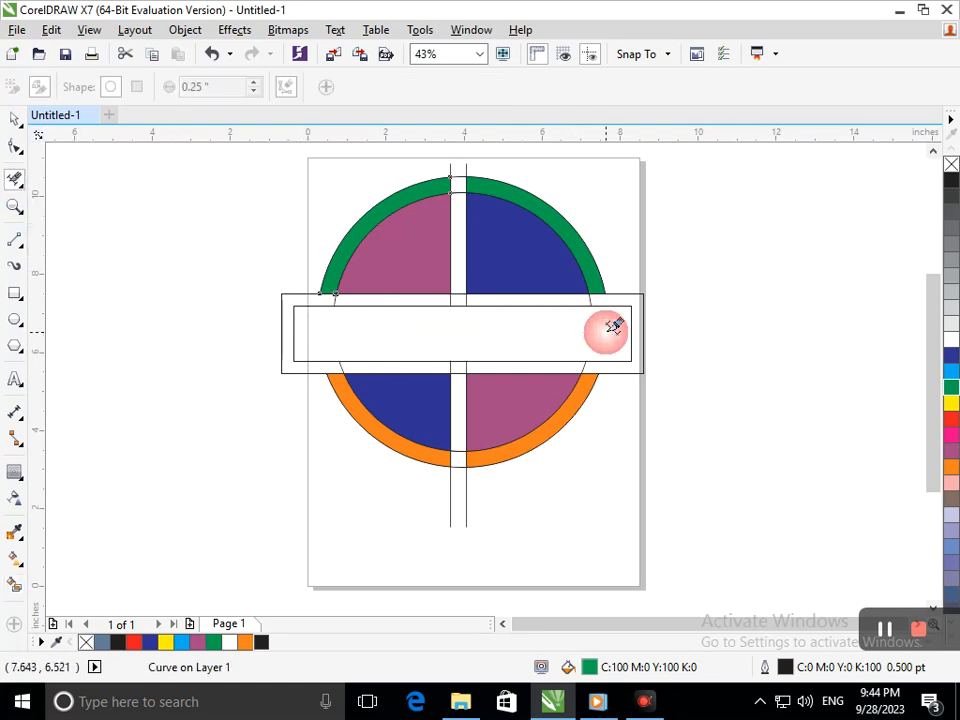
pyautogui.click(13, 586)
pyautogui.click(402, 341)
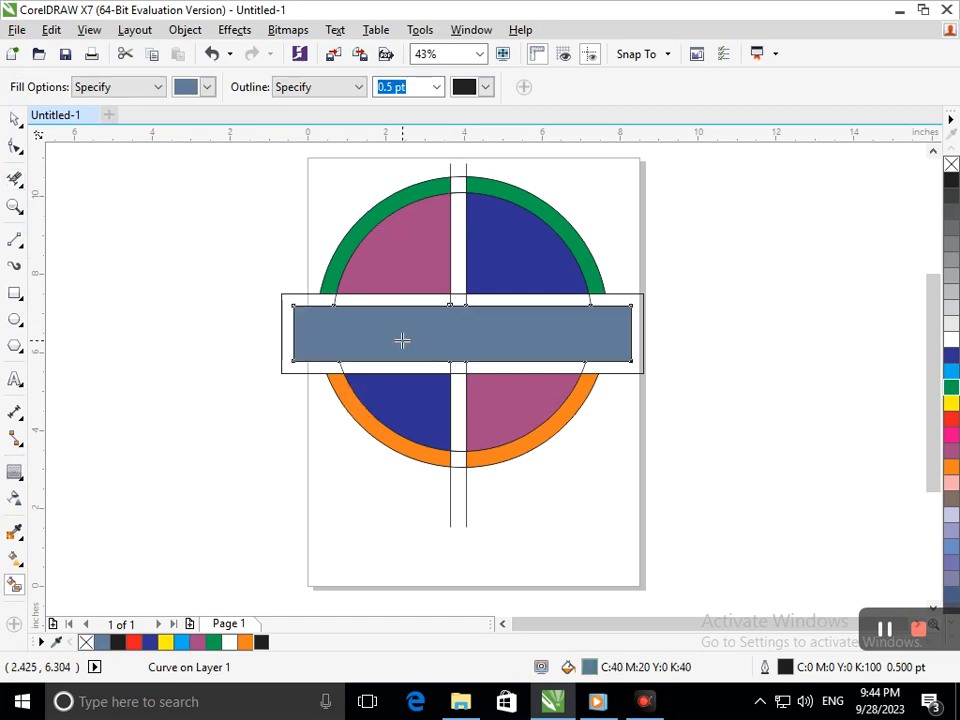
# Delete the leftover circle outlines, vertical lines and outer banner rectangle, keeping the filled shapes
pyautogui.press('space')
pyautogui.moveTo(455, 466); pyautogui.dragTo(456, 599)
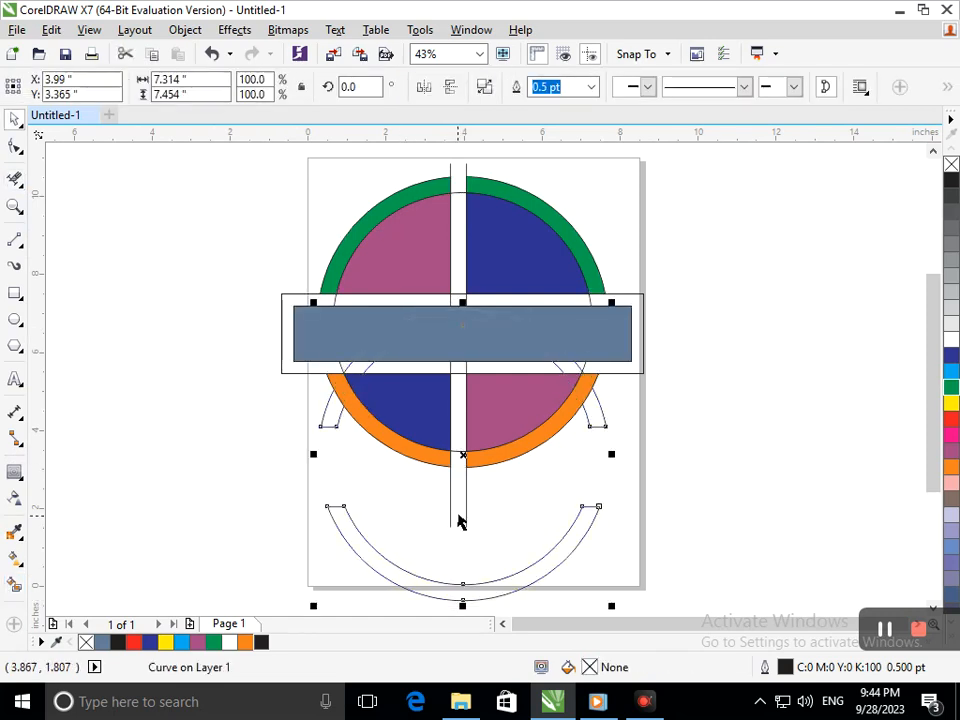
pyautogui.press('Delete')
pyautogui.moveTo(467, 499); pyautogui.dragTo(467, 560)
pyautogui.press('Delete')
pyautogui.moveTo(459, 450); pyautogui.dragTo(469, 519)
pyautogui.press('Delete')
pyautogui.moveTo(290, 372); pyautogui.dragTo(198, 451)
pyautogui.press('Delete')
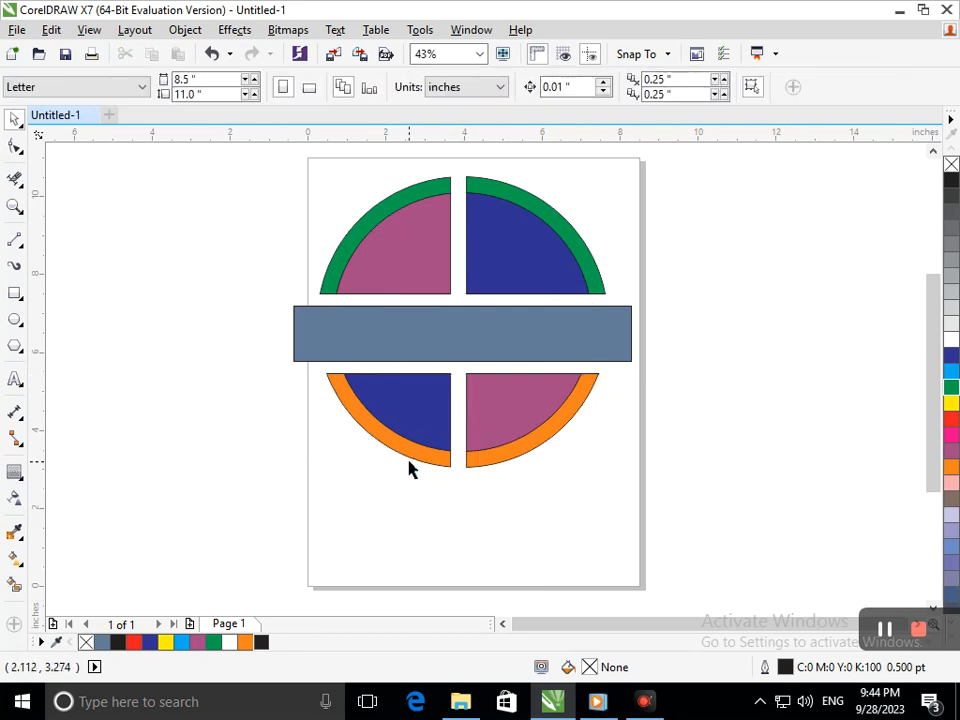
# Move the blue-grey banner's left corner nodes inward so its left end lines up with the circle's outer edge
pyautogui.click(350, 360)
pyautogui.click(15, 146)
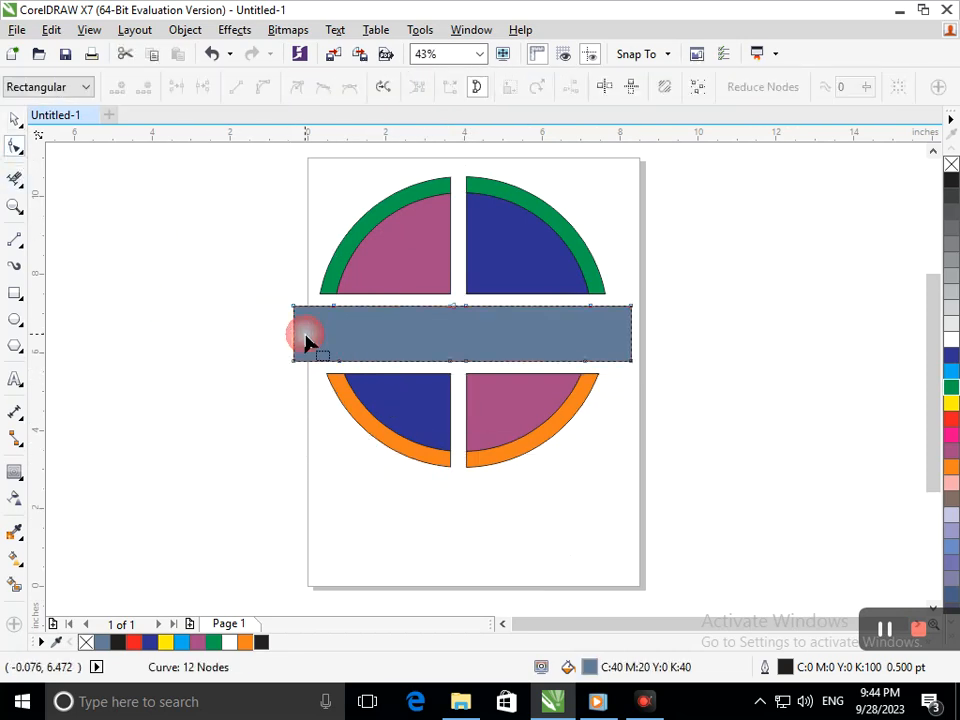
pyautogui.moveTo(298, 316); pyautogui.dragTo(338, 318)
pyautogui.moveTo(295, 362); pyautogui.dragTo(334, 314)
pyautogui.moveTo(338, 362)
pyautogui.mouseDown()
pyautogui.moveTo(302, 364)
pyautogui.moveTo(326, 377)
pyautogui.moveTo(325, 361)
pyautogui.mouseUp()
pyautogui.moveTo(336, 309); pyautogui.dragTo(394, 430)
pyautogui.hotkey('ctrl', 'z')
# Convert the banner's left edge to a curve and bow it outward to follow the circle
pyautogui.press('F3')
pyautogui.press('F2')
pyautogui.click(387, 336)
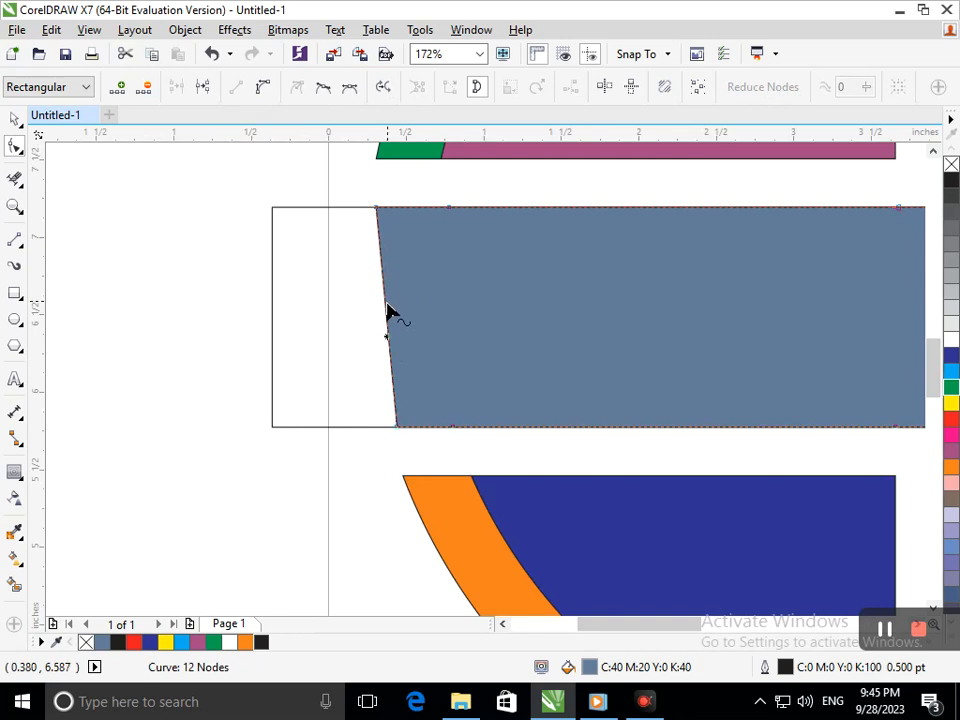
pyautogui.click(375, 302)
pyautogui.moveTo(388, 321)
pyautogui.mouseDown()
pyautogui.moveTo(362, 336)
pyautogui.moveTo(368, 345)
pyautogui.moveTo(373, 332)
pyautogui.mouseUp()
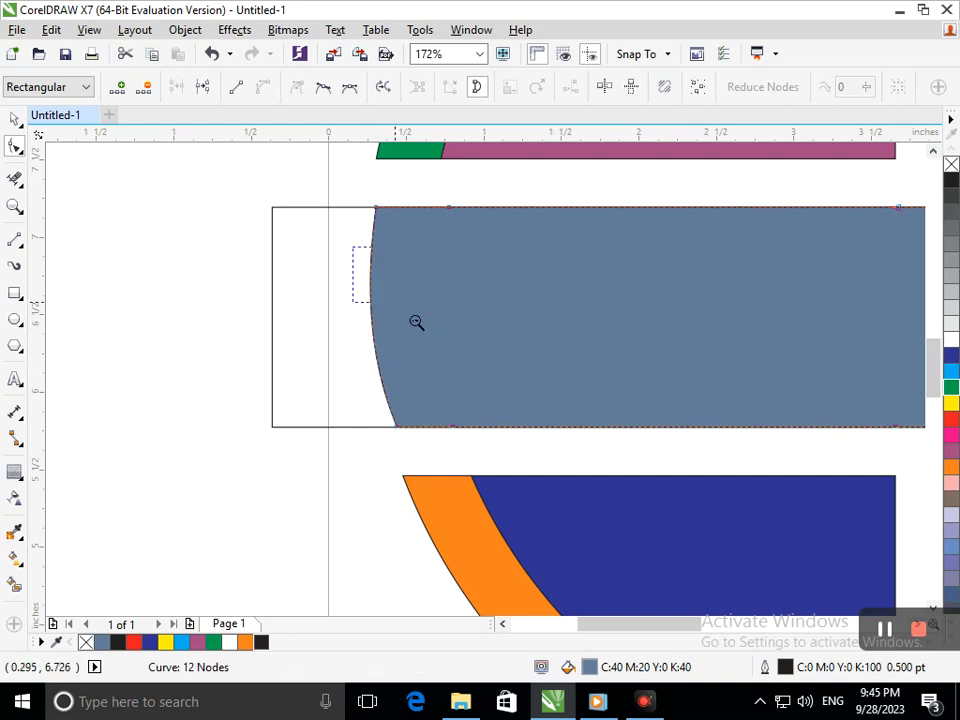
pyautogui.hotkey('shift', 'F4')
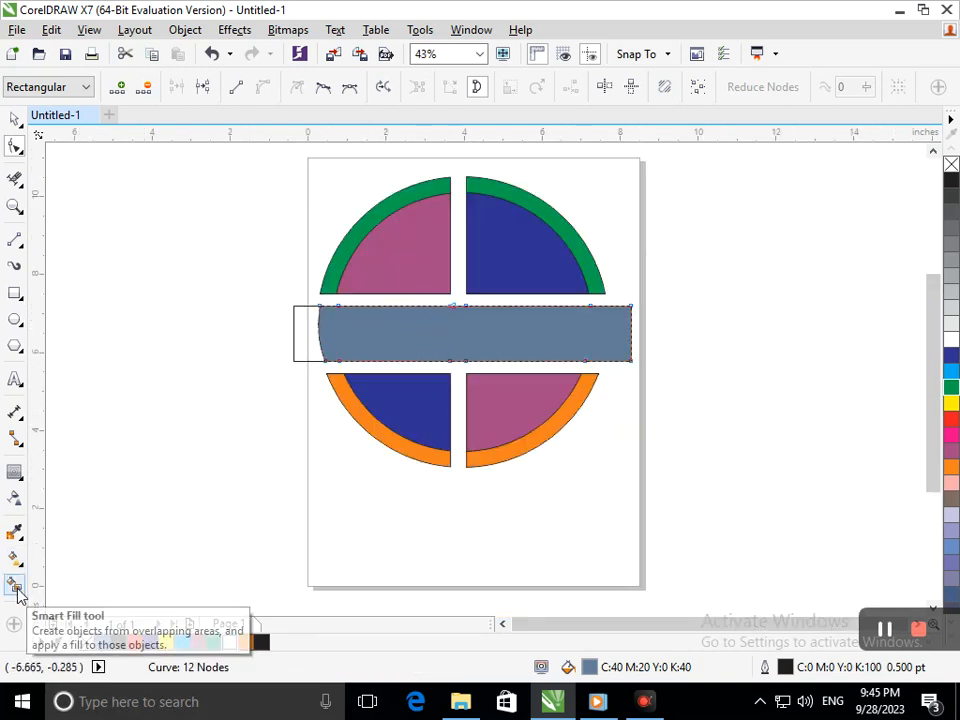
# Make a copy of the banner flipped to the opposite side and move it so its curved end follows the circle's right edge
pyautogui.click(15, 118)
pyautogui.click(449, 414)
pyautogui.moveTo(357, 354); pyautogui.dragTo(394, 402)
pyautogui.hotkey('ctrl', 'z')
pyautogui.moveTo(313, 335); pyautogui.dragTo(442, 351)
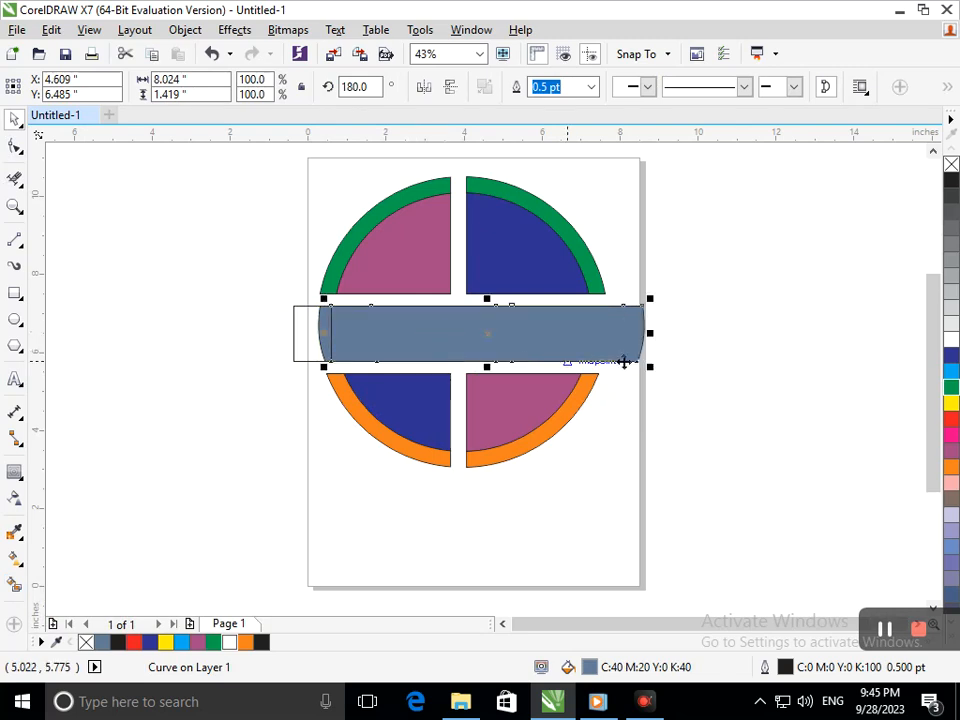
pyautogui.moveTo(650, 334); pyautogui.dragTo(618, 337)
pyautogui.click(620, 443)
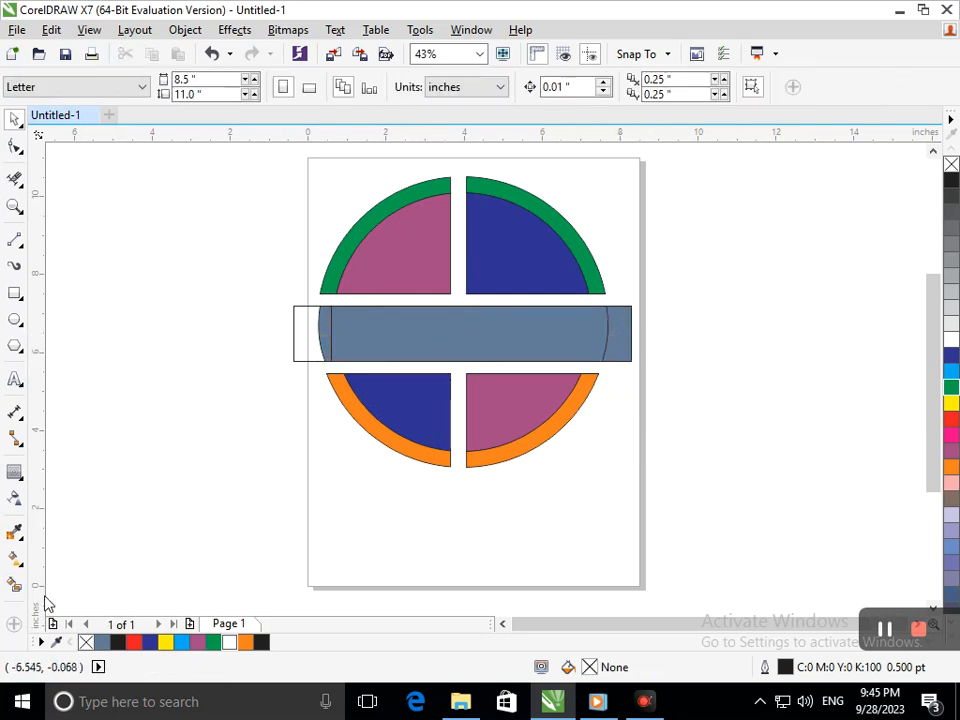
# Smart-fill the area where the two banner shapes overlap and colour it red
pyautogui.click(14, 584)
pyautogui.click(414, 358)
pyautogui.click(951, 418)
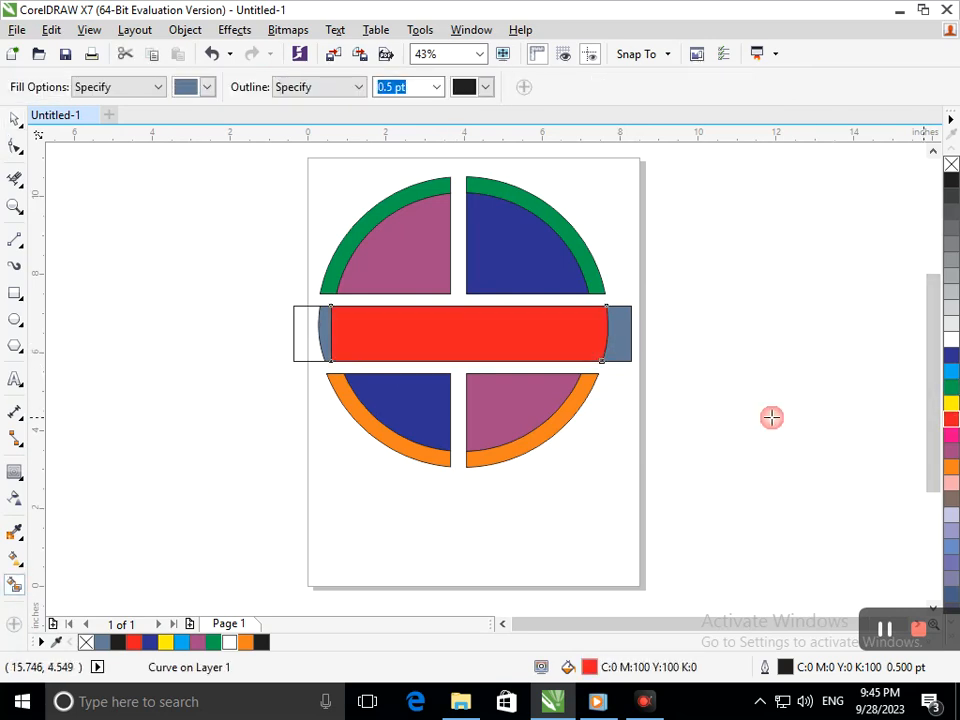
# Try to delete the blue-grey banner shapes around the red fill
pyautogui.click(12, 126)
pyautogui.click(138, 411)
pyautogui.click(325, 348)
pyautogui.press('Delete')
pyautogui.click(306, 360)
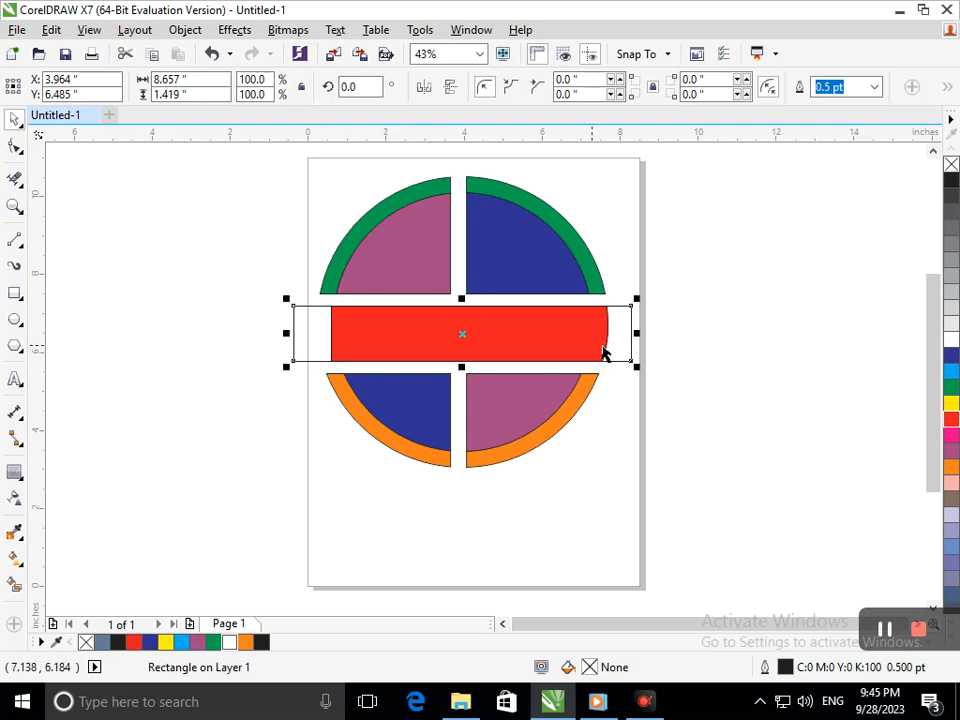
pyautogui.click(626, 355)
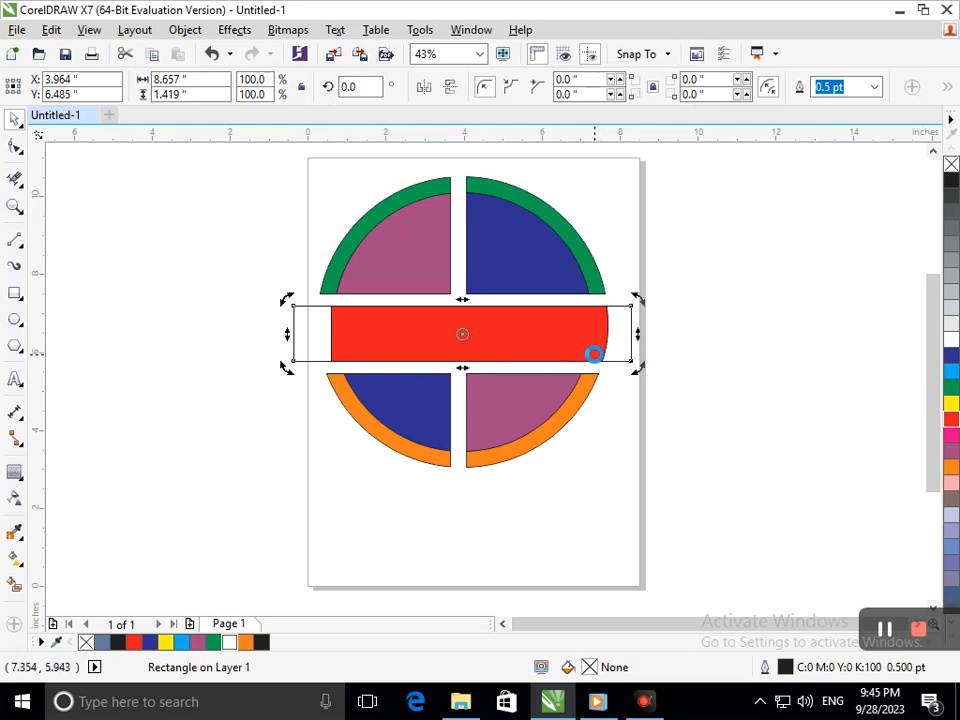
pyautogui.hotkey('ctrl', 'z')
# Try to weld the blue-grey banner shape with the red fill
pyautogui.click(313, 343)
pyautogui.click(325, 343)
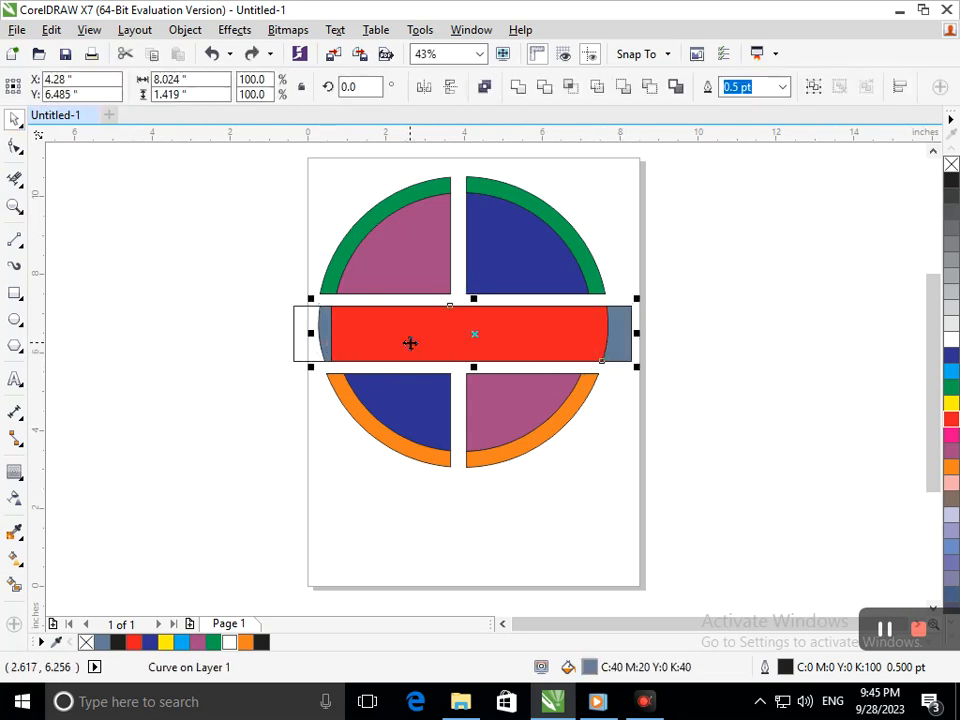
pyautogui.keyDown('shift'); pyautogui.click(410, 343); pyautogui.keyUp('shift')
pyautogui.click(519, 88)
pyautogui.click(682, 430)
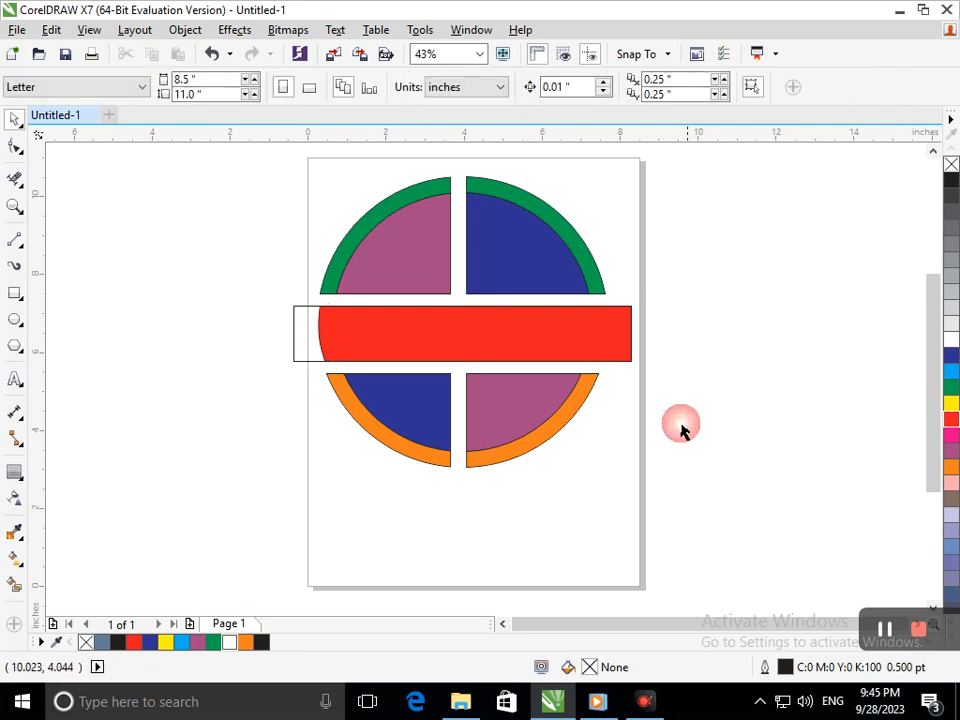
pyautogui.hotkey('ctrl', 'z')
pyautogui.click(641, 449)
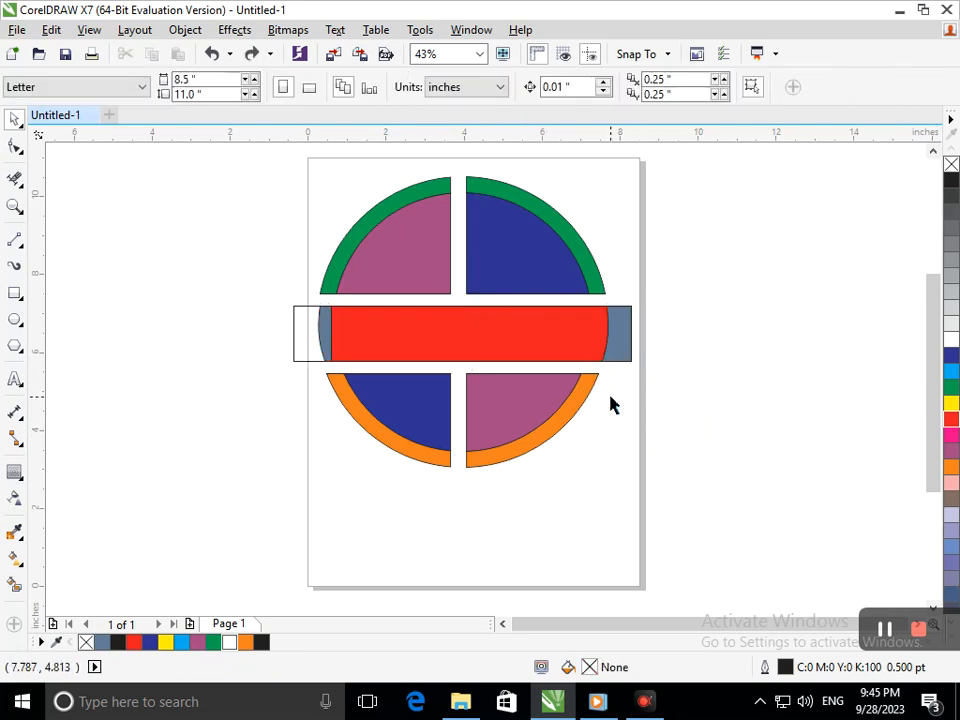
pyautogui.moveTo(622, 357); pyautogui.dragTo(658, 452)
pyautogui.hotkey('ctrl', 'z')
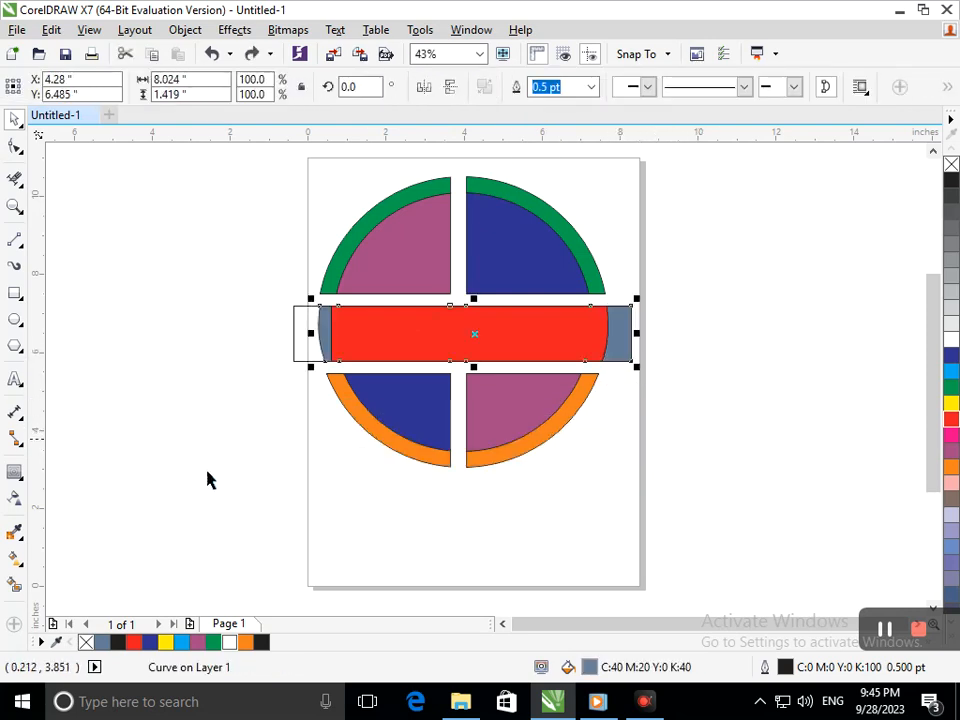
# Smart-fill the banner's curved left-end sliver and remove the blue-grey banner shape that extends past the circle's right edge
pyautogui.click(14, 586)
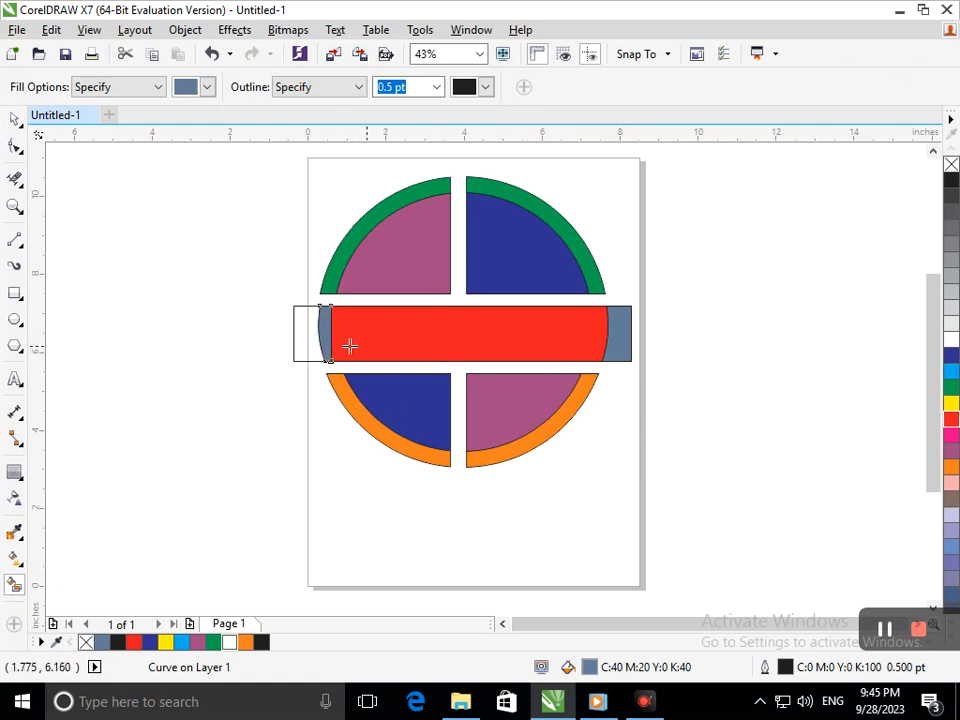
pyautogui.click(14, 118)
pyautogui.moveTo(626, 328); pyautogui.dragTo(686, 399)
pyautogui.hotkey('ctrl', 'z')
# Weld the red banner fill with the blue-grey left-end sliver and delete the leftover inner rectangle outline
pyautogui.click(523, 345)
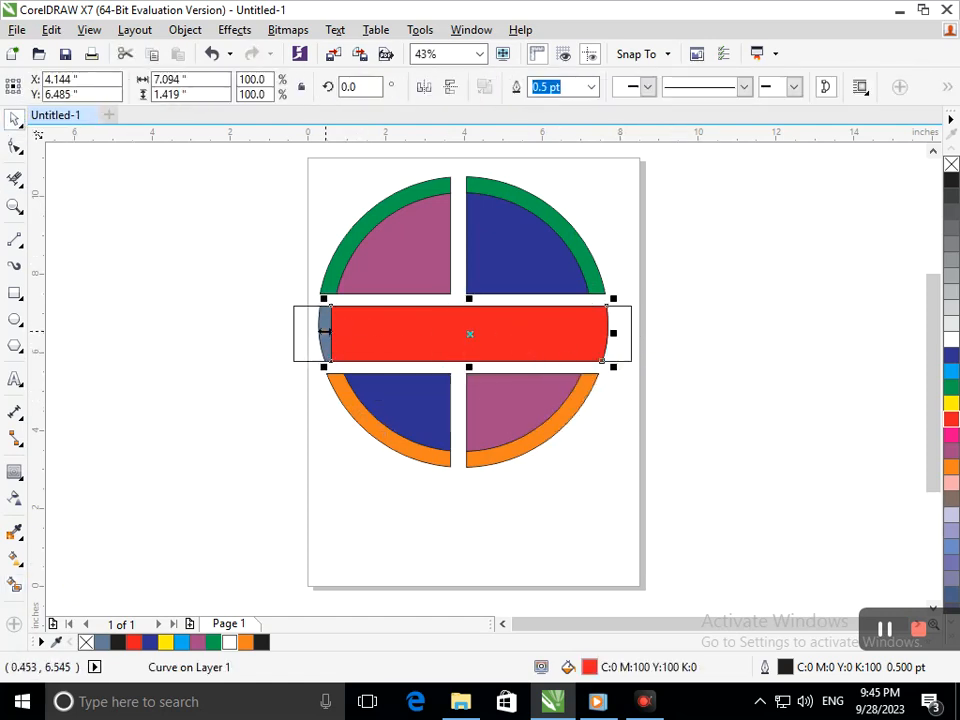
pyautogui.keyDown('shift'); pyautogui.click(323, 345); pyautogui.keyUp('shift')
pyautogui.click(515, 90)
pyautogui.click(656, 415)
pyautogui.moveTo(618, 343); pyautogui.dragTo(793, 370)
pyautogui.press('Delete')
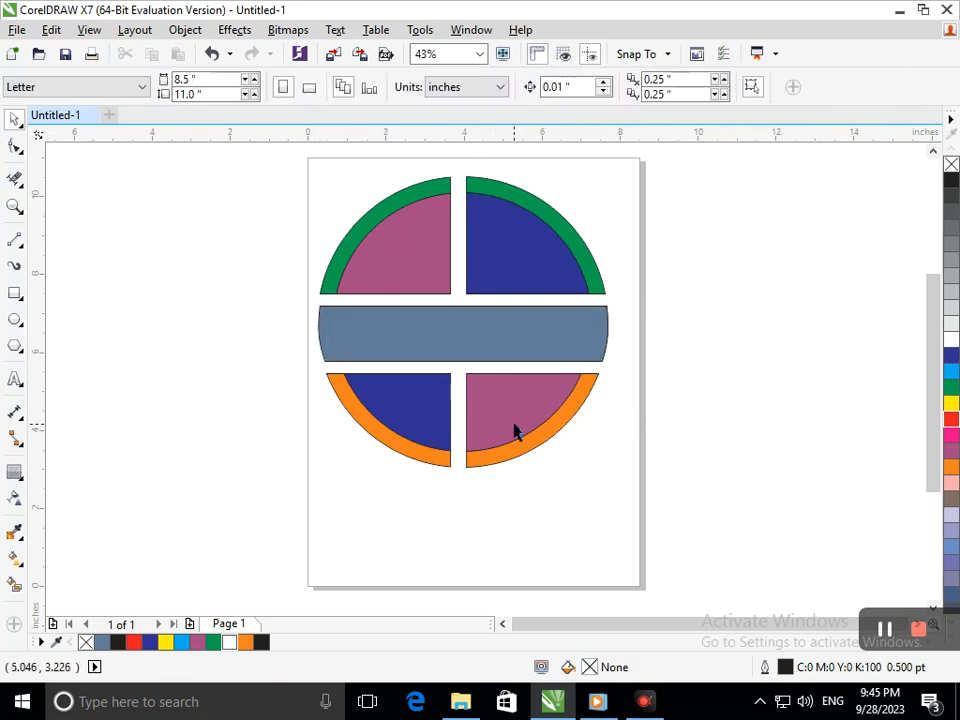
# Fill the welded banner with green
pyautogui.click(509, 347)
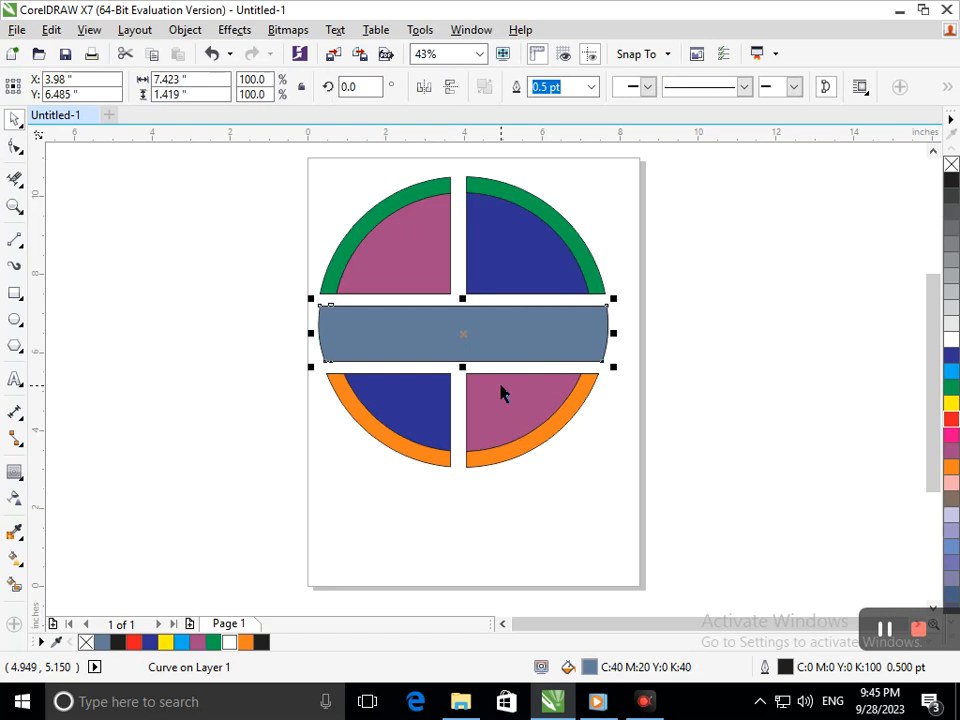
pyautogui.click(951, 387)
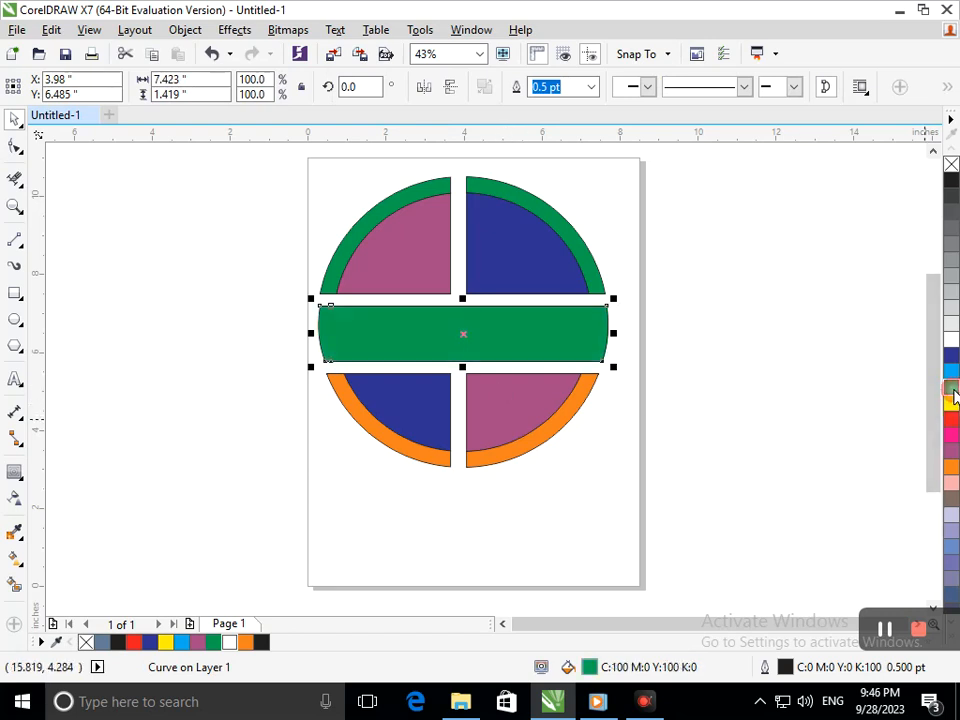
pyautogui.click(697, 437)
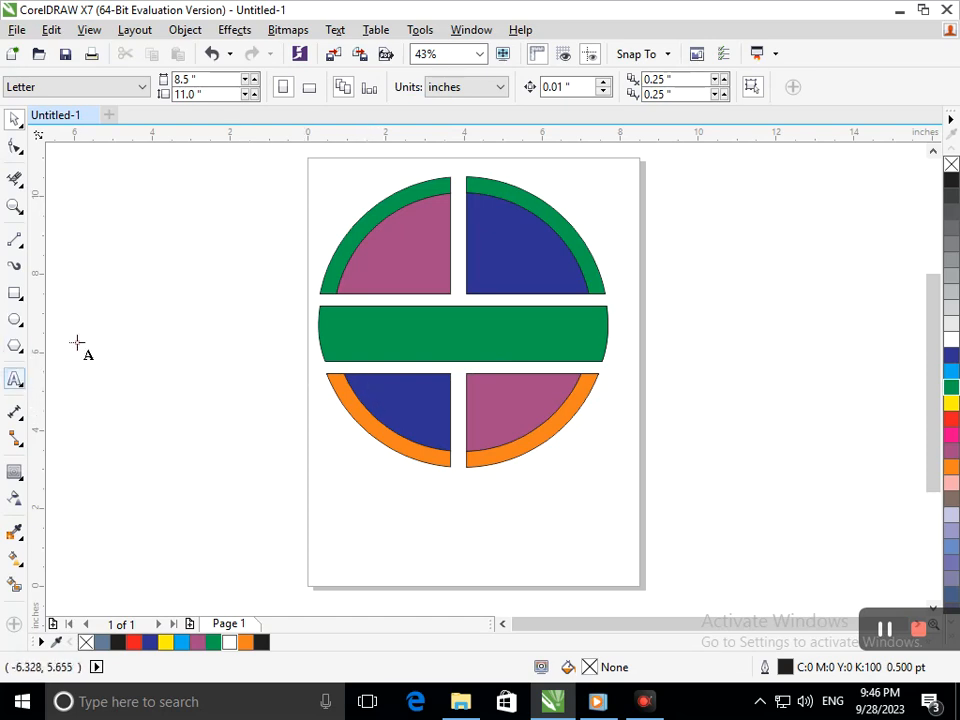
# Add the artistic text GRAPHIC DESIGNING on two lines and place it on the left part of the green banner
pyautogui.click(147, 238)
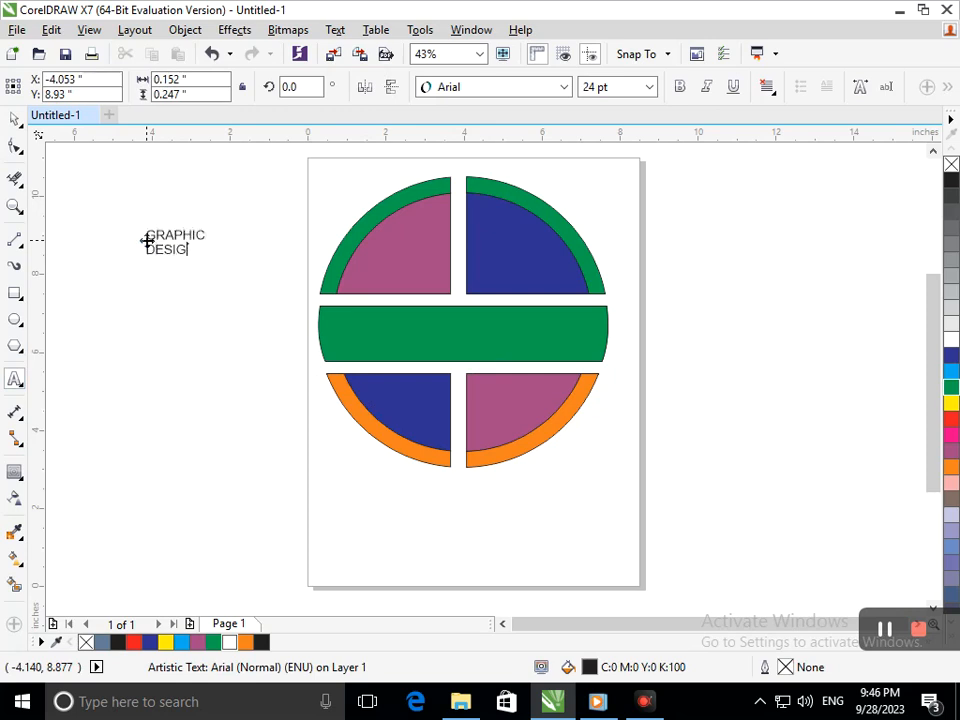
pyautogui.click(15, 119)
pyautogui.moveTo(178, 258); pyautogui.dragTo(390, 331)
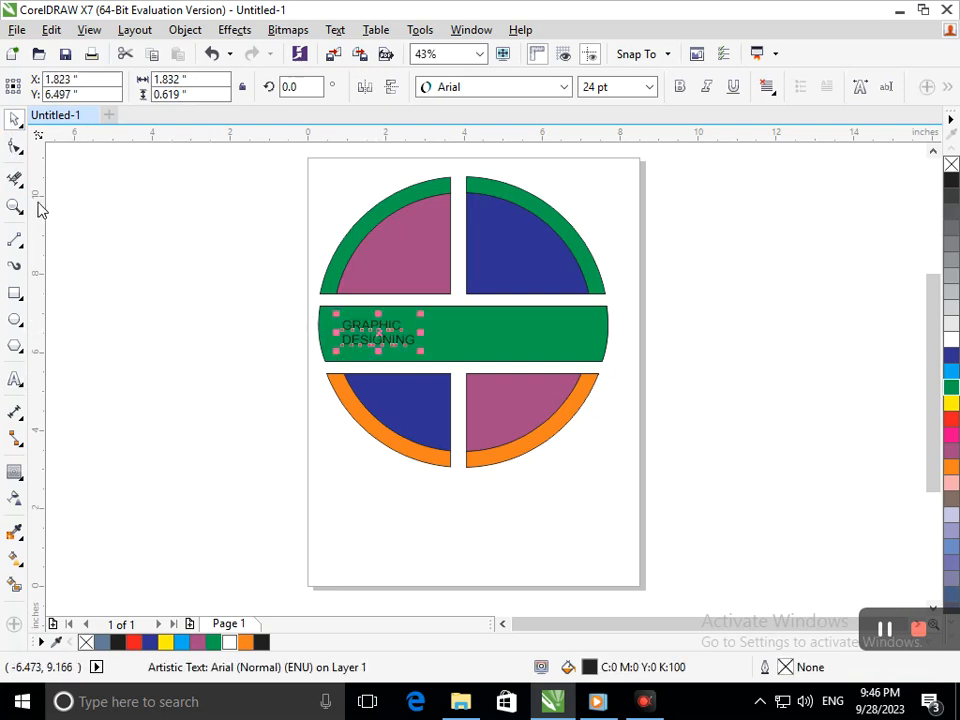
# Widen the letter spacing of the GRAPHIC DESIGNING text to about 4.27 in overall with the Shape tool
pyautogui.click(19, 152)
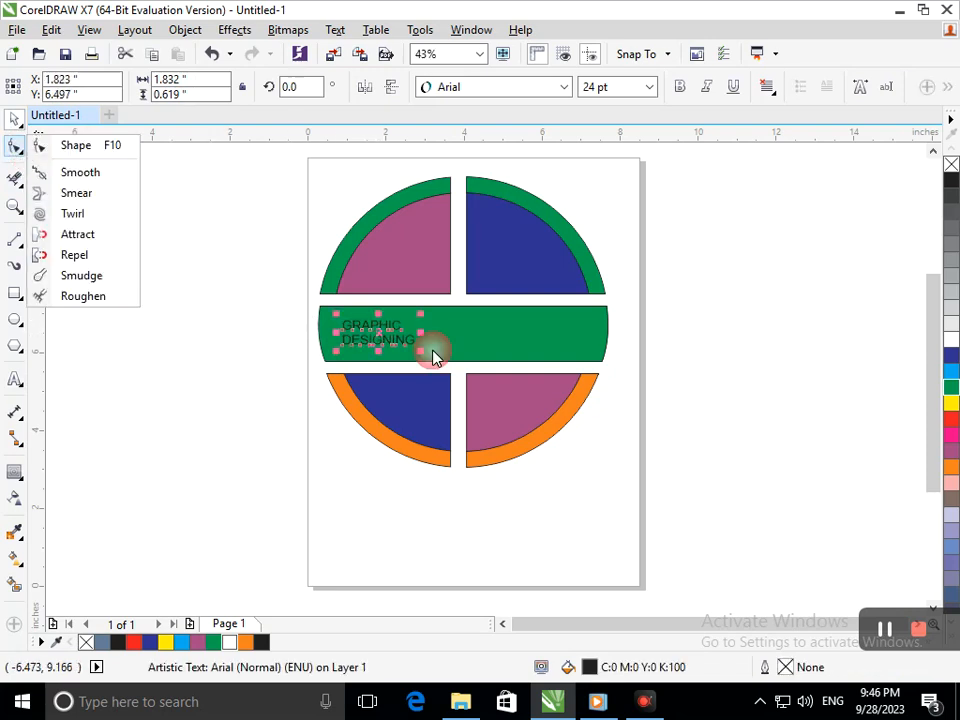
pyautogui.click(66, 145)
pyautogui.moveTo(421, 350); pyautogui.dragTo(517, 364)
pyautogui.click(15, 119)
pyautogui.click(82, 178)
# Indent the word GRAPHIC so it sits centred above DESIGNING, and increase the spacing between the two lines
pyautogui.doubleClick(344, 330)
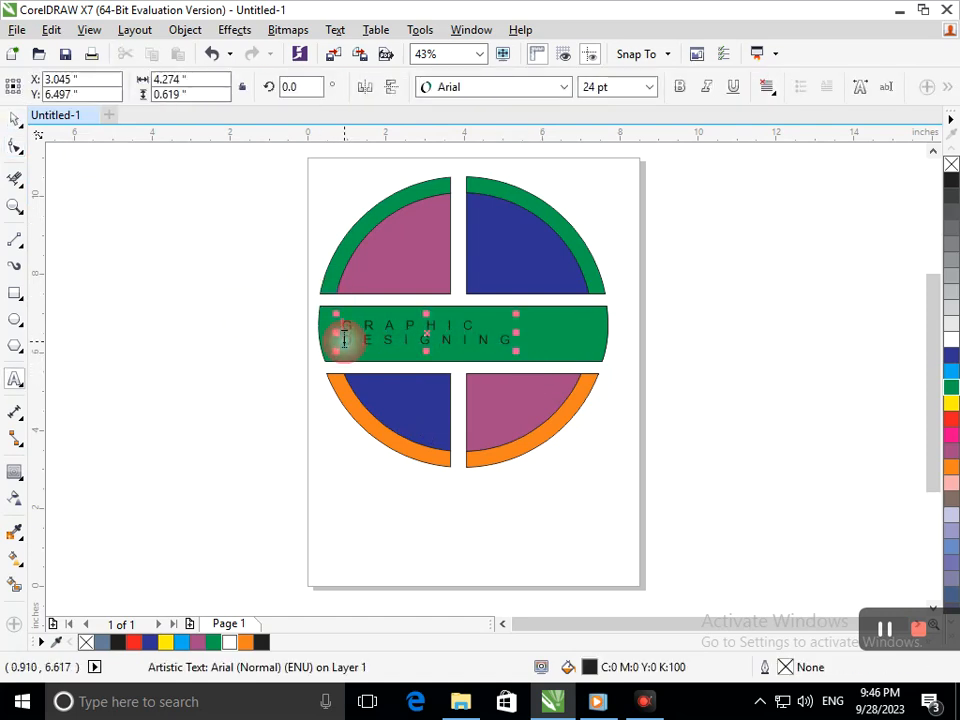
pyautogui.click(16, 150)
pyautogui.moveTo(335, 352); pyautogui.dragTo(332, 357)
pyautogui.click(12, 120)
pyautogui.click(229, 317)
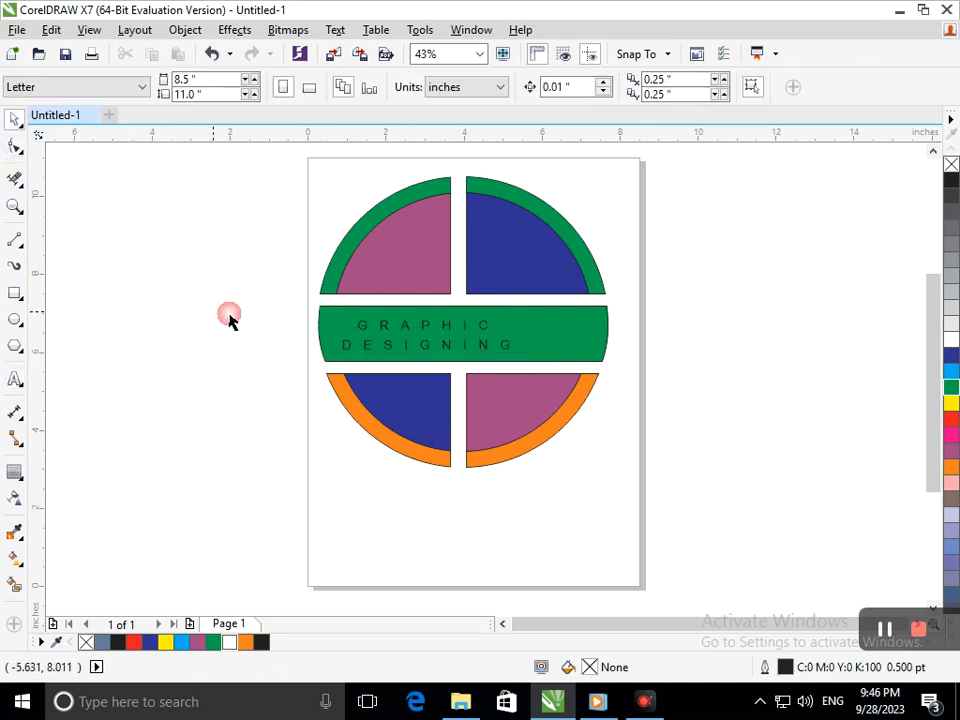
# Make the GRAPHIC DESIGNING text bold and shift it very slightly left on the banner
pyautogui.click(369, 349)
pyautogui.click(685, 93)
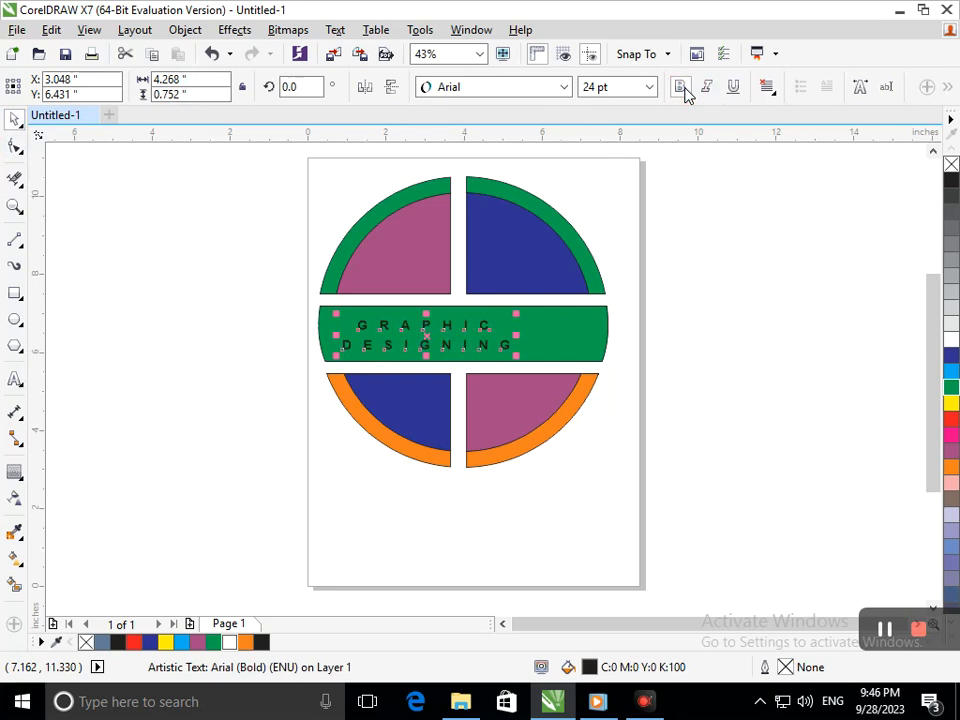
pyautogui.click(666, 381)
pyautogui.moveTo(480, 346); pyautogui.dragTo(479, 346)
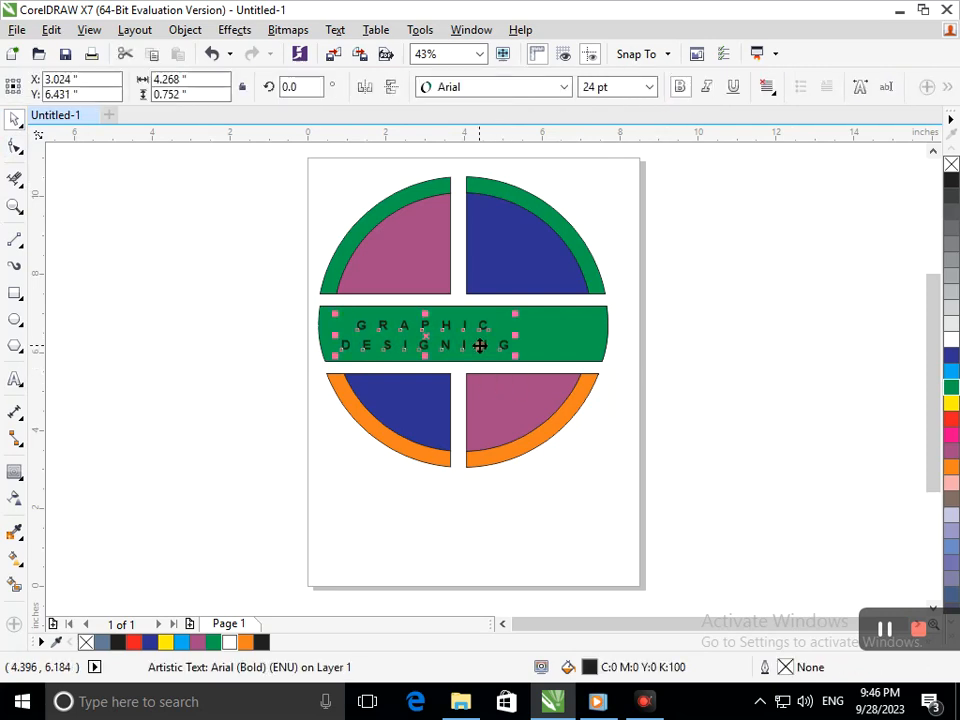
pyautogui.click(504, 506)
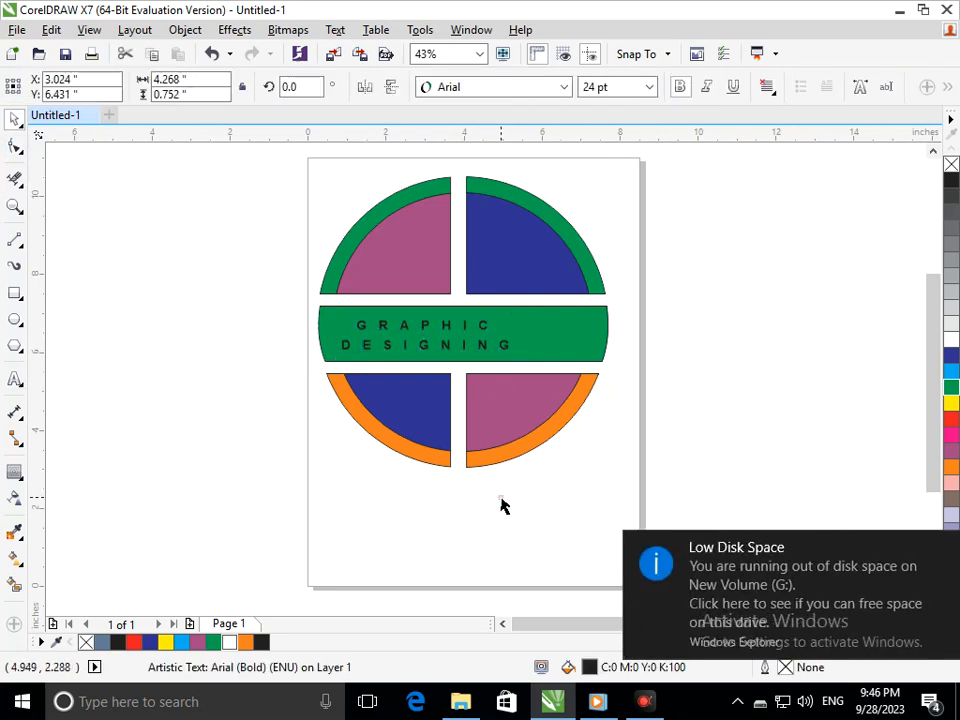
# Draw a circle about 0.89 in wide to the right of the banner text and give it a purple fill and outline
pyautogui.click(15, 319)
pyautogui.moveTo(535, 317); pyautogui.dragTo(569, 340)
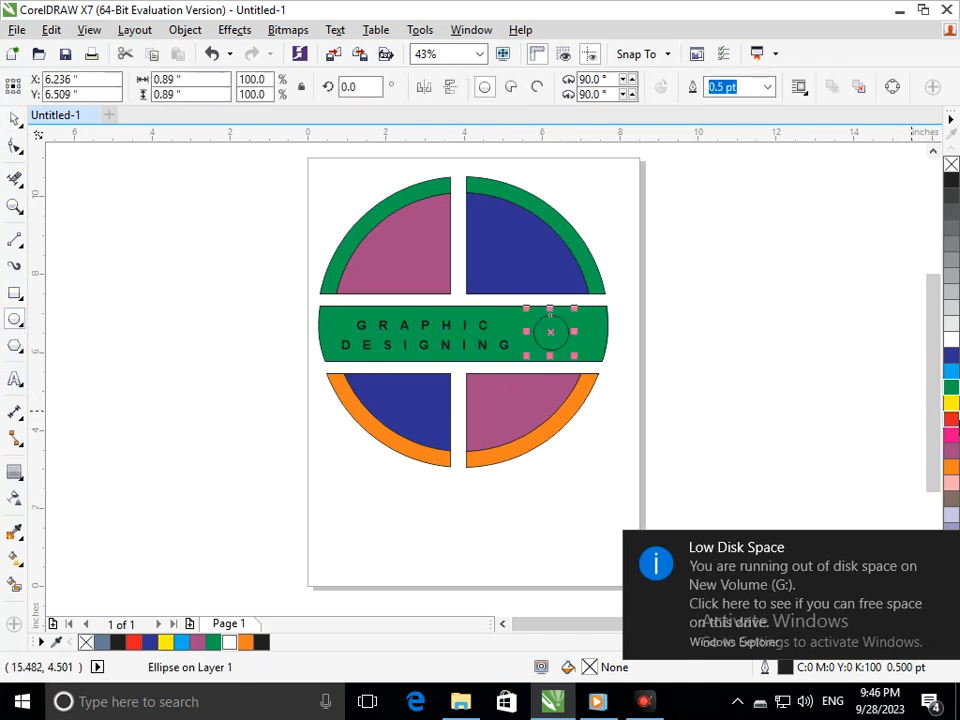
pyautogui.click(951, 451)
pyautogui.rightClick(951, 451)
# Move the small purple circle closer to the banner's right end, at about X 6.66 in, Y 6.51 in
pyautogui.click(15, 118)
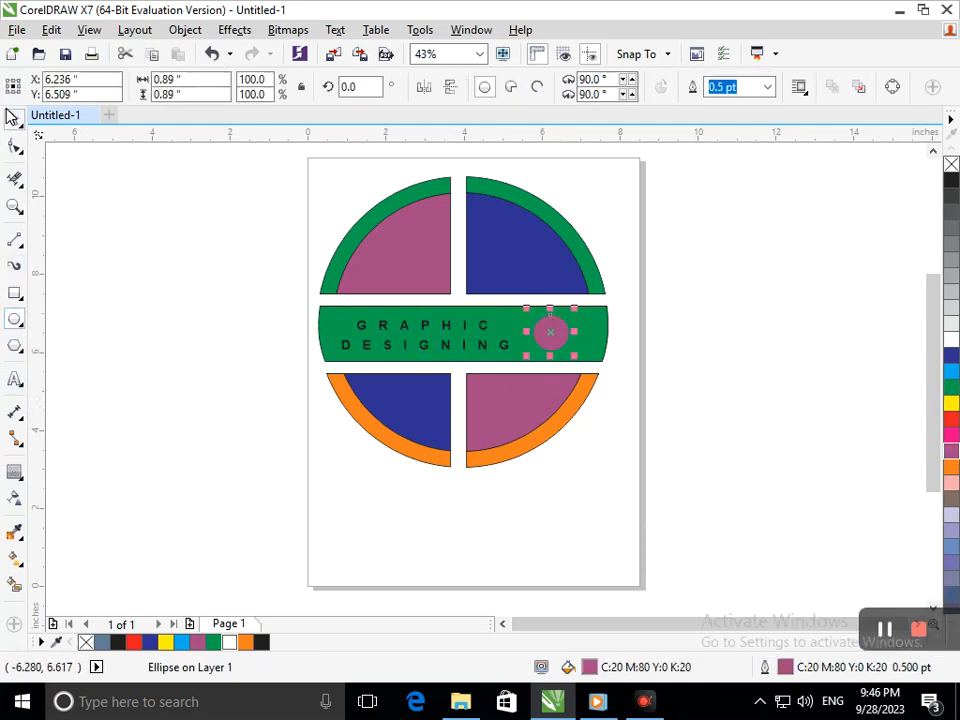
pyautogui.click(135, 319)
pyautogui.moveTo(559, 339)
pyautogui.mouseDown()
pyautogui.moveTo(576, 338)
pyautogui.moveTo(557, 329)
pyautogui.mouseUp()
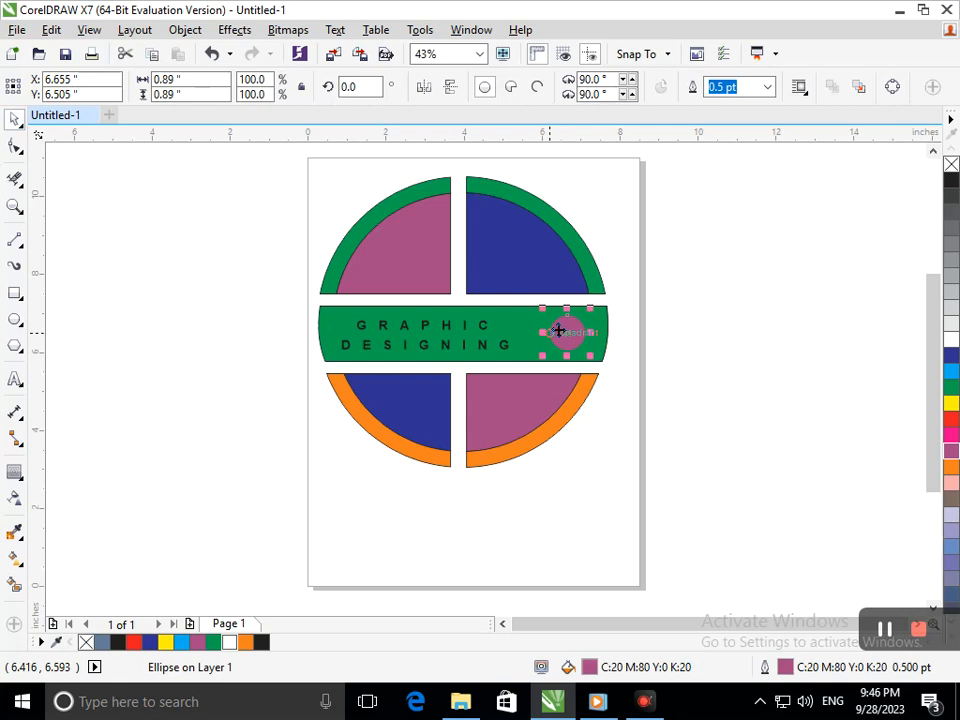
# Try a black fill on the banner and a white fill on the small circle
pyautogui.click(683, 436)
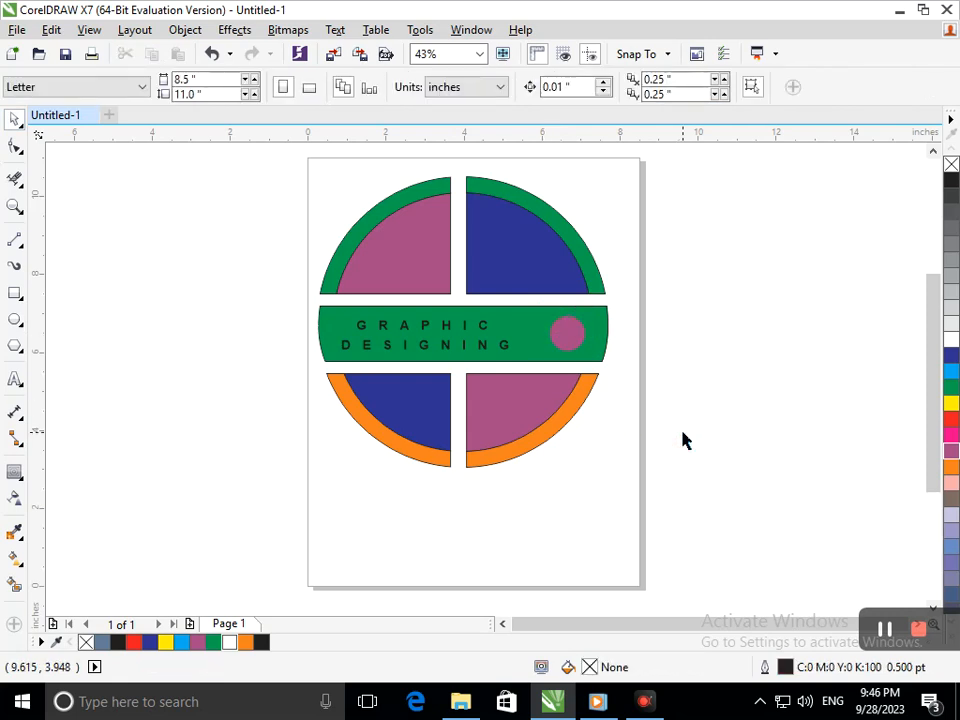
pyautogui.click(537, 354)
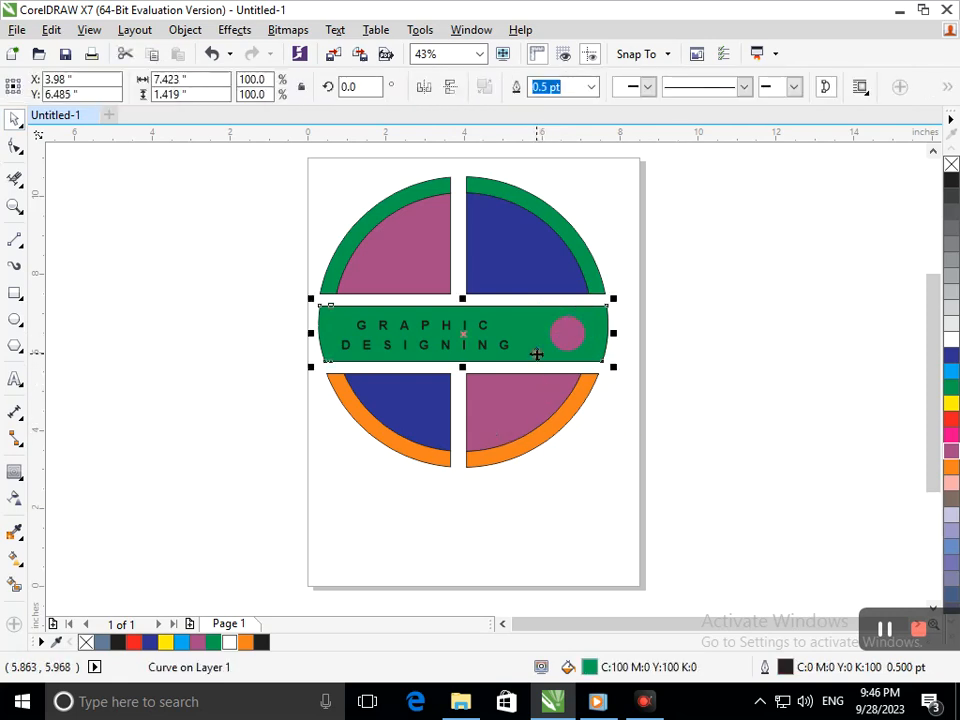
pyautogui.click(952, 182)
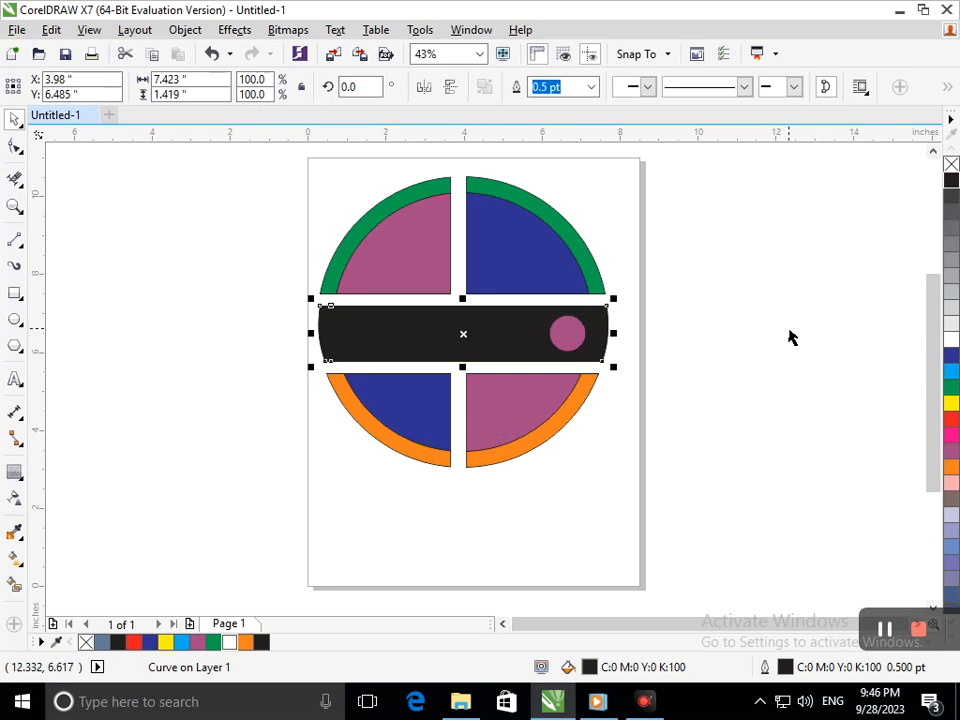
pyautogui.click(567, 333)
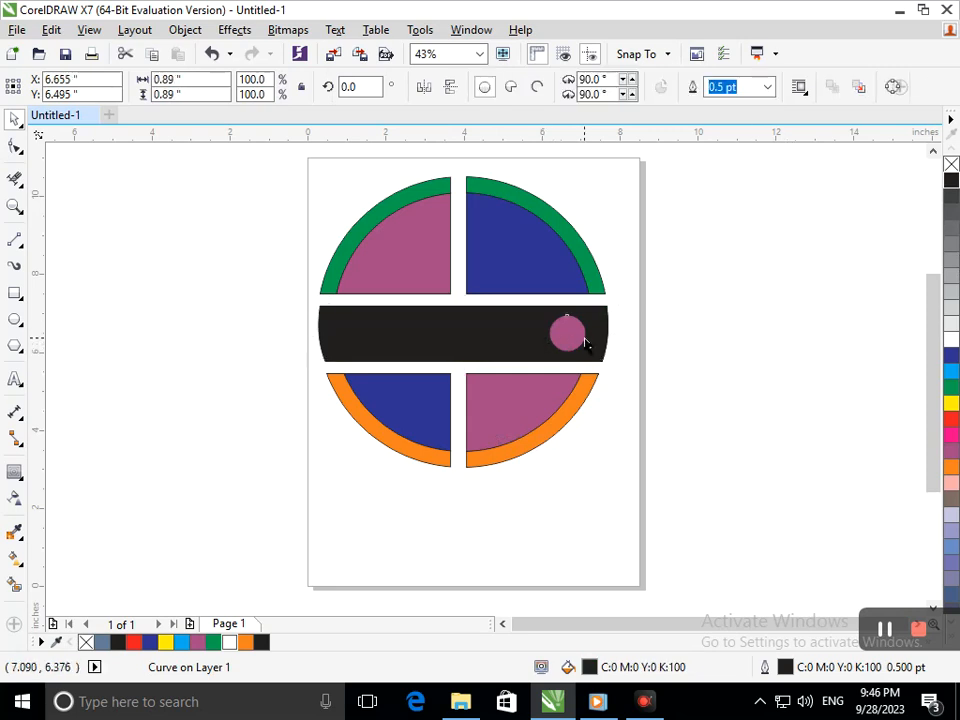
pyautogui.click(952, 343)
pyautogui.click(746, 397)
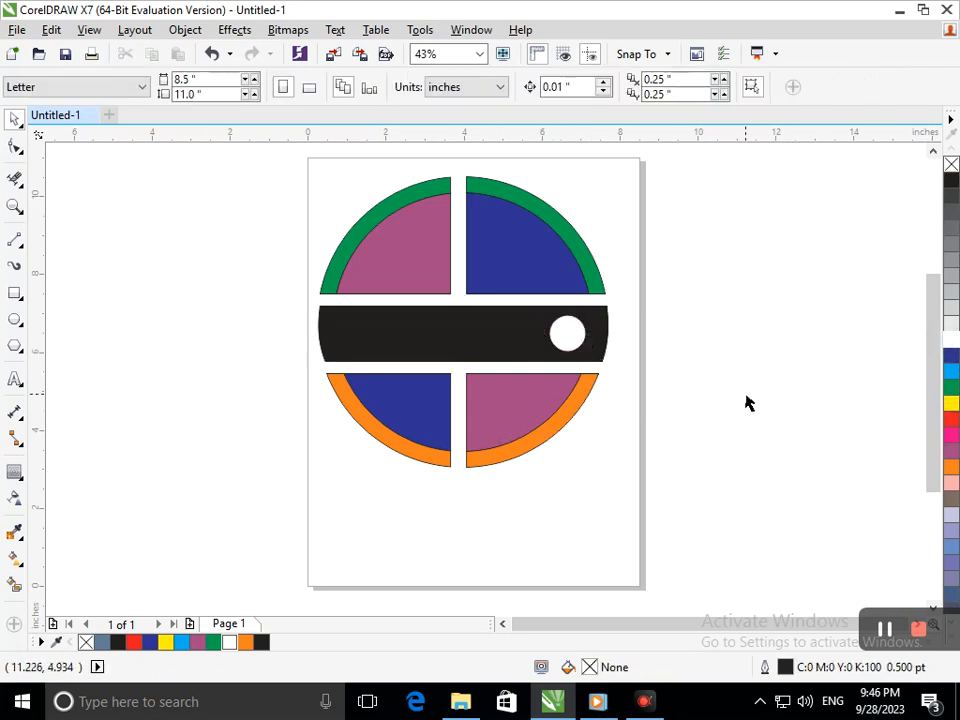
# Undo the white circle fill and the black banner fill
pyautogui.hotkey('ctrl', 'z')
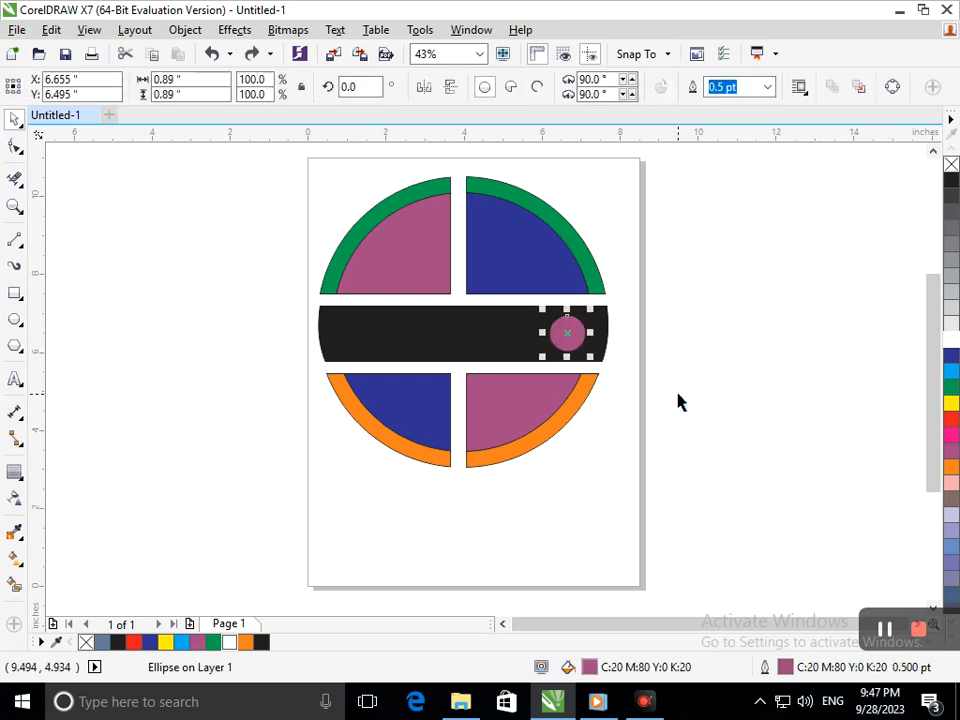
pyautogui.hotkey('ctrl', 'z')
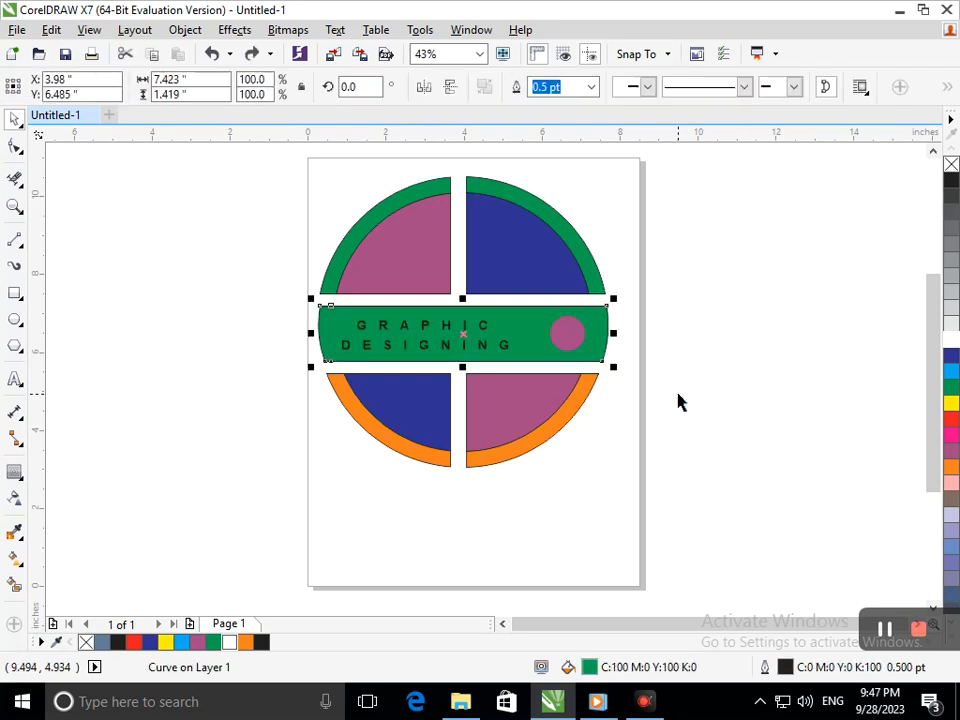
pyautogui.click(678, 402)
# Give the GRAPHIC DESIGNING text a 2 pt outline behind the fill, scaling with the object, and nudge it to about X 3.07, Y 6.48 in
pyautogui.click(449, 347)
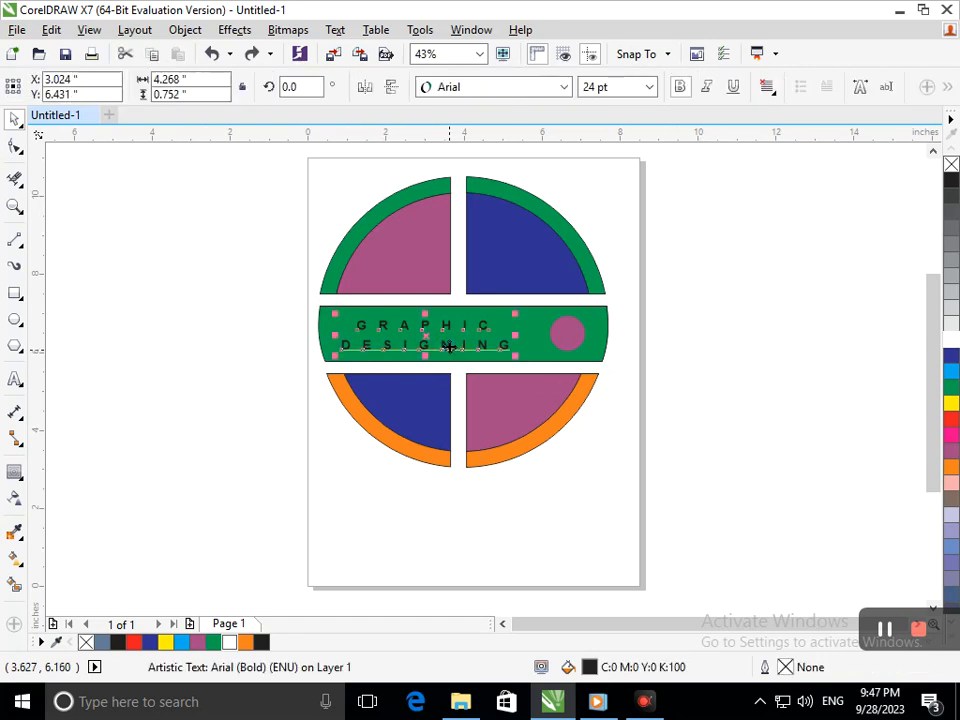
pyautogui.press('F12')
pyautogui.click(359, 227)
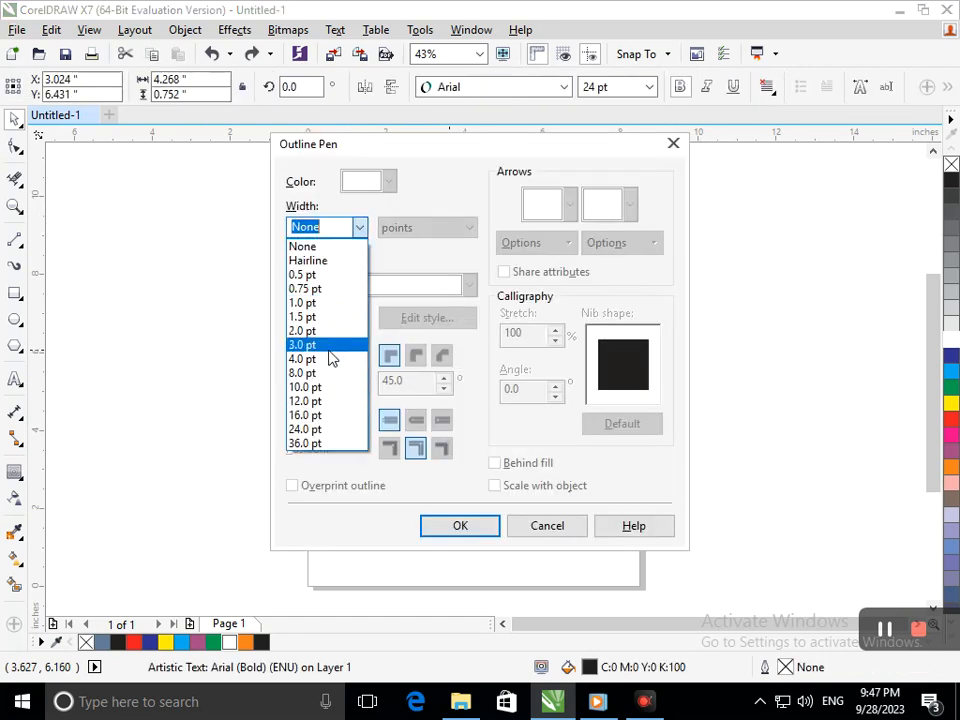
pyautogui.click(328, 331)
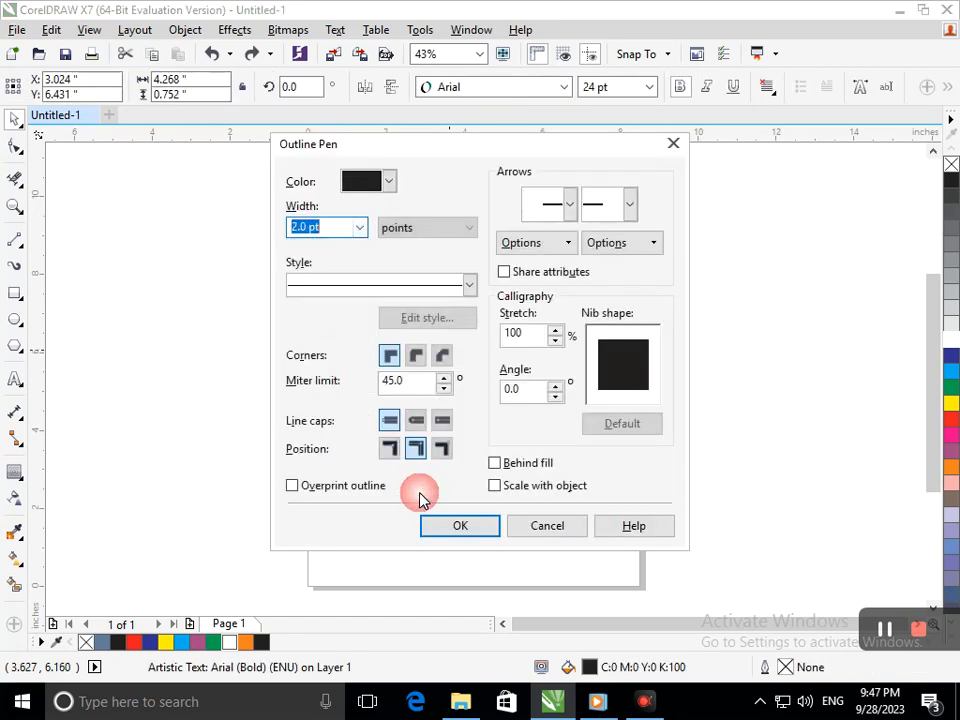
pyautogui.click(494, 463)
pyautogui.click(494, 485)
pyautogui.click(488, 524)
pyautogui.click(592, 505)
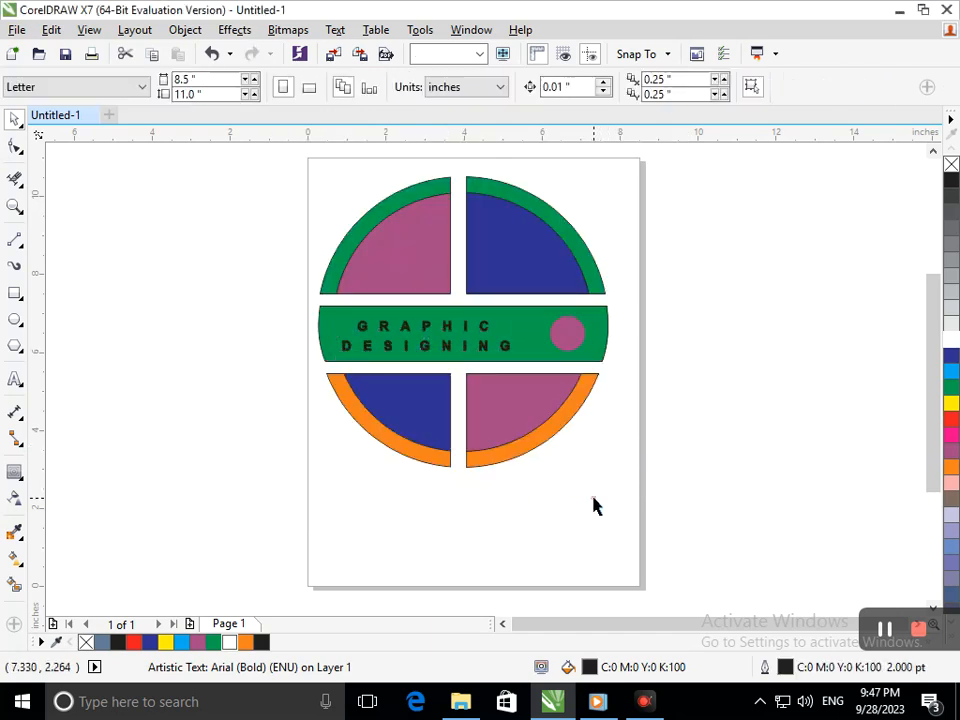
pyautogui.moveTo(484, 349); pyautogui.dragTo(487, 345)
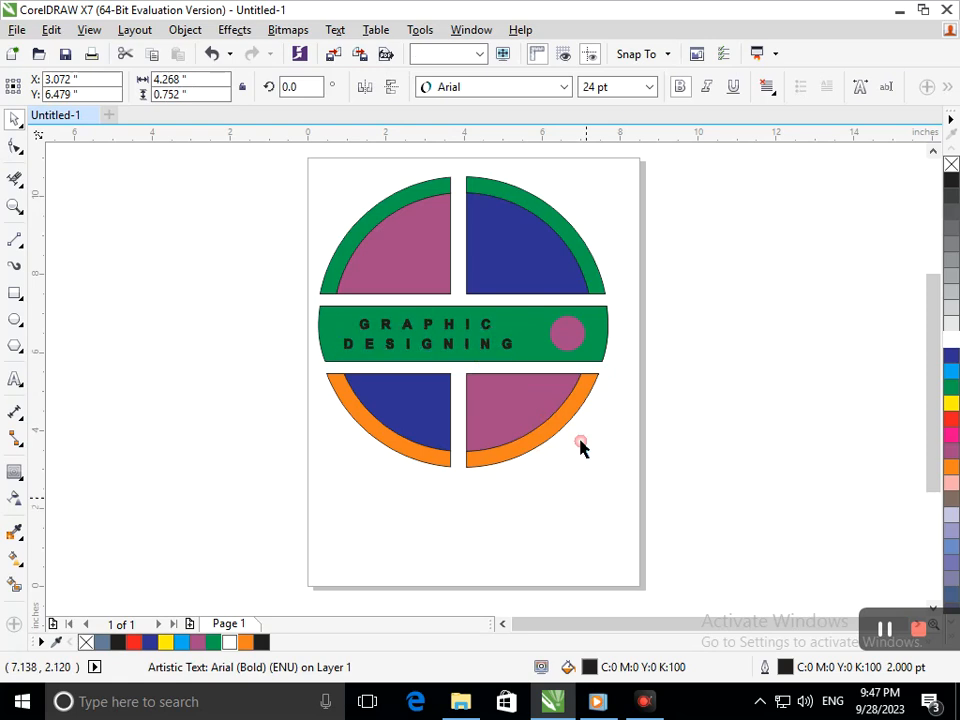
pyautogui.click(581, 448)
# Make a smaller concentric copy of the banner's purple circle, about 0.62 in wide
pyautogui.click(564, 336)
pyautogui.moveTo(541, 362); pyautogui.dragTo(551, 369)
pyautogui.click(596, 451)
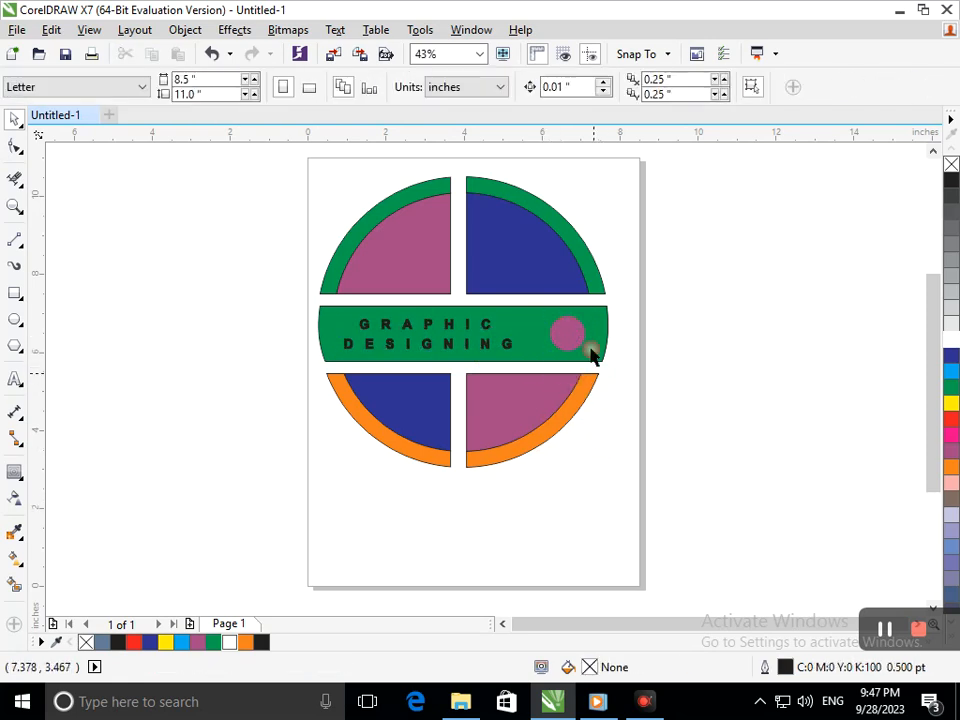
# Fill the inner circle on the banner with blue
pyautogui.click(570, 338)
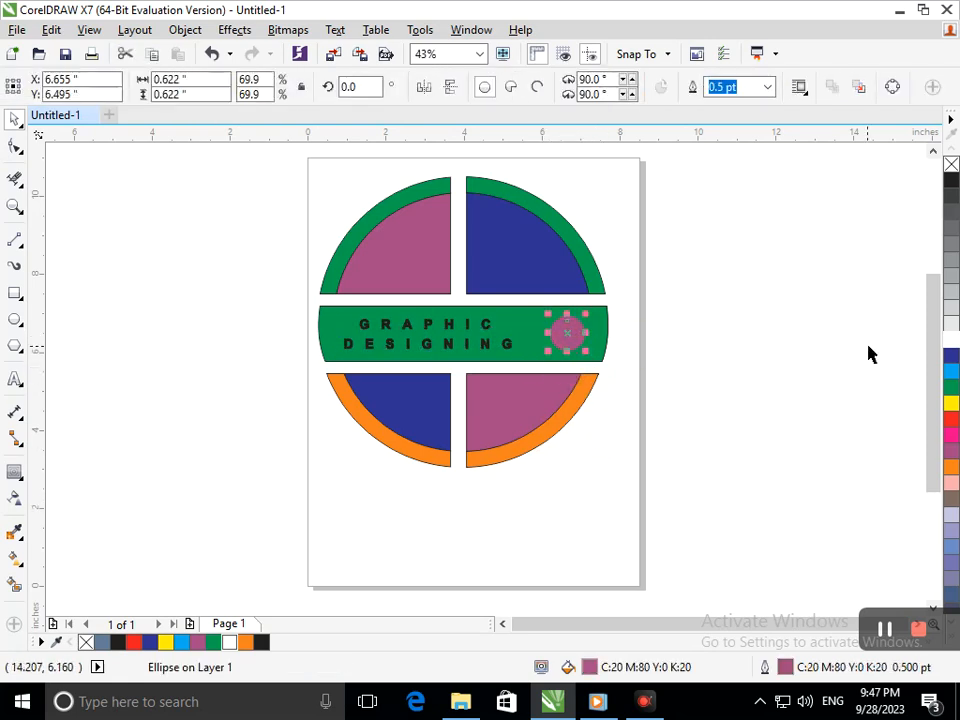
pyautogui.click(941, 358)
pyautogui.click(815, 403)
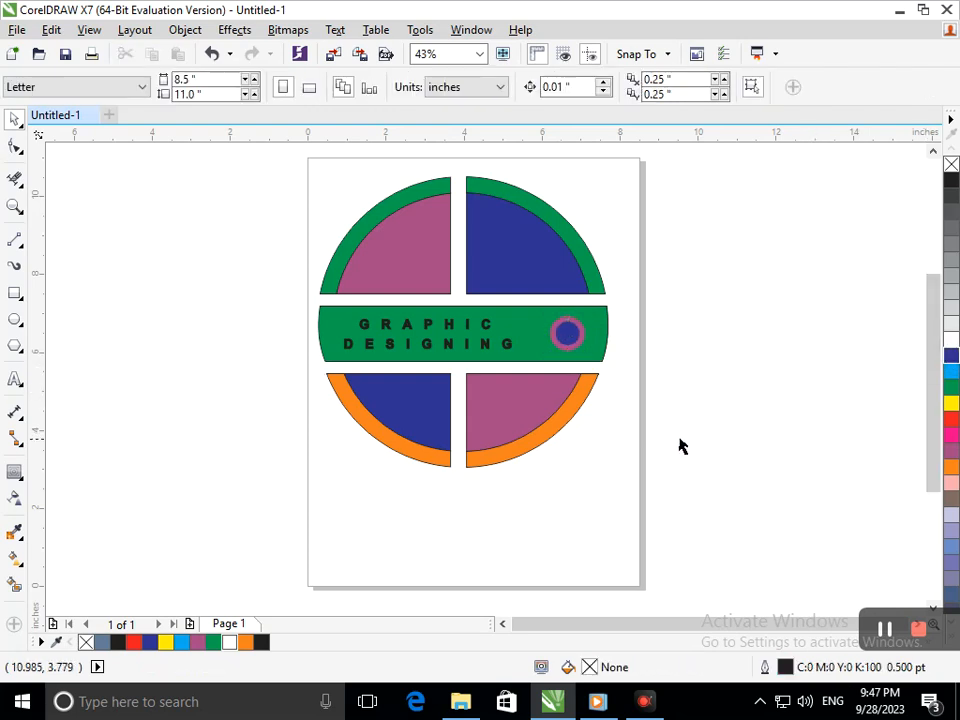
# Set the outline width of the GRAPHIC DESIGNING text to 3 pt
pyautogui.click(470, 348)
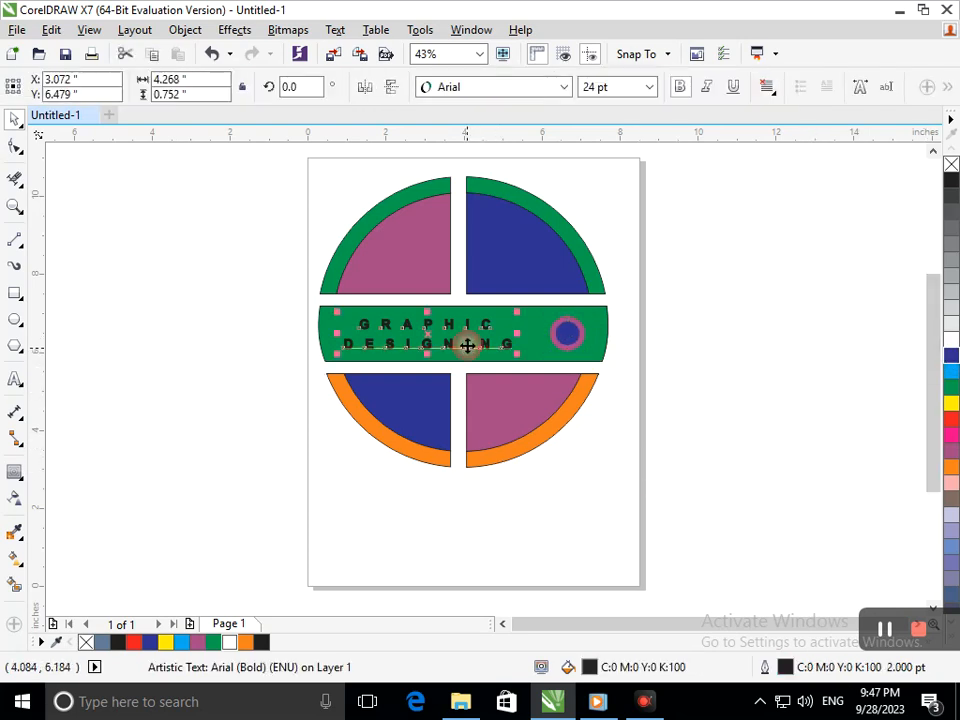
pyautogui.press('F12')
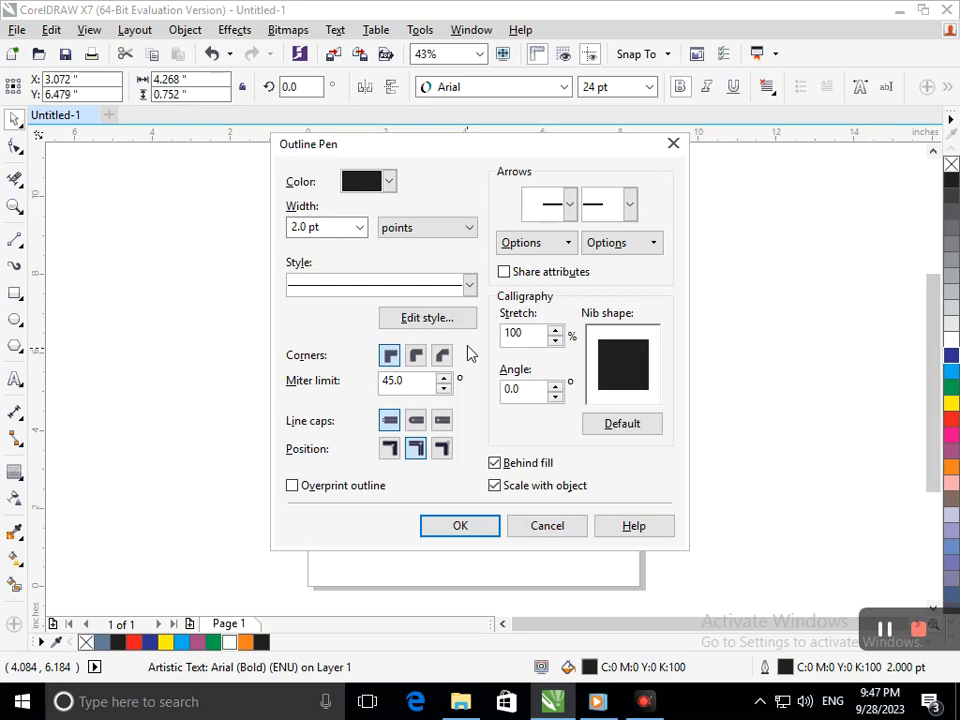
pyautogui.click(359, 227)
pyautogui.click(328, 344)
pyautogui.click(482, 526)
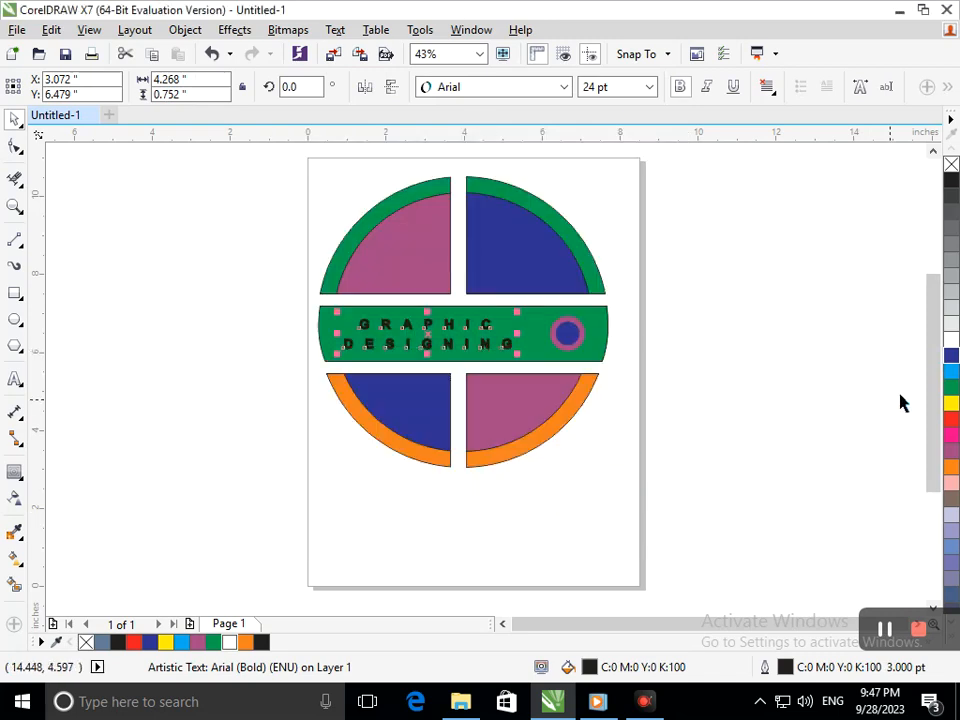
# Try white, yellow, orange and purple as the outline colour of the banner text
pyautogui.rightClick(951, 343)
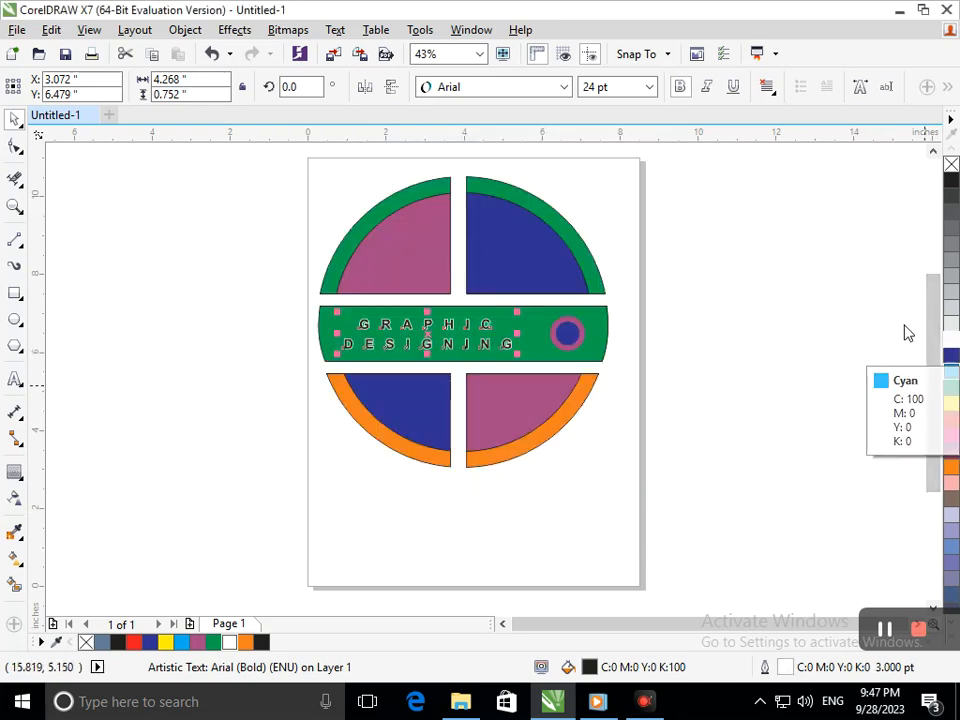
pyautogui.rightClick(950, 404)
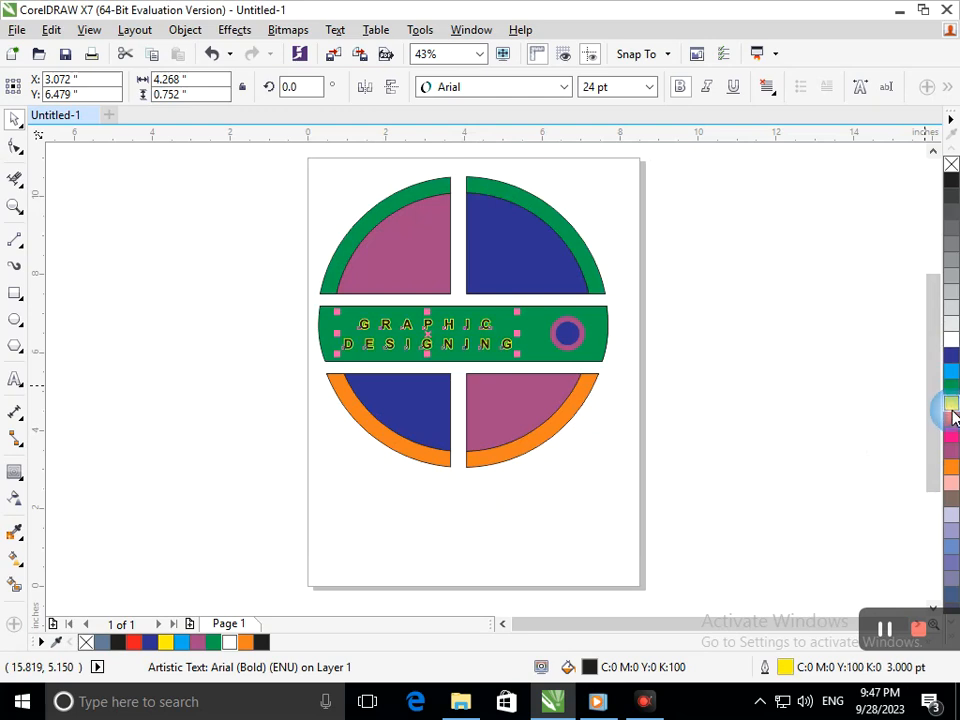
pyautogui.rightClick(952, 468)
pyautogui.rightClick(950, 451)
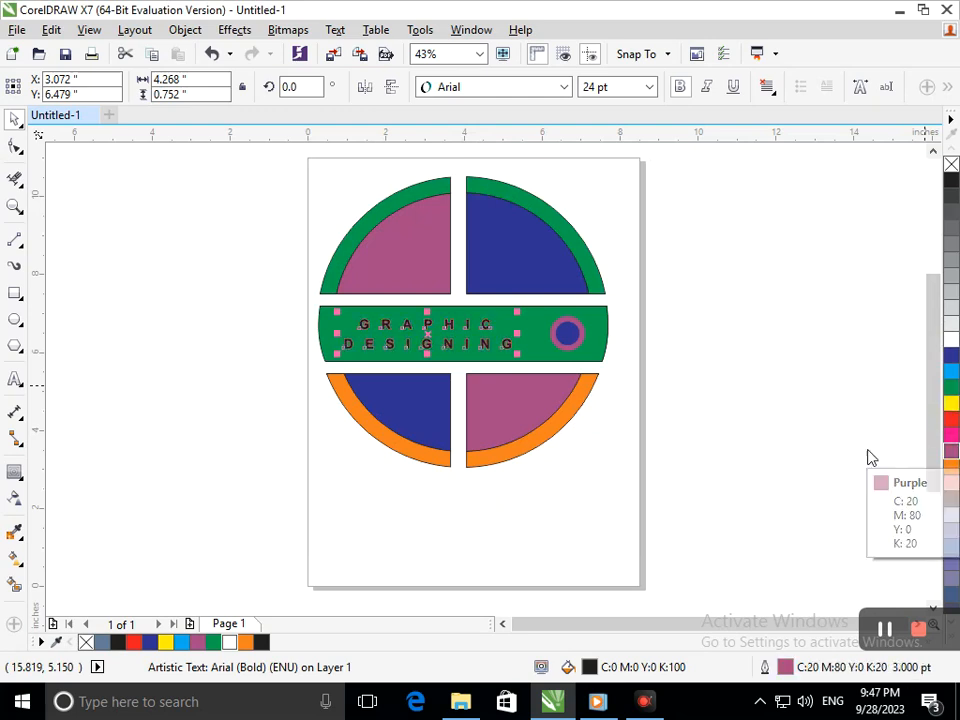
# Colour the banner text's outline yellow and set its width to 12 pt
pyautogui.rightClick(950, 406)
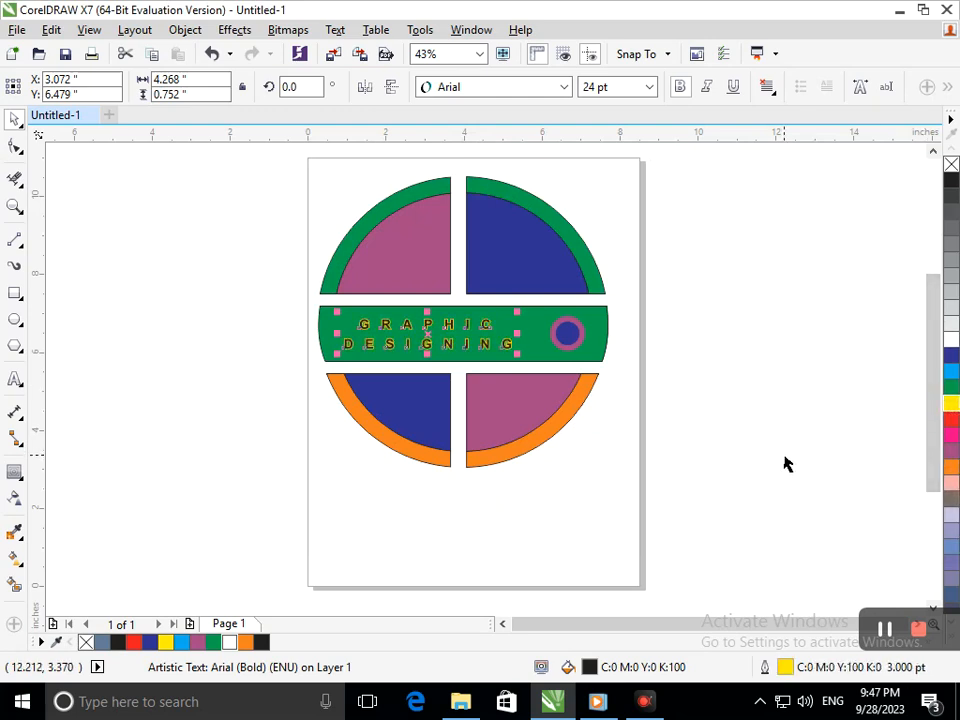
pyautogui.press('F12')
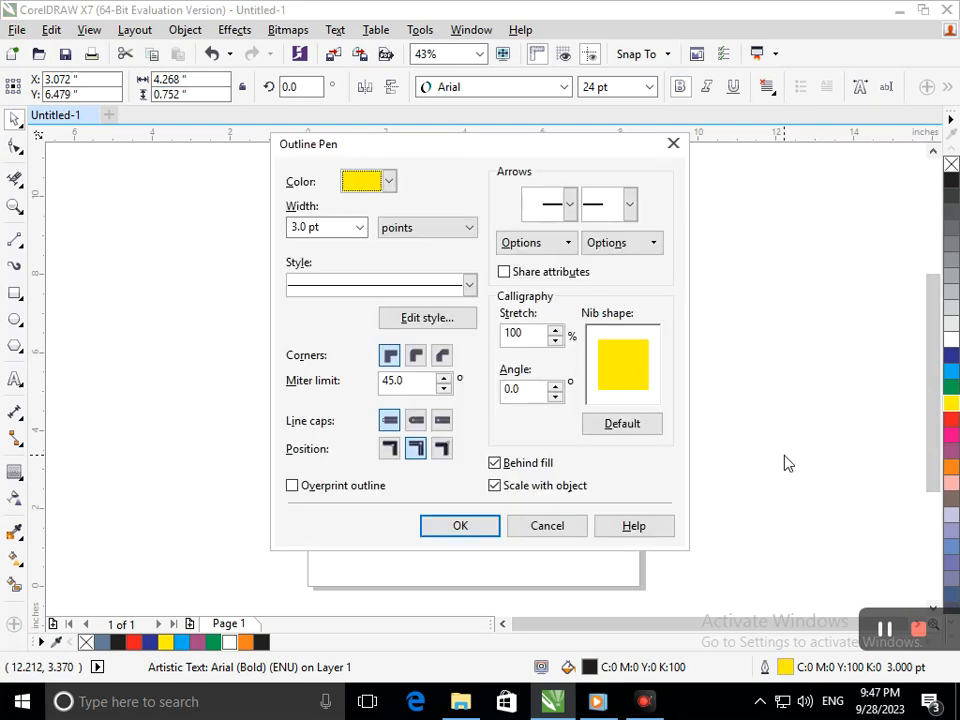
pyautogui.click(359, 227)
pyautogui.click(315, 399)
pyautogui.click(460, 525)
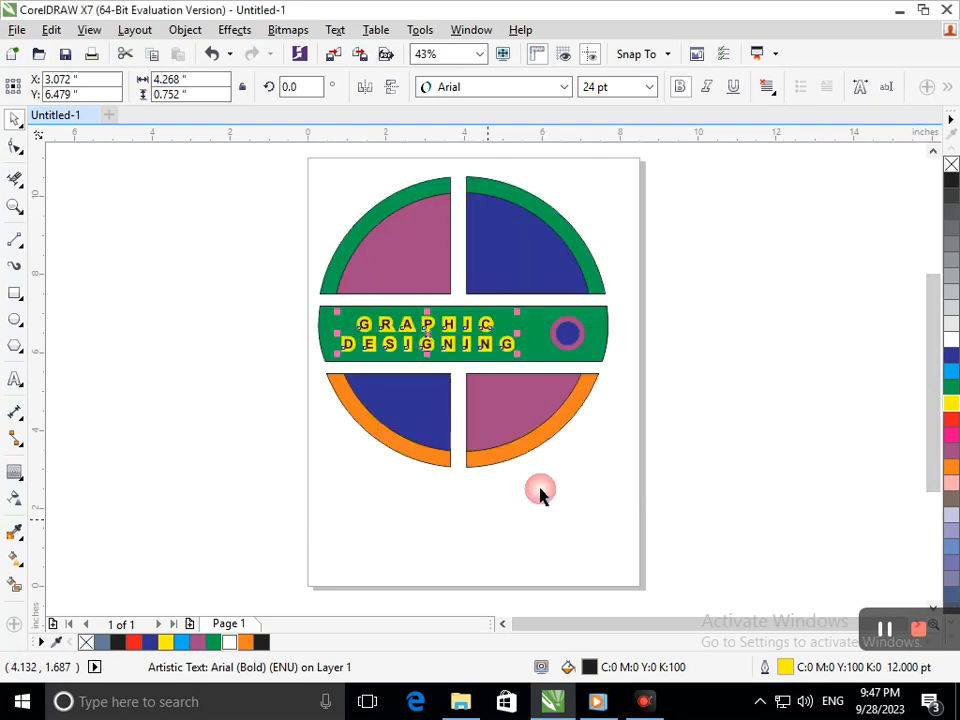
pyautogui.click(721, 418)
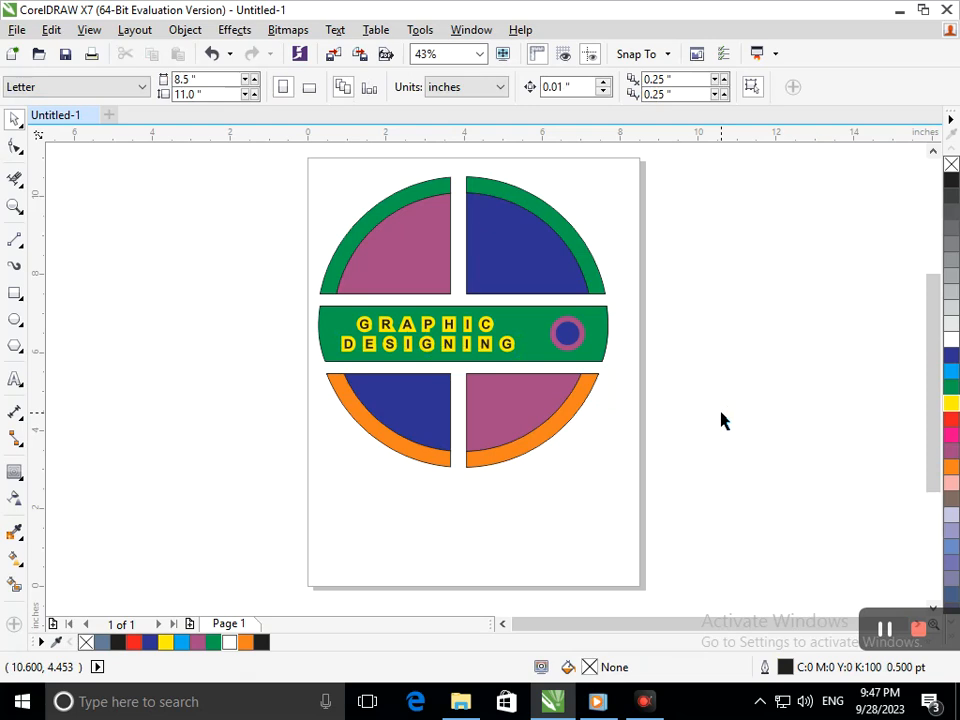
# Fill the inner circle on the banner with yellow
pyautogui.click(559, 342)
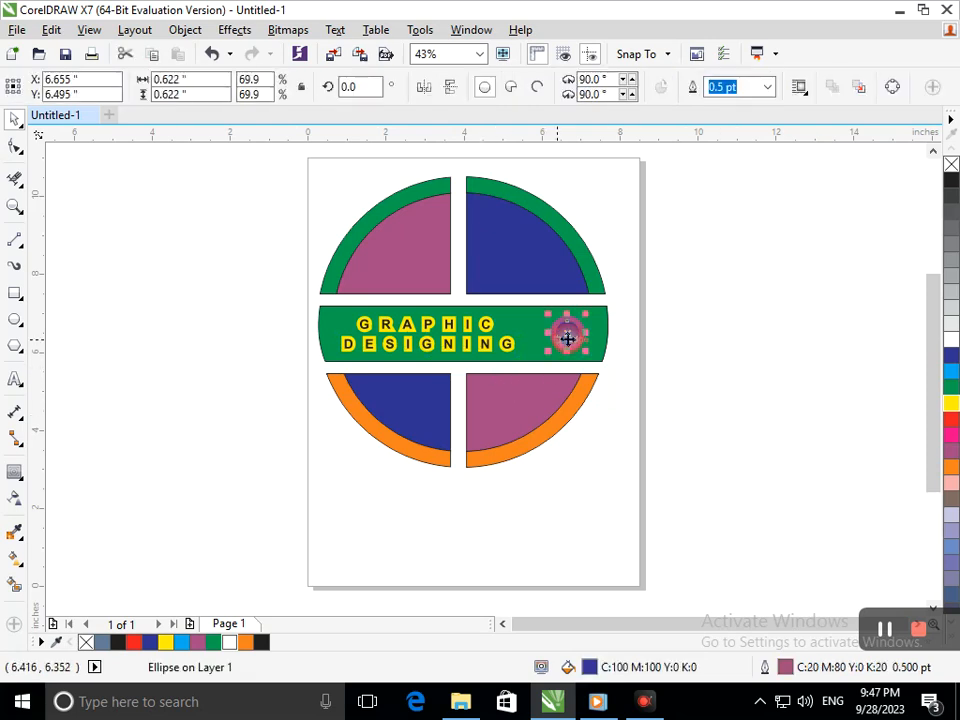
pyautogui.click(951, 404)
pyautogui.click(786, 383)
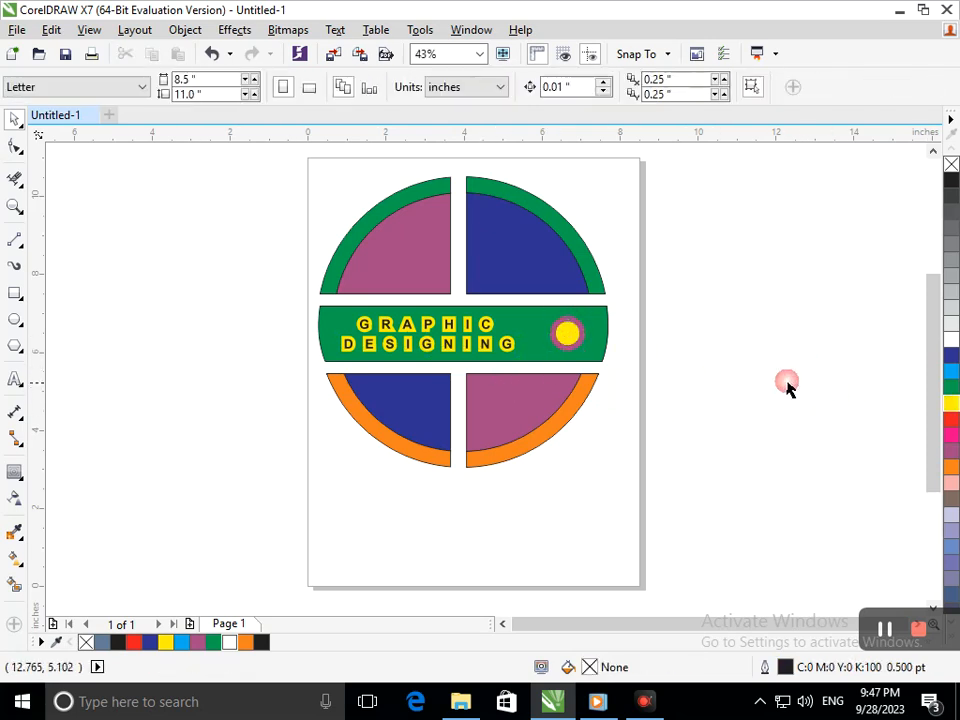
# Fill the inner circle on the banner with white
pyautogui.click(572, 345)
pyautogui.click(949, 338)
pyautogui.click(643, 427)
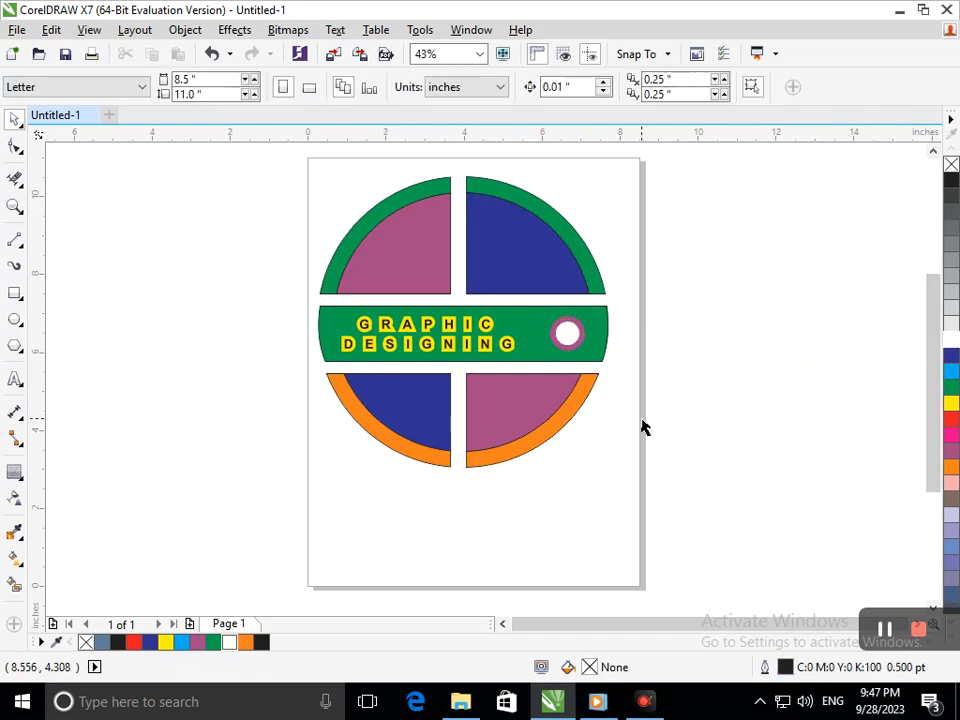
# Slightly increase the line spacing between GRAPHIC and DESIGNING with the Shape tool
pyautogui.click(447, 337)
pyautogui.click(15, 145)
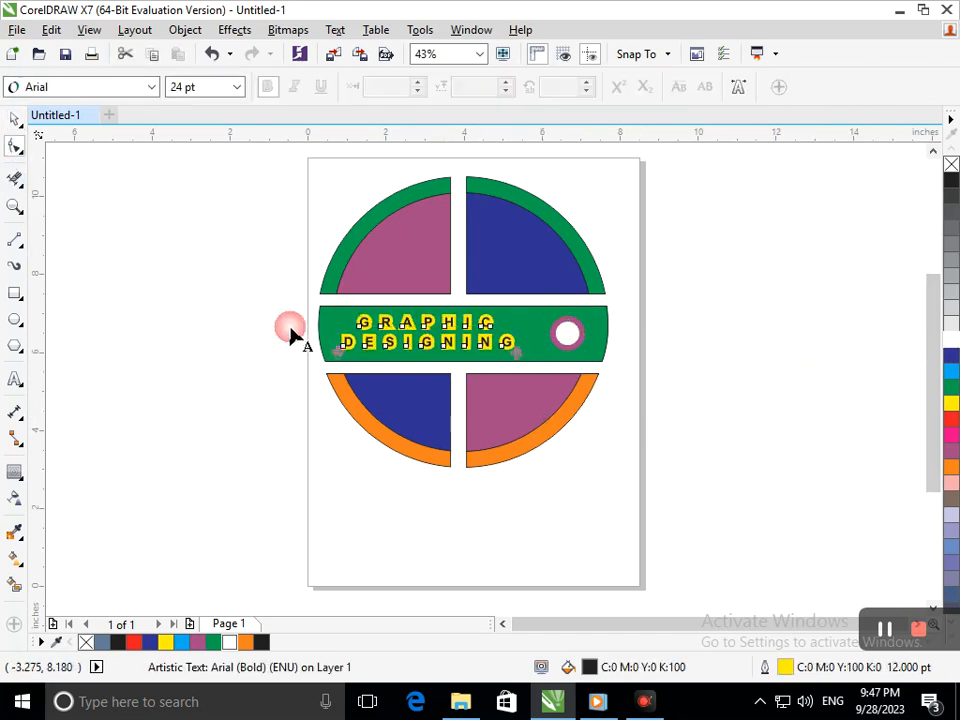
pyautogui.moveTo(339, 353); pyautogui.dragTo(341, 356)
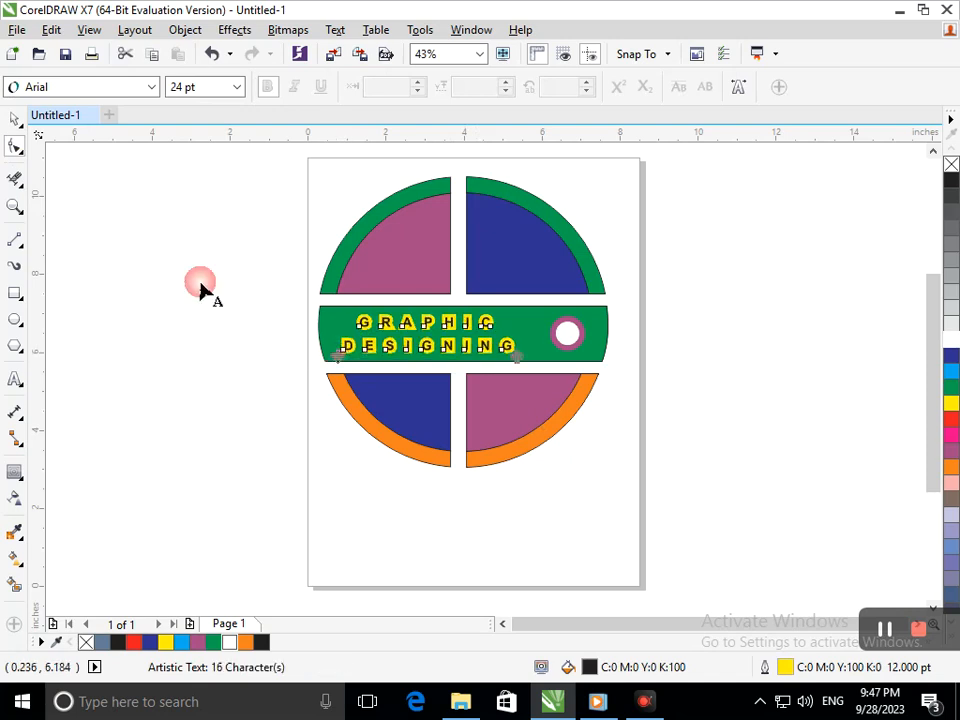
pyautogui.click(20, 150)
pyautogui.click(20, 183)
pyautogui.click(146, 242)
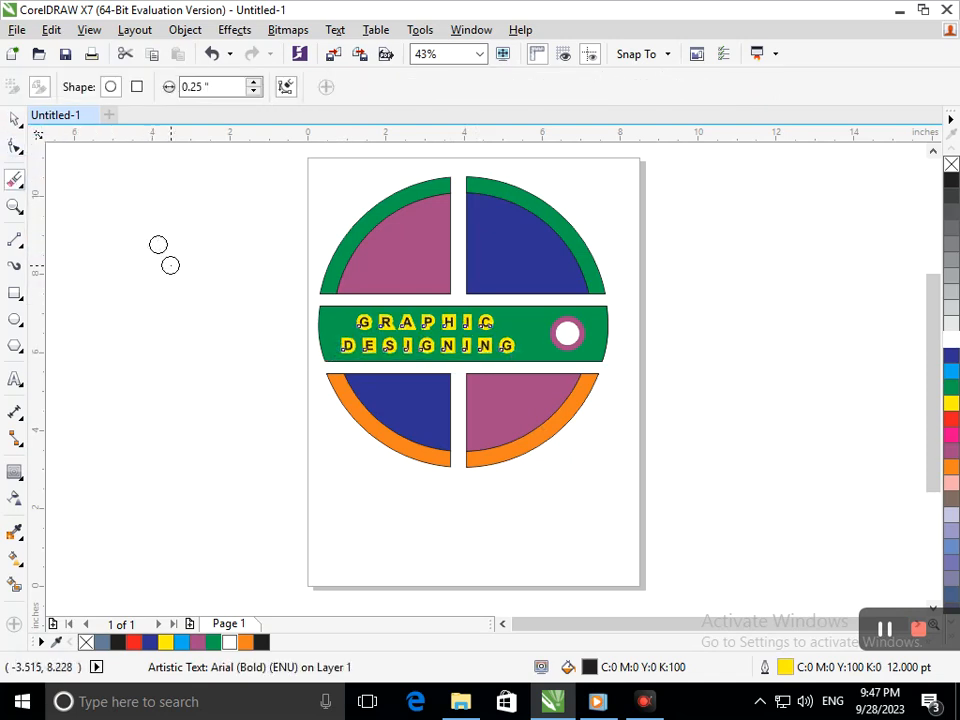
pyautogui.click(15, 118)
pyautogui.click(150, 291)
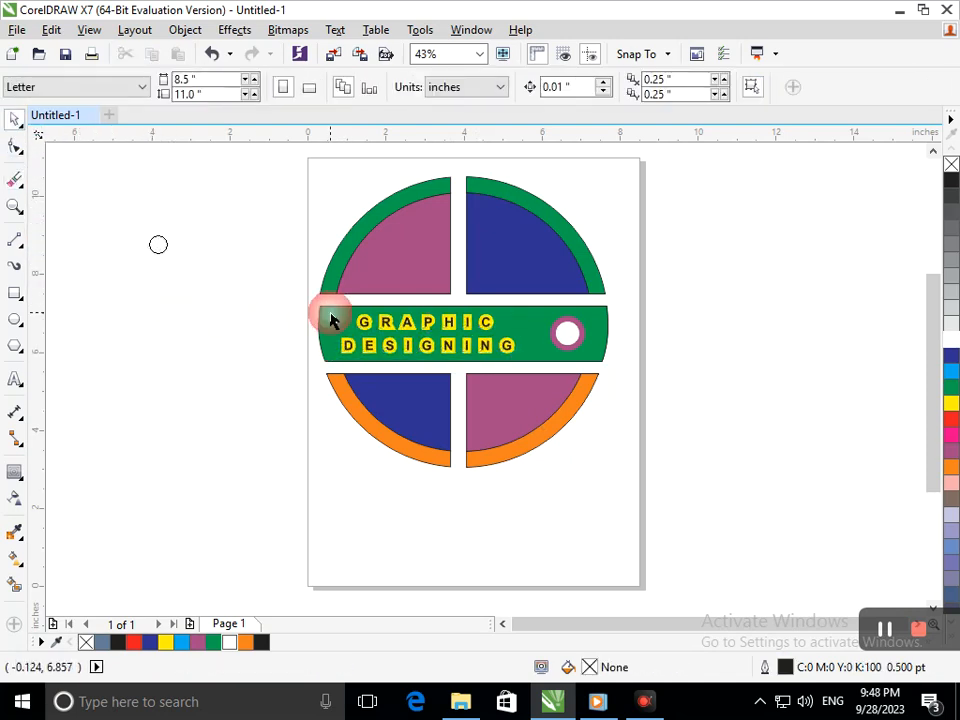
pyautogui.click(397, 277)
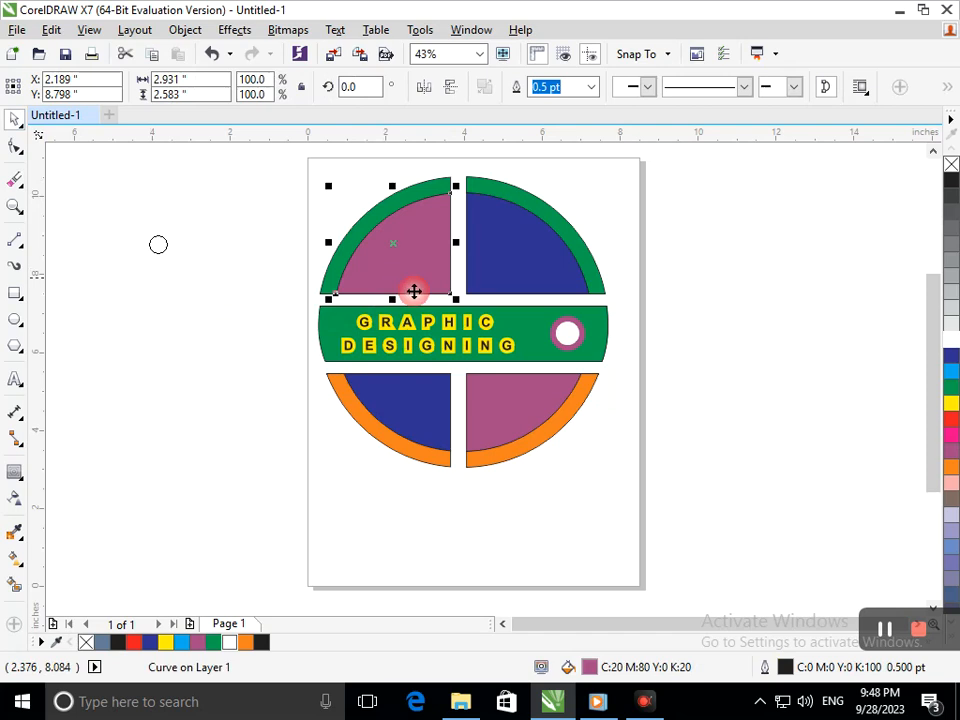
pyautogui.click(161, 244)
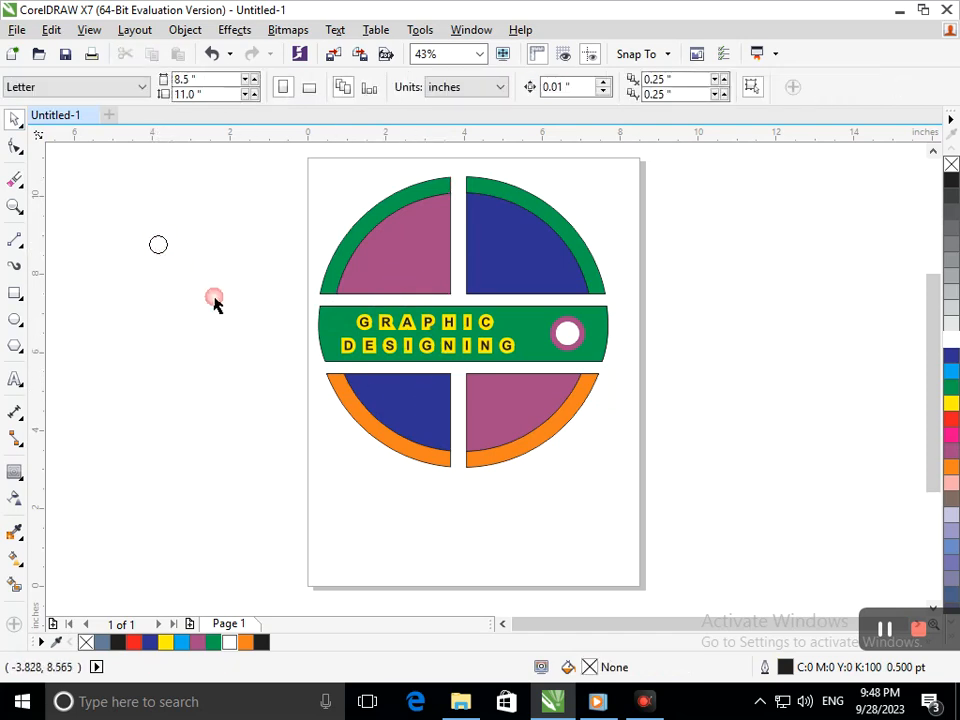
pyautogui.moveTo(384, 259); pyautogui.dragTo(410, 320)
pyautogui.hotkey('ctrl', 'z')
pyautogui.click(170, 244)
# Apply a linear fountain fill from purple to green to the logo's upper-left inner quadrant, running diagonally toward the logo's centre
pyautogui.click(407, 285)
pyautogui.click(22, 566)
pyautogui.click(79, 561)
pyautogui.moveTo(377, 225); pyautogui.dragTo(449, 292)
pyautogui.click(950, 389)
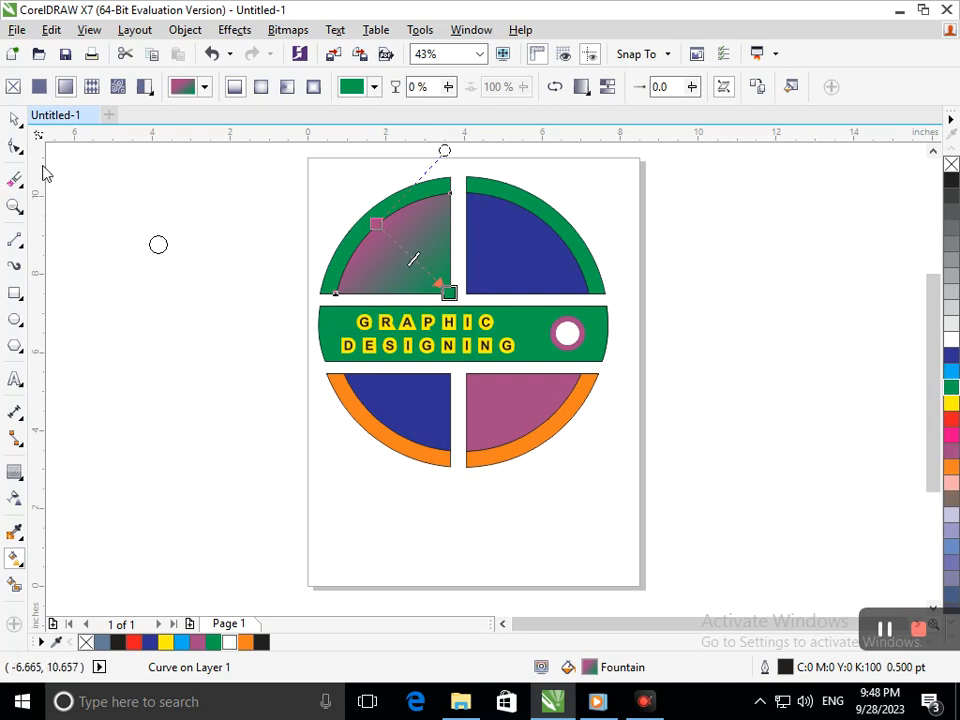
# Copy the upper-left inner quadrant's purple-to-green gradient fill onto the lower-right inner quadrant
pyautogui.click(15, 119)
pyautogui.click(98, 253)
pyautogui.click(537, 418)
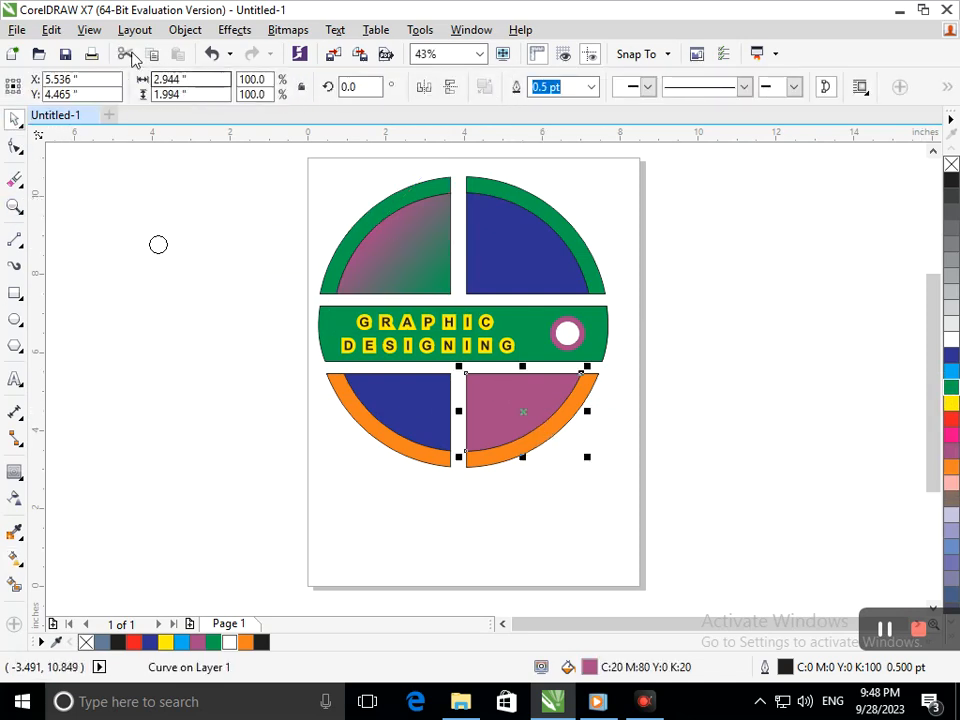
pyautogui.click(51, 29)
pyautogui.click(120, 250)
pyautogui.click(331, 330)
pyautogui.press('Return')
pyautogui.click(415, 272)
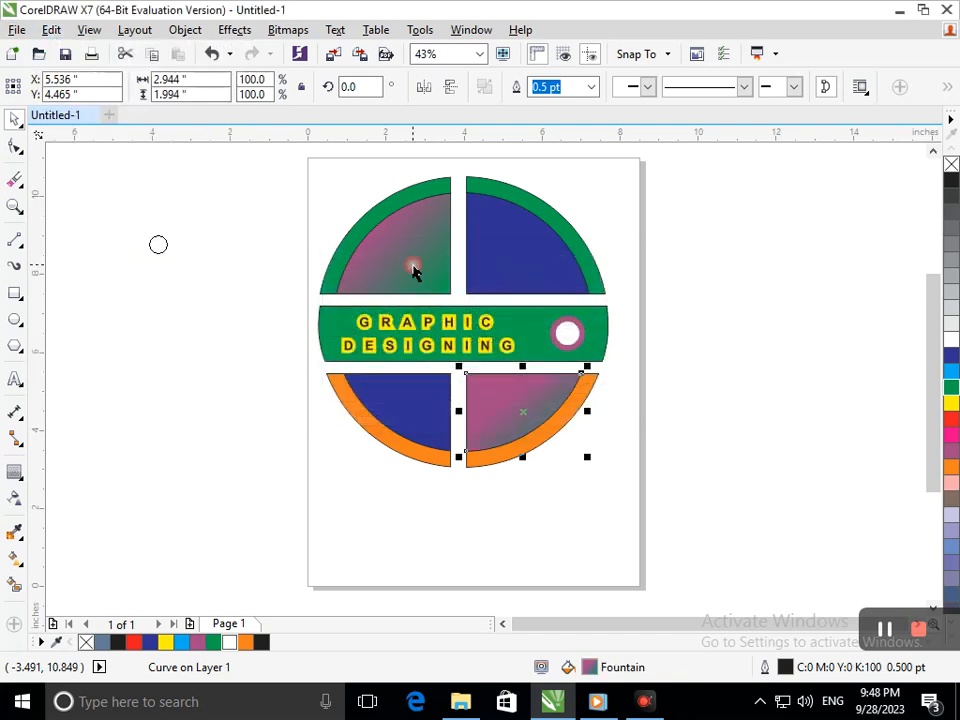
pyautogui.click(255, 422)
# Apply a linear fountain fill from blue to yellow to the upper-right inner quadrant, running diagonally toward the logo's centre
pyautogui.click(518, 280)
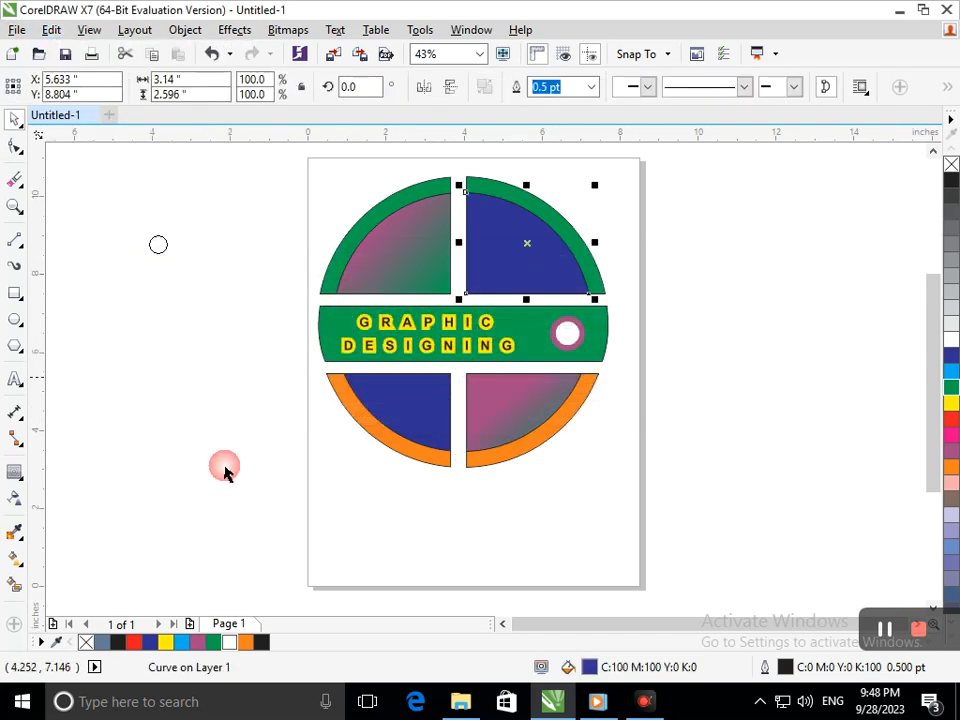
pyautogui.click(24, 570)
pyautogui.click(103, 561)
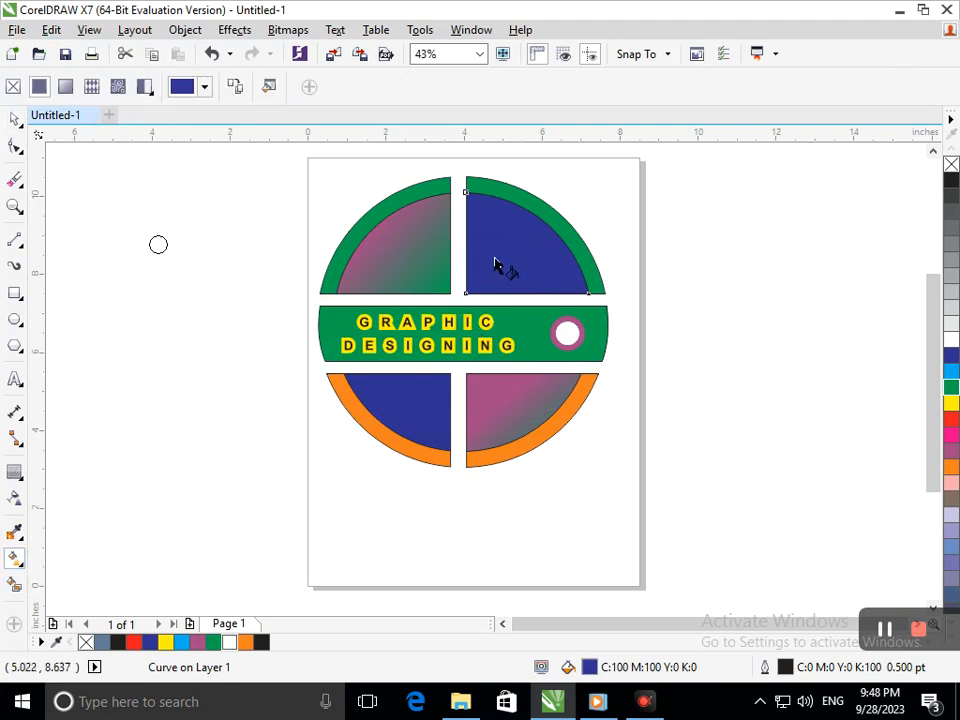
pyautogui.moveTo(548, 228); pyautogui.dragTo(471, 292)
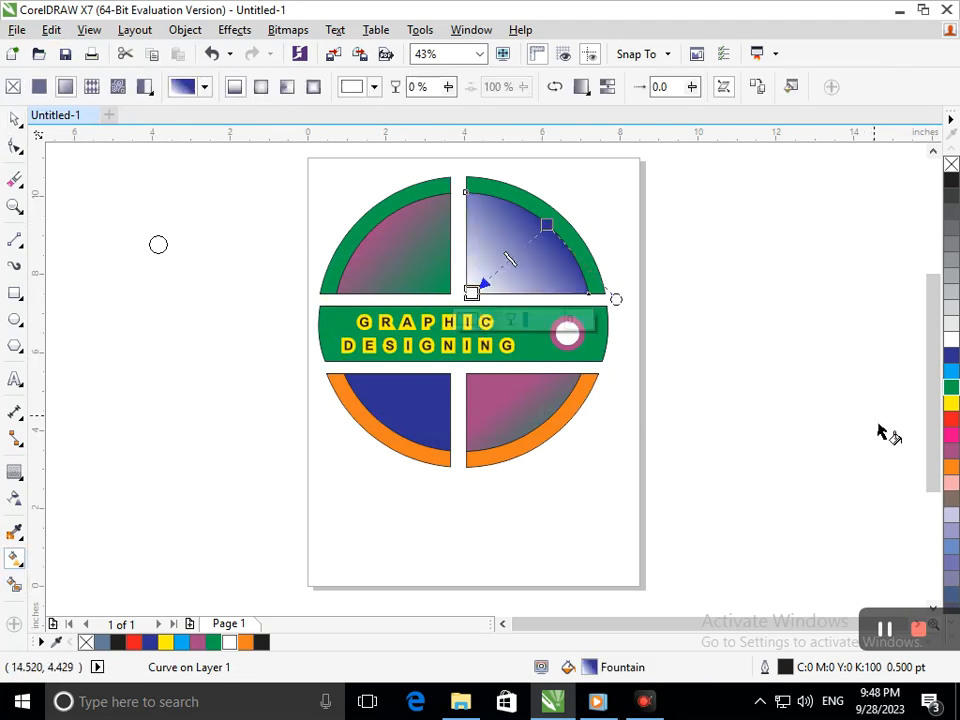
pyautogui.click(951, 451)
pyautogui.click(951, 402)
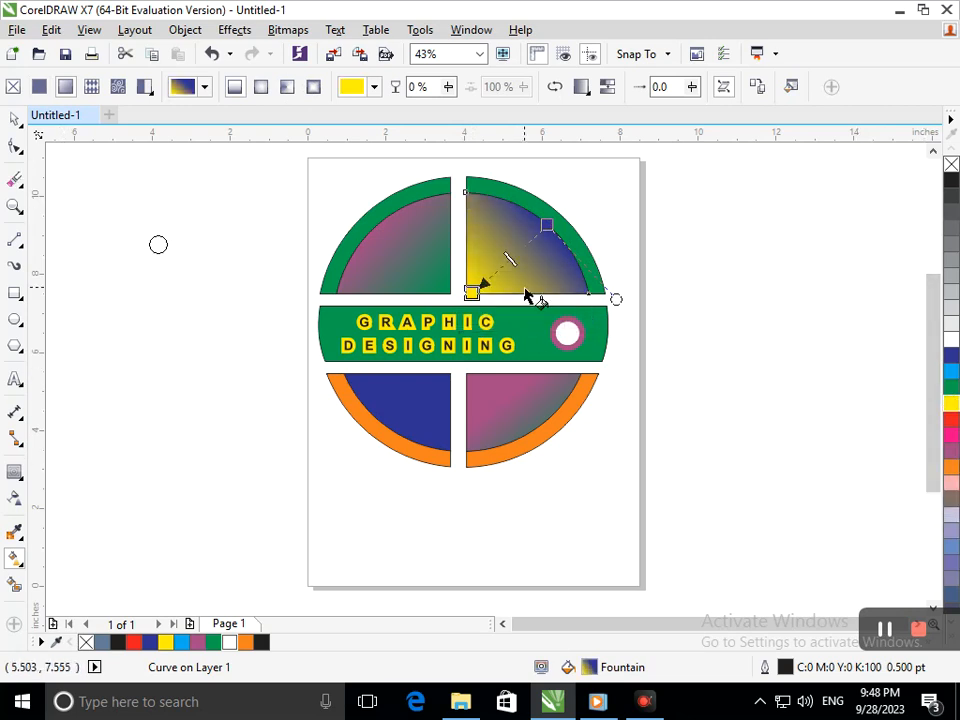
# Recolour the upper-right quadrant's gradient to brown at the outer end and blue at the inner end, adjusting its inner end point
pyautogui.click(950, 356)
pyautogui.click(547, 225)
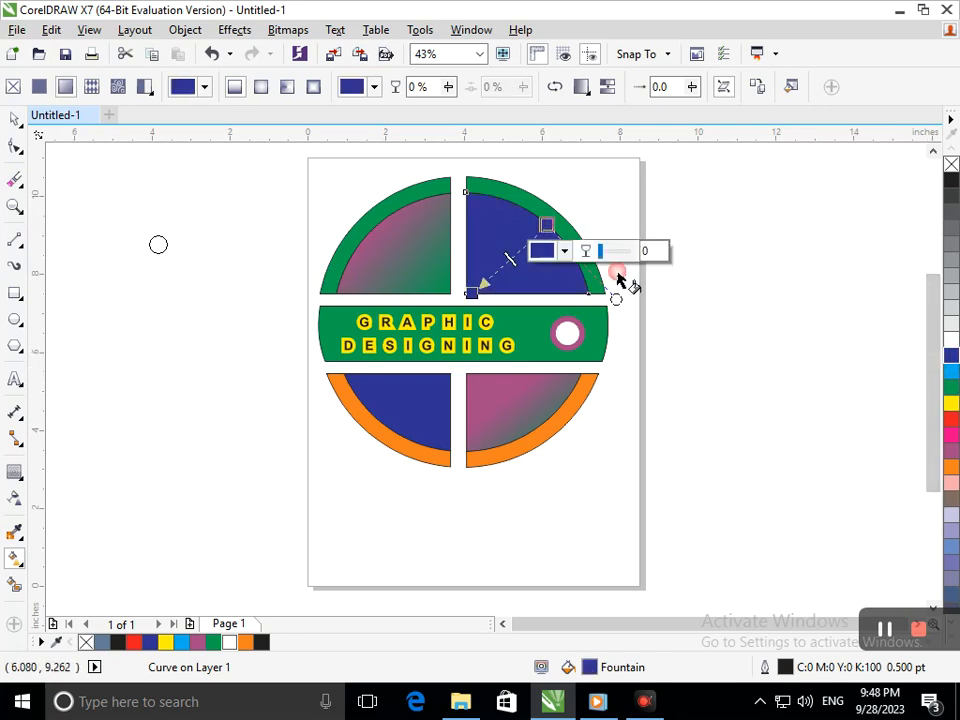
pyautogui.click(950, 498)
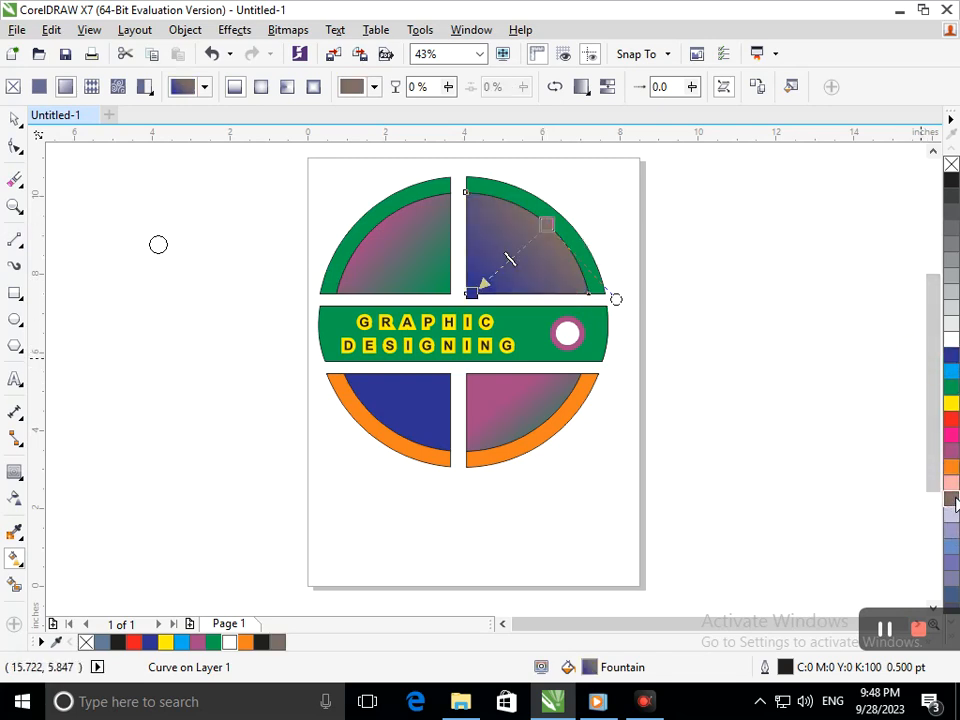
pyautogui.click(471, 292)
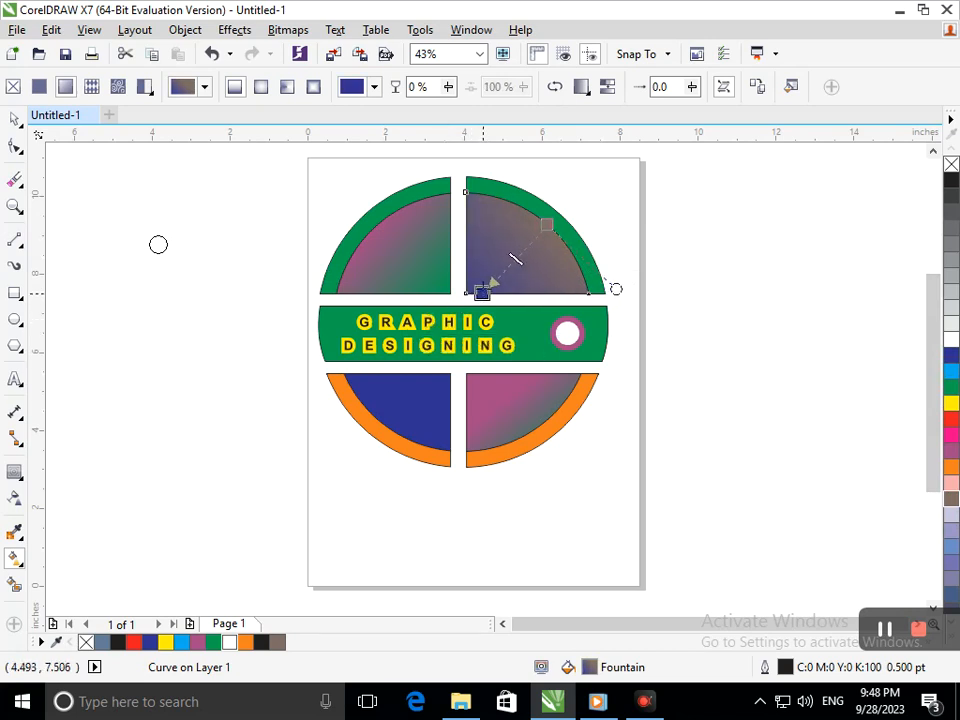
pyautogui.click(540, 227)
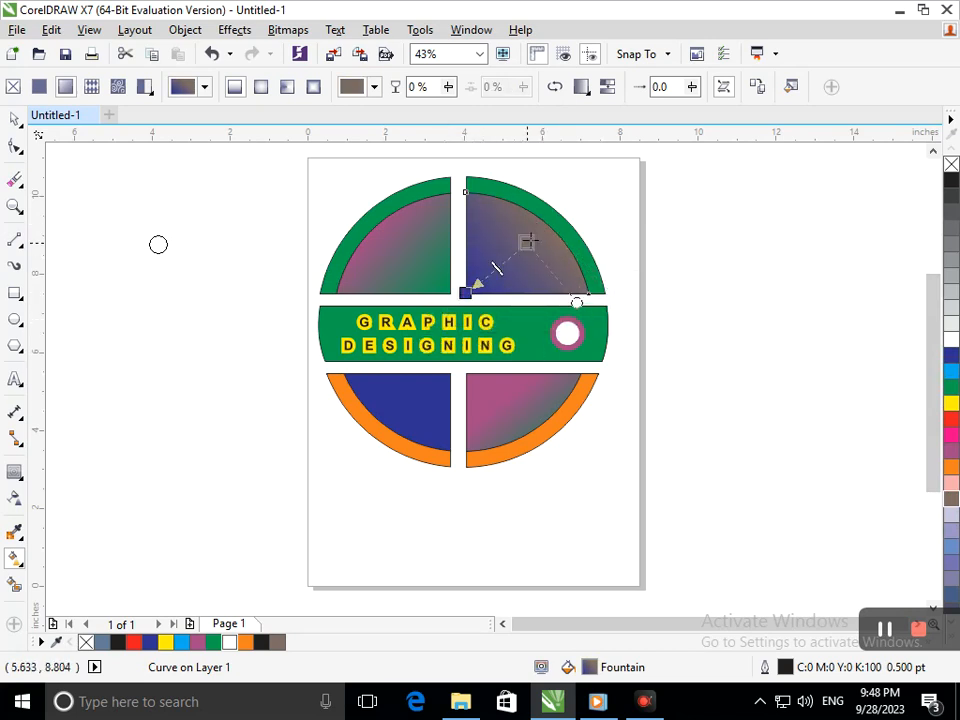
# Add a grey intermediate colour between brown and blue in the upper-right quadrant's gradient
pyautogui.click(951, 403)
pyautogui.click(950, 368)
pyautogui.click(951, 330)
pyautogui.click(950, 268)
pyautogui.click(950, 247)
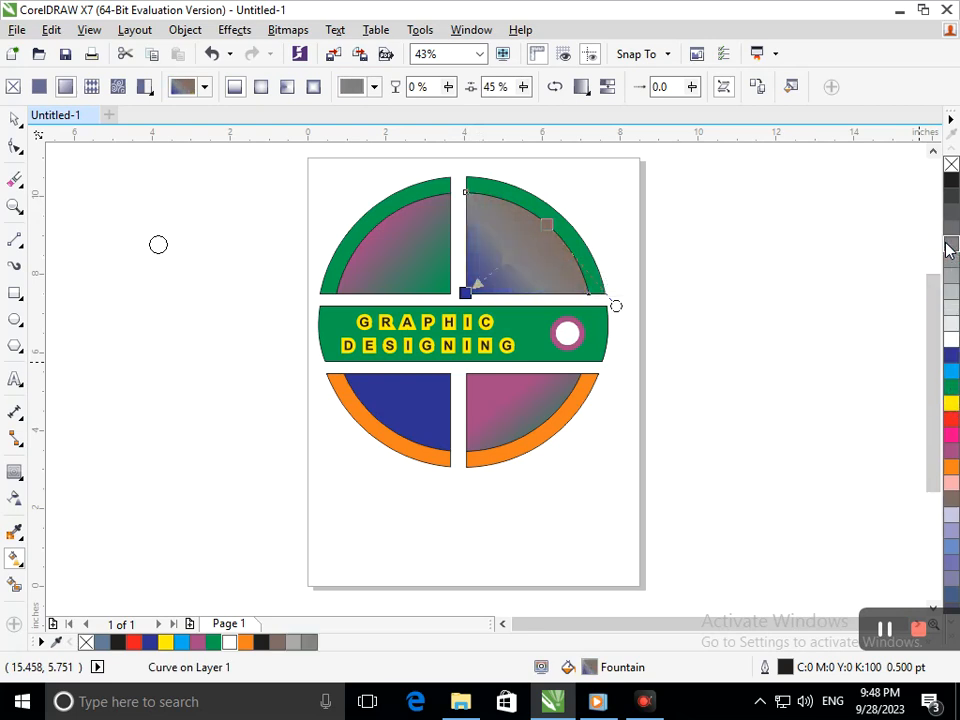
pyautogui.click(15, 120)
pyautogui.click(167, 292)
# Copy the upper-right inner quadrant's brown-grey-blue gradient fill onto the lower-left inner quadrant
pyautogui.click(418, 416)
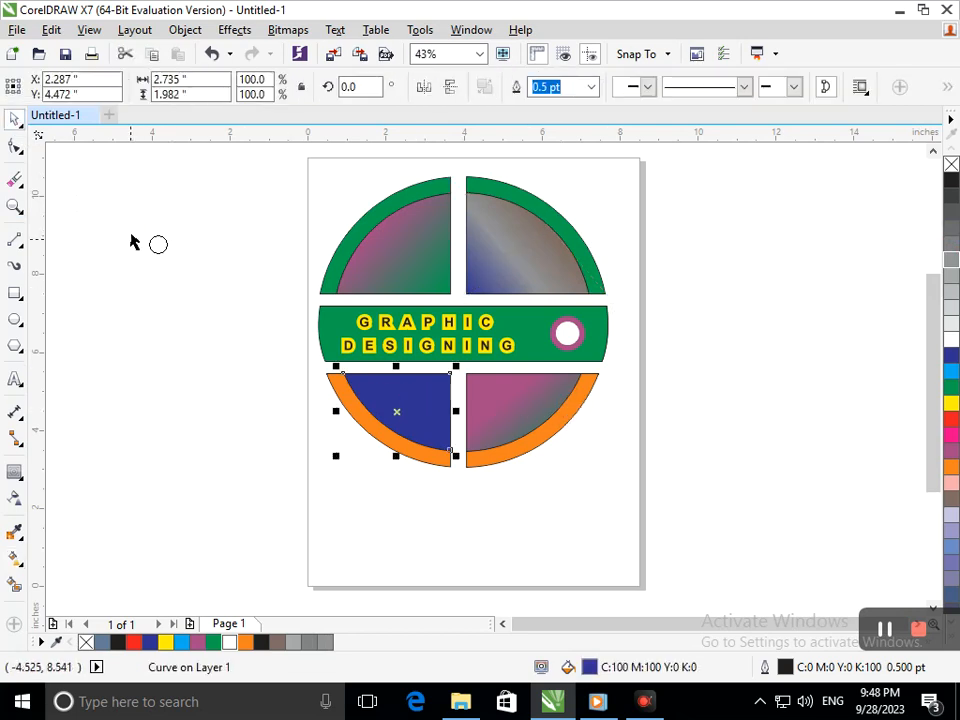
pyautogui.click(51, 29)
pyautogui.press('Escape')
pyautogui.hotkey('ctrl', 'shift', 'a')
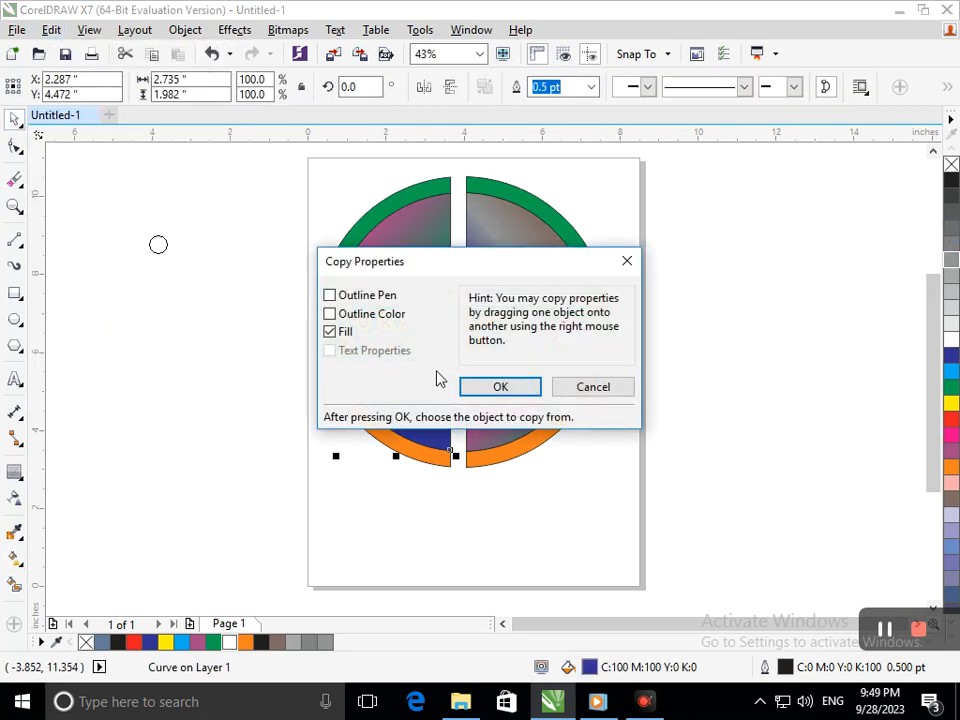
pyautogui.click(499, 386)
pyautogui.click(505, 268)
pyautogui.click(613, 360)
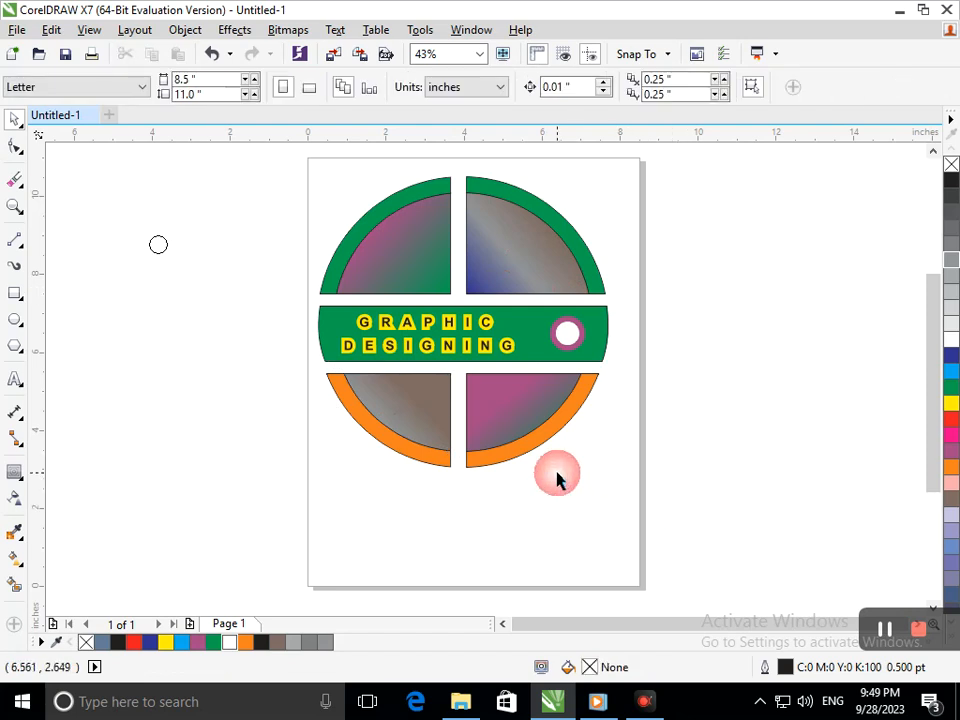
# Fill both lower outer ring segments with green
pyautogui.click(520, 437)
pyautogui.click(948, 388)
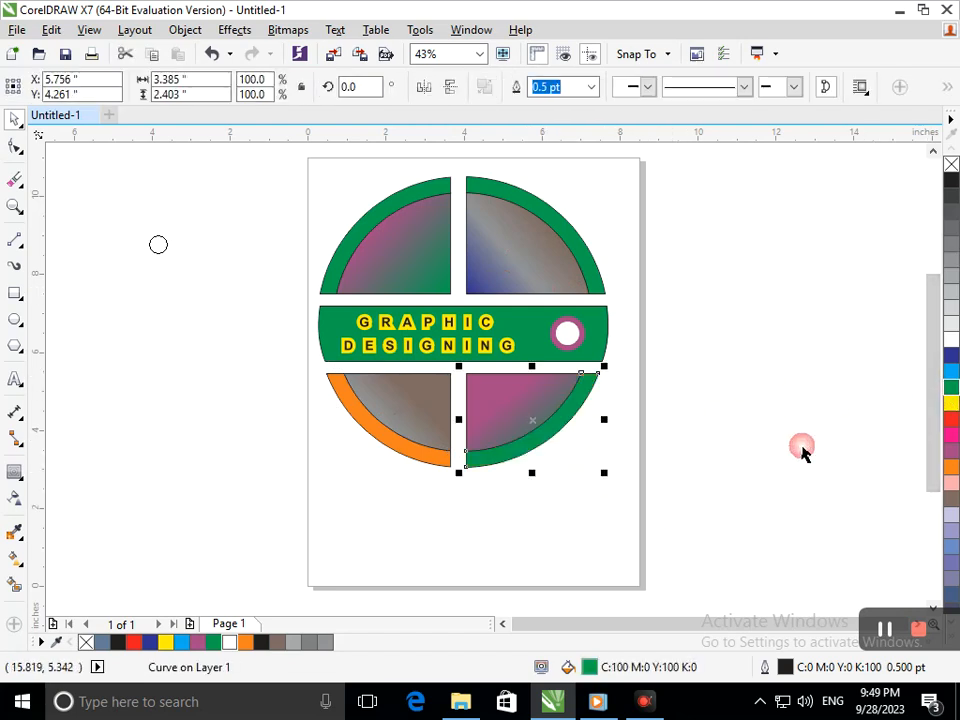
pyautogui.click(801, 450)
pyautogui.click(420, 465)
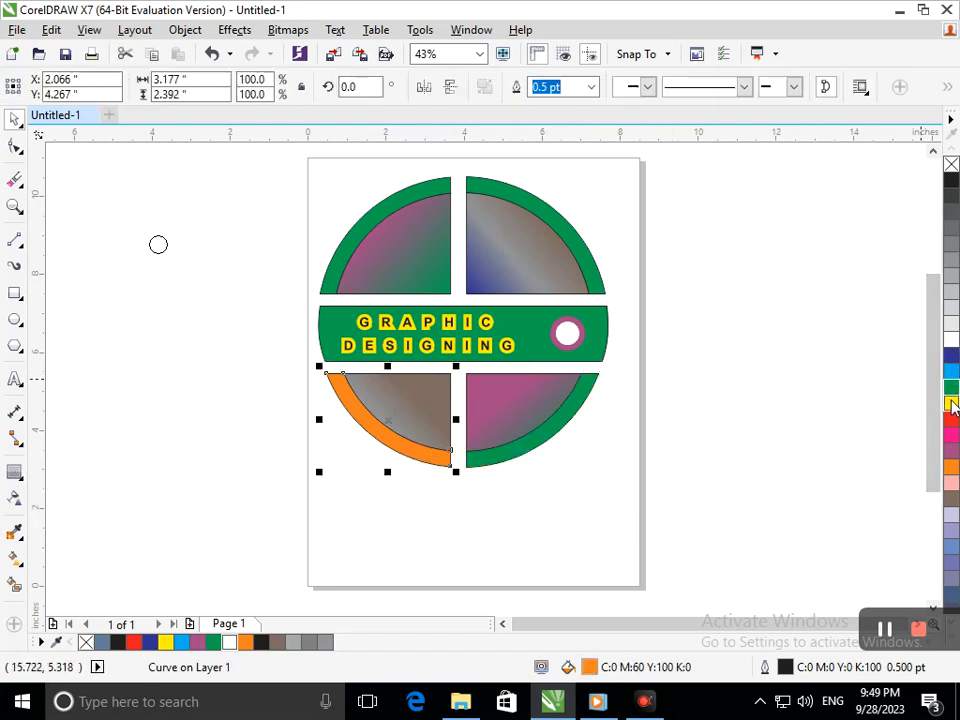
pyautogui.click(948, 388)
pyautogui.click(617, 511)
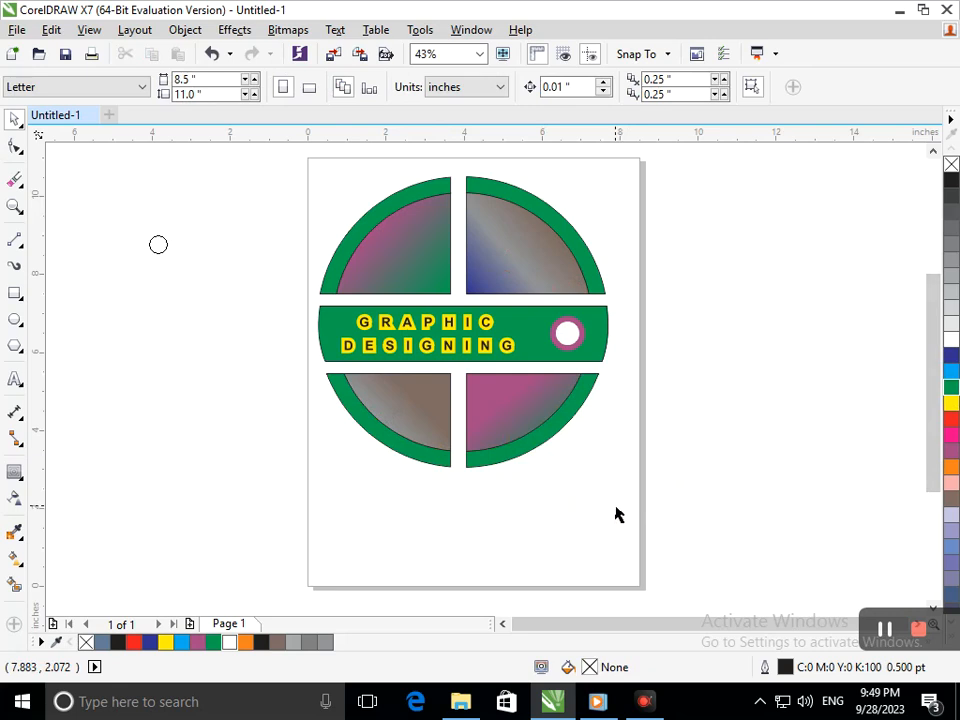
# Give the GRAPHIC DESIGNING text on the banner a white fill and a black outline
pyautogui.click(452, 355)
pyautogui.click(683, 88)
pyautogui.click(684, 89)
pyautogui.click(657, 446)
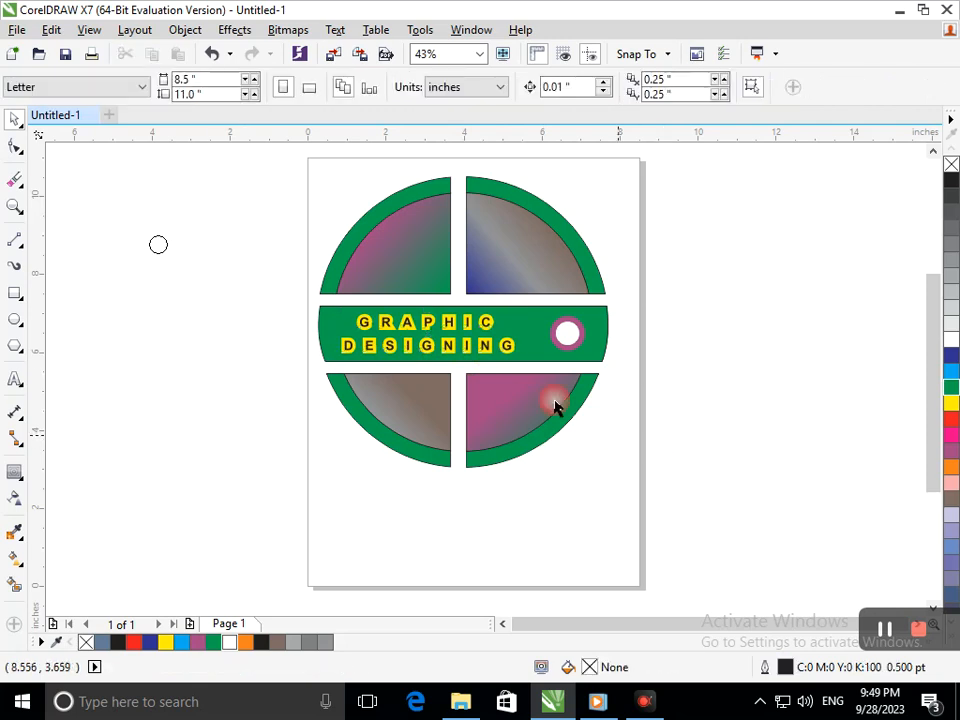
pyautogui.click(452, 350)
pyautogui.rightClick(950, 342)
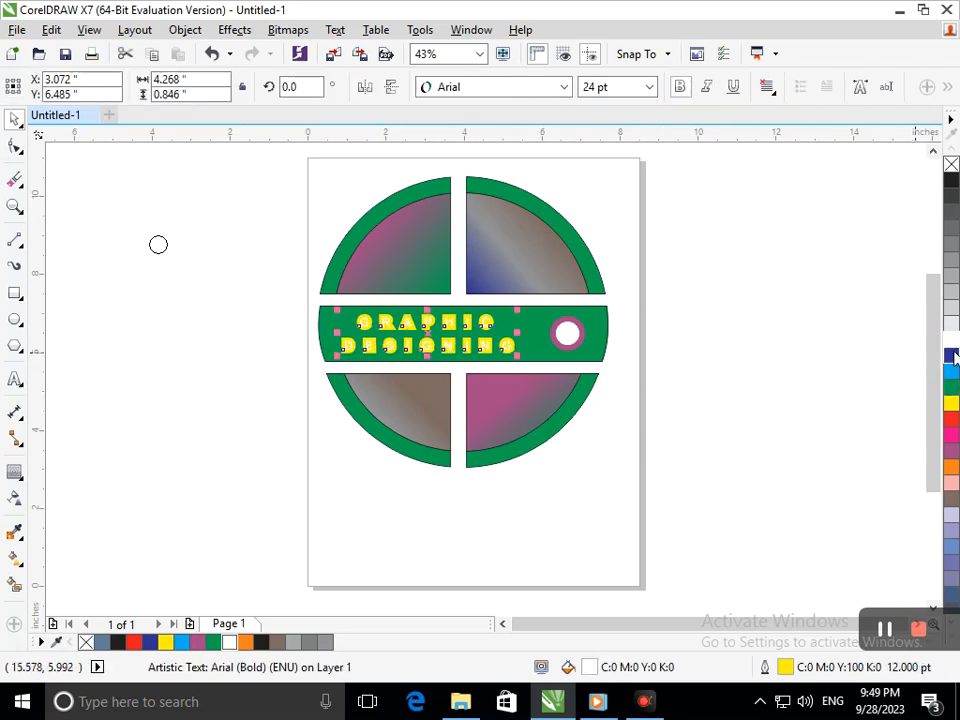
pyautogui.click(651, 592)
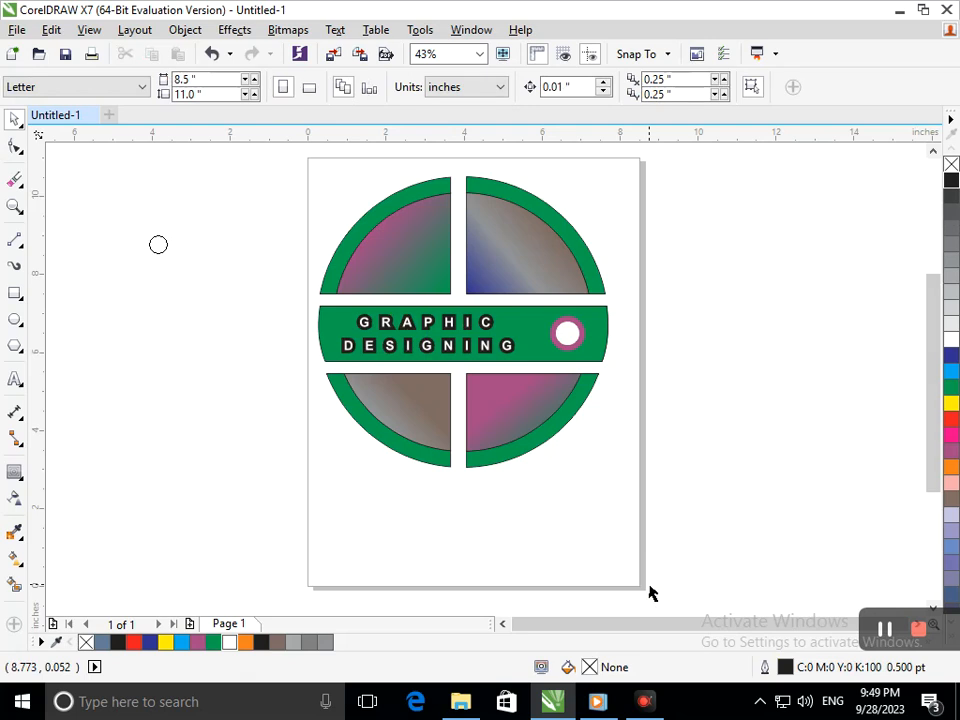
# Fill the lower-right and upper-left outer ring segments with black
pyautogui.click(602, 428)
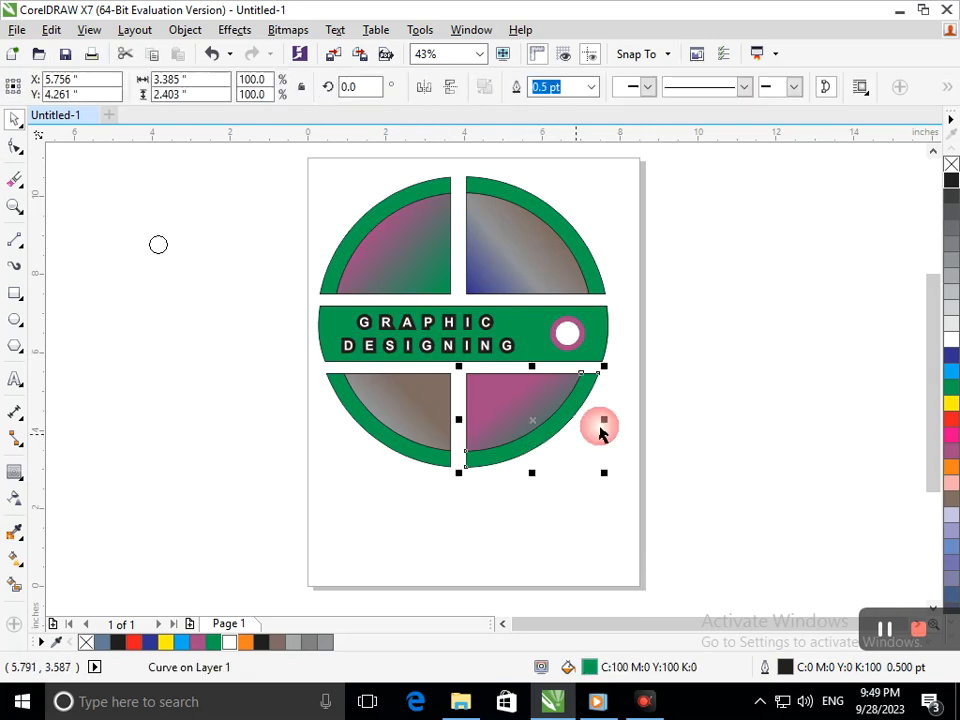
pyautogui.click(951, 180)
pyautogui.click(829, 309)
pyautogui.click(364, 221)
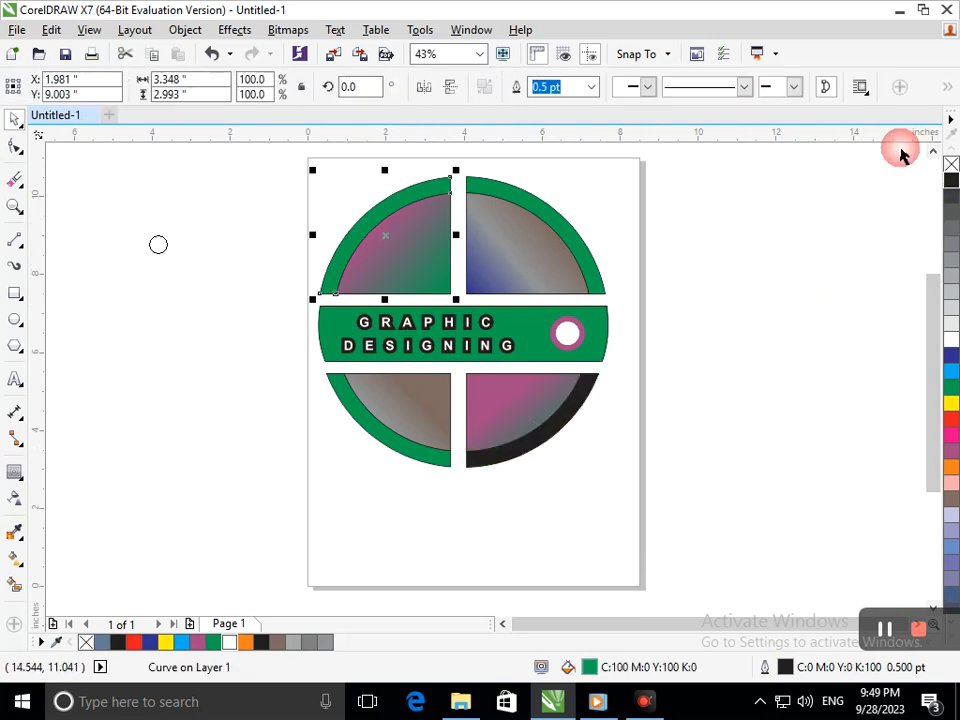
pyautogui.click(951, 180)
pyautogui.click(778, 316)
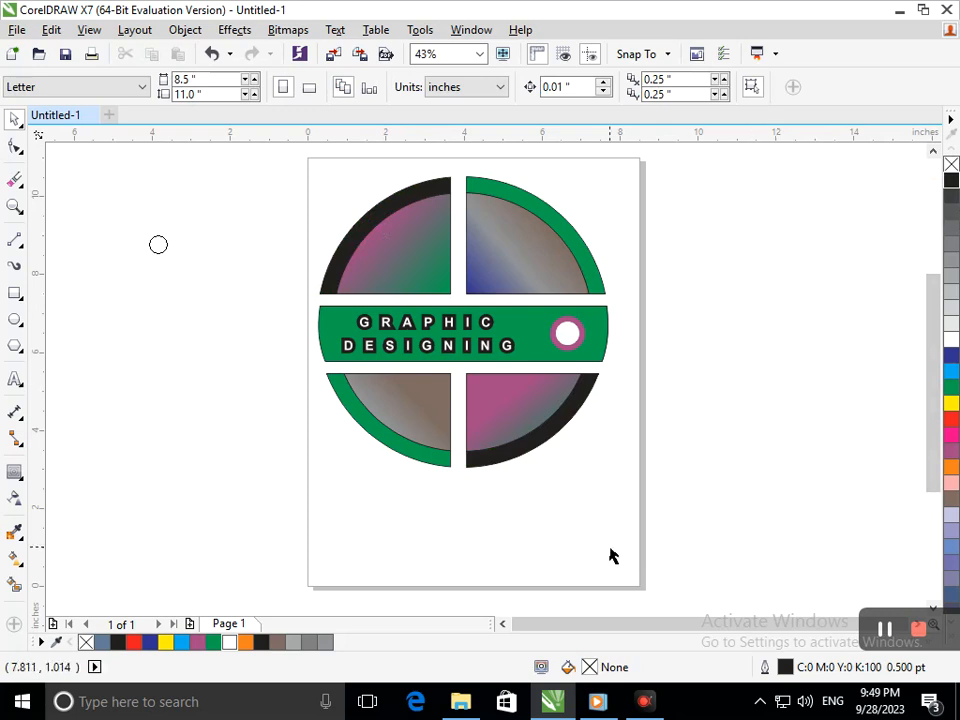
# Enlarge the GRAPHIC DESIGNING text to about 29.2 pt and nudge it into place within the banner
pyautogui.click(485, 360)
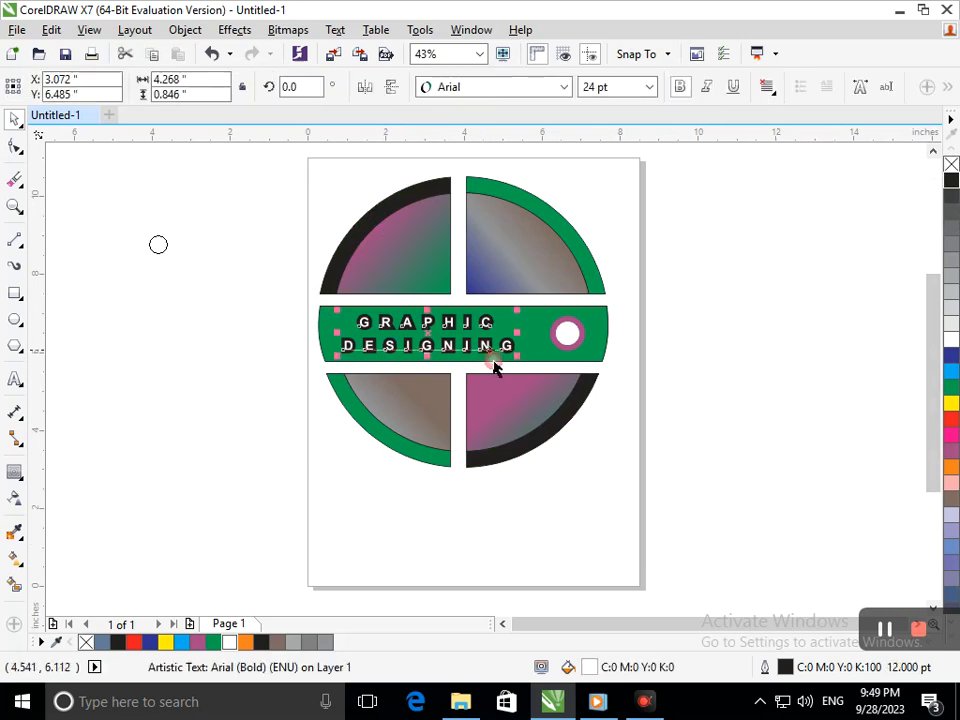
pyautogui.moveTo(519, 371); pyautogui.dragTo(534, 369)
pyautogui.moveTo(468, 360); pyautogui.dragTo(481, 354)
pyautogui.press('Up')
pyautogui.press('Up')
pyautogui.press('Up')
pyautogui.press('Up')
pyautogui.press('Right')
pyautogui.press('Right')
pyautogui.press('Right')
pyautogui.press('Right')
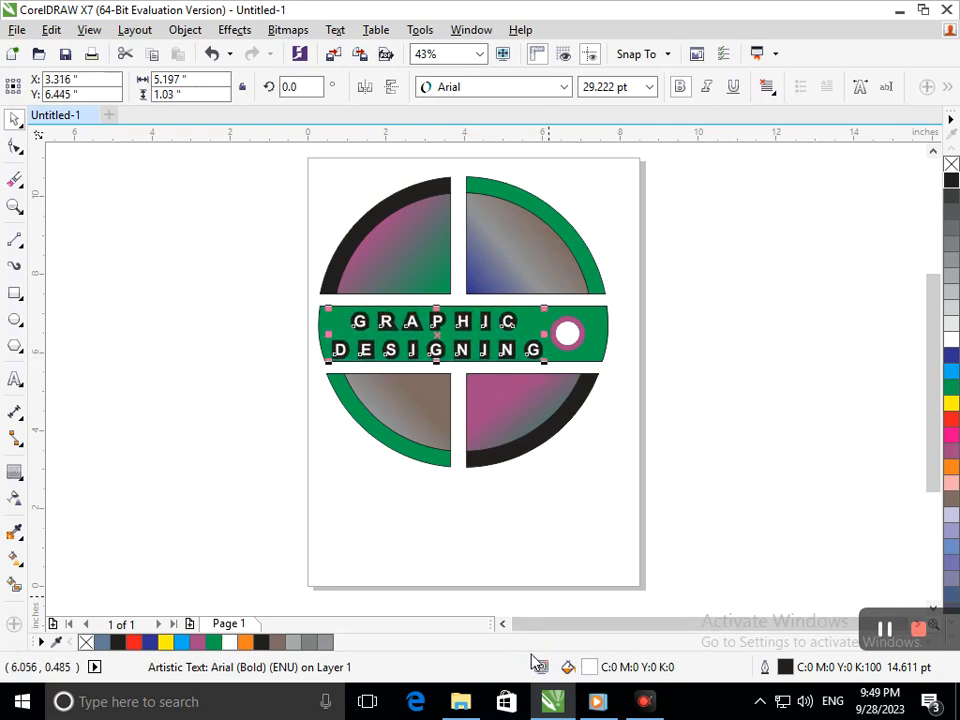
pyautogui.click(515, 576)
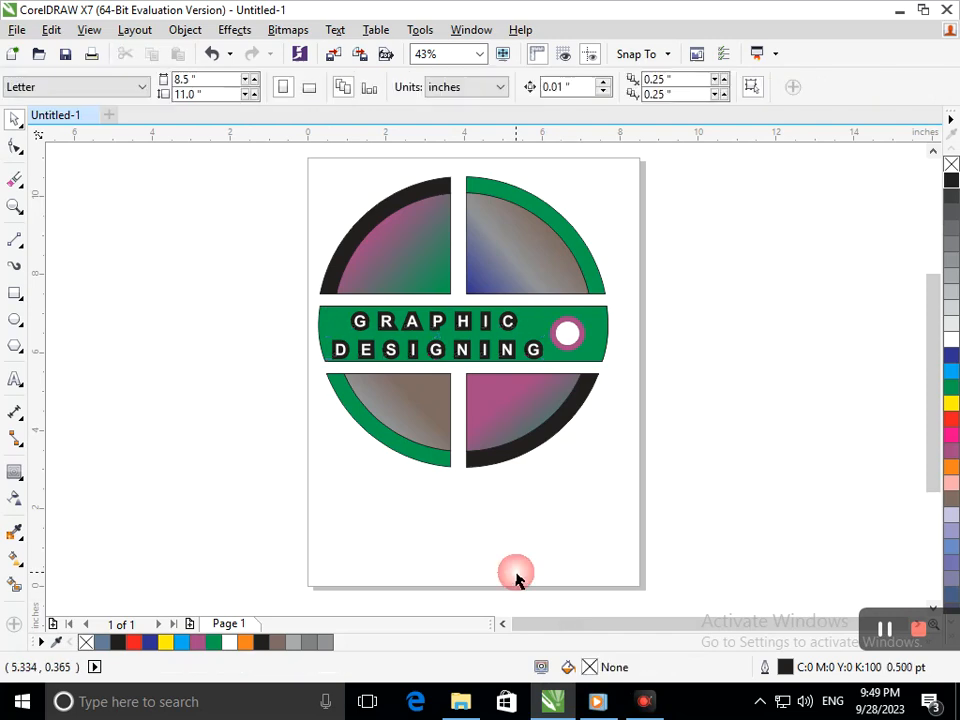
# Slightly reduce the line spacing between GRAPHIC and DESIGNING with the Shape tool
pyautogui.click(416, 352)
pyautogui.click(15, 148)
pyautogui.moveTo(328, 362); pyautogui.dragTo(333, 352)
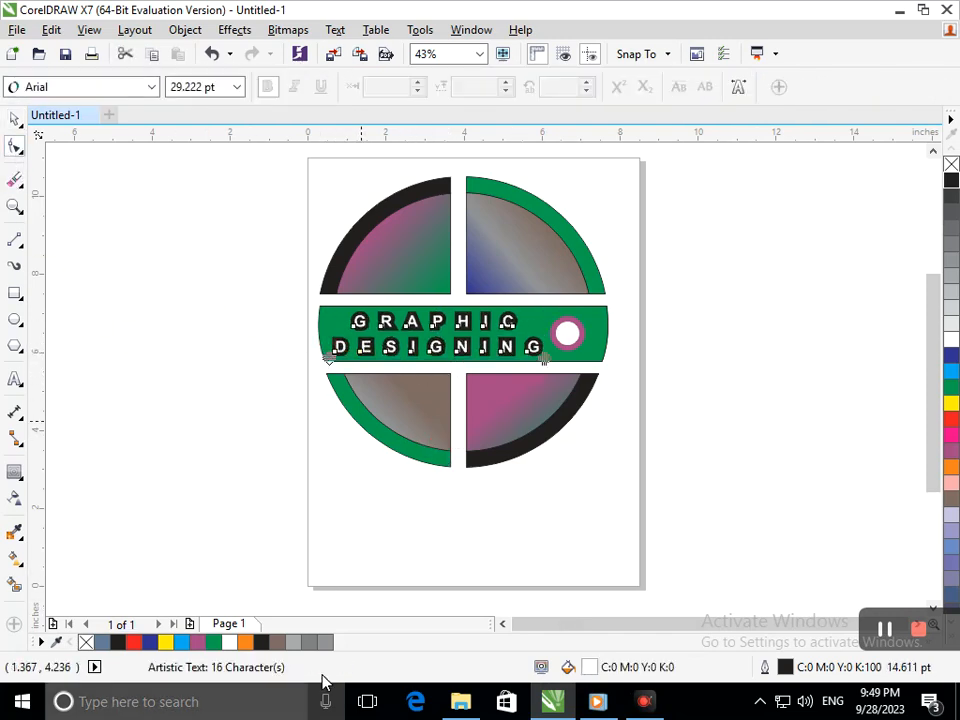
pyautogui.click(10, 118)
# Try a red fill on the upper-right outer ring segment and undo it
pyautogui.click(598, 261)
pyautogui.click(591, 262)
pyautogui.click(951, 419)
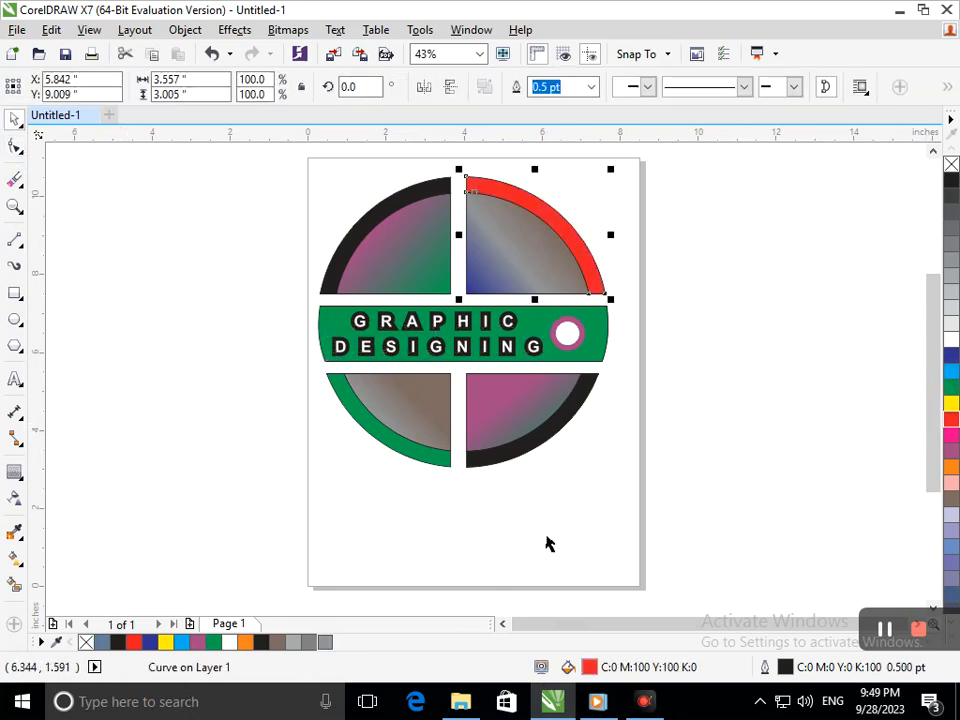
pyautogui.hotkey('ctrl', 'z')
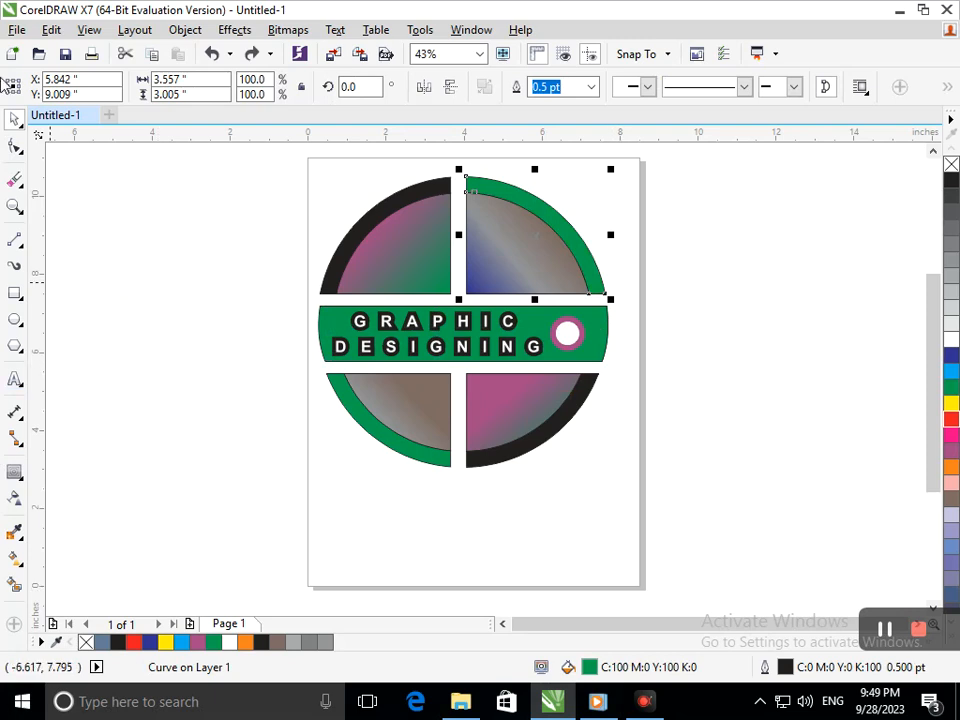
# Fill the lower-right and upper-left outer ring segments with dark blue
pyautogui.click(544, 446)
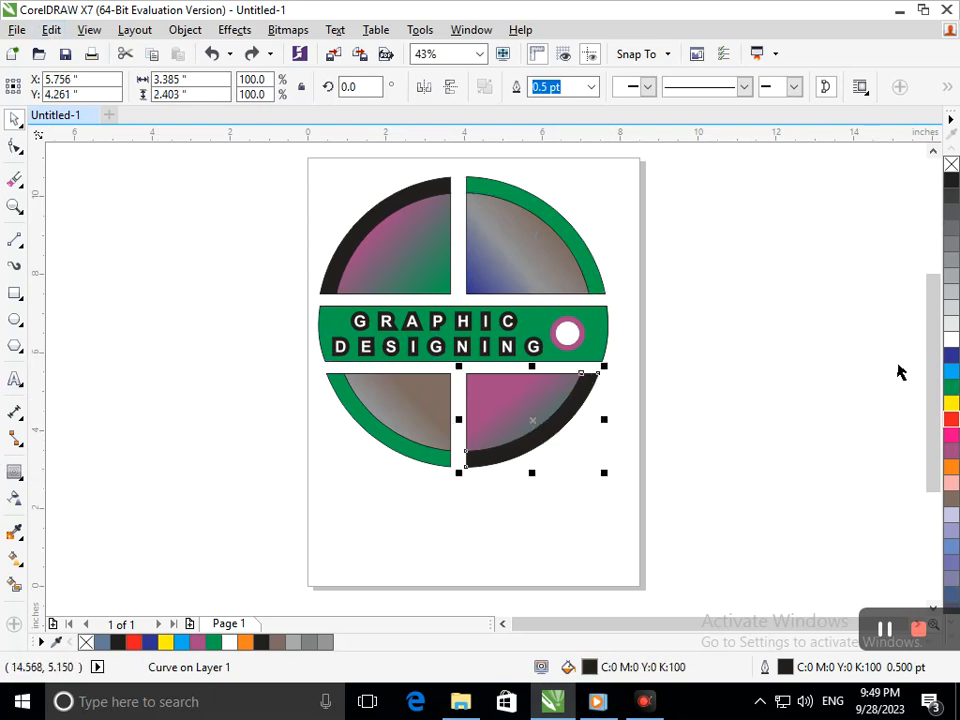
pyautogui.click(951, 355)
pyautogui.click(372, 225)
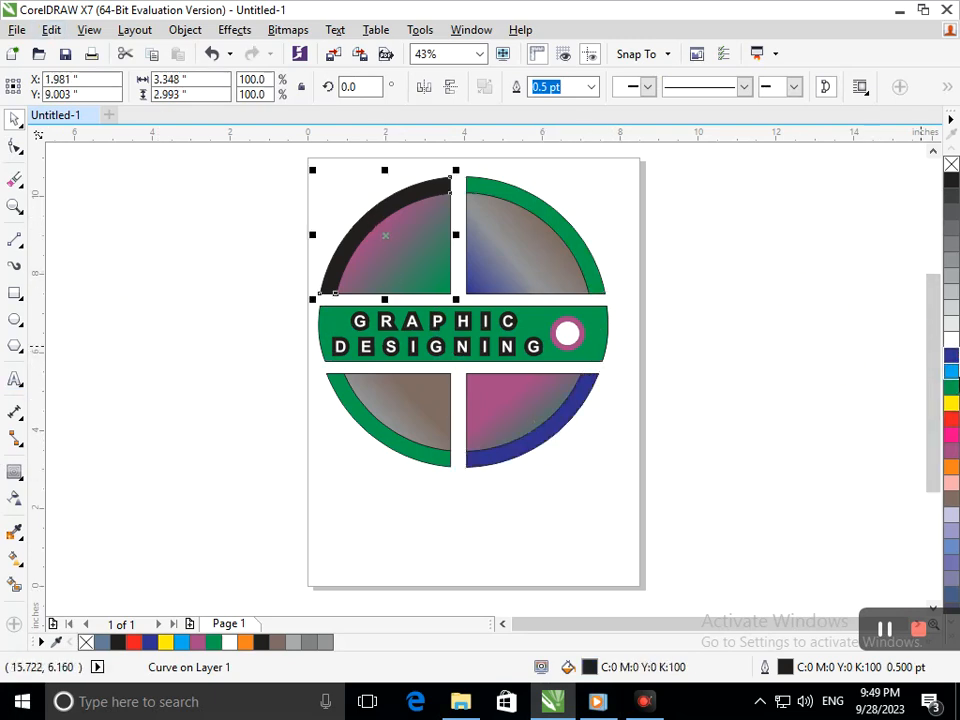
pyautogui.click(952, 360)
pyautogui.click(636, 466)
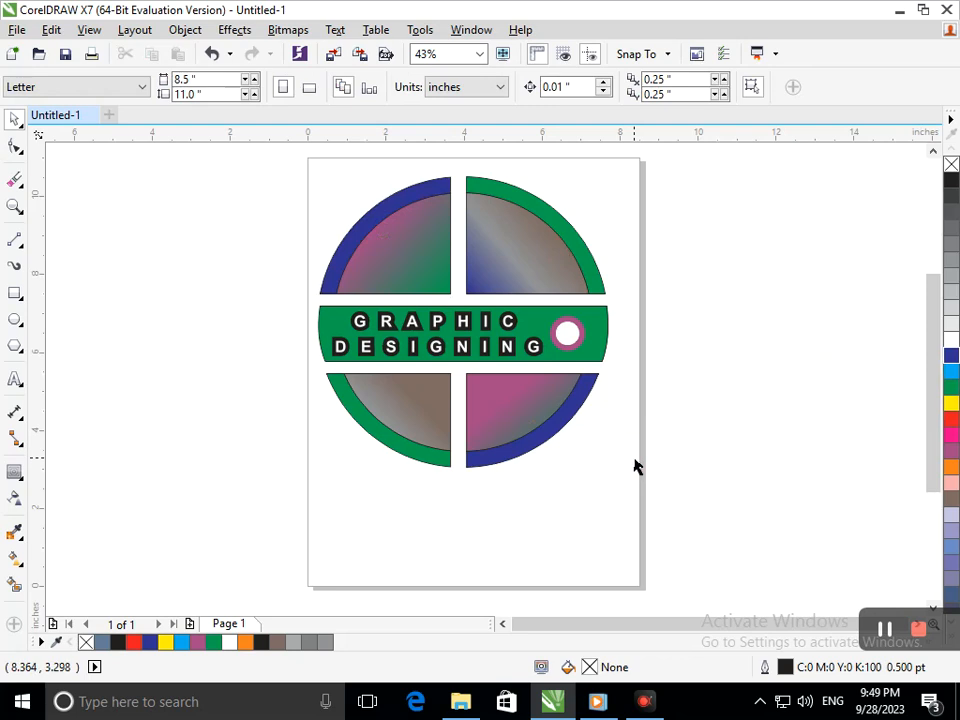
# Give the small white inner circle in the banner a vertical gradient fill from white at its upper edge to green at its lower edge
pyautogui.click(569, 337)
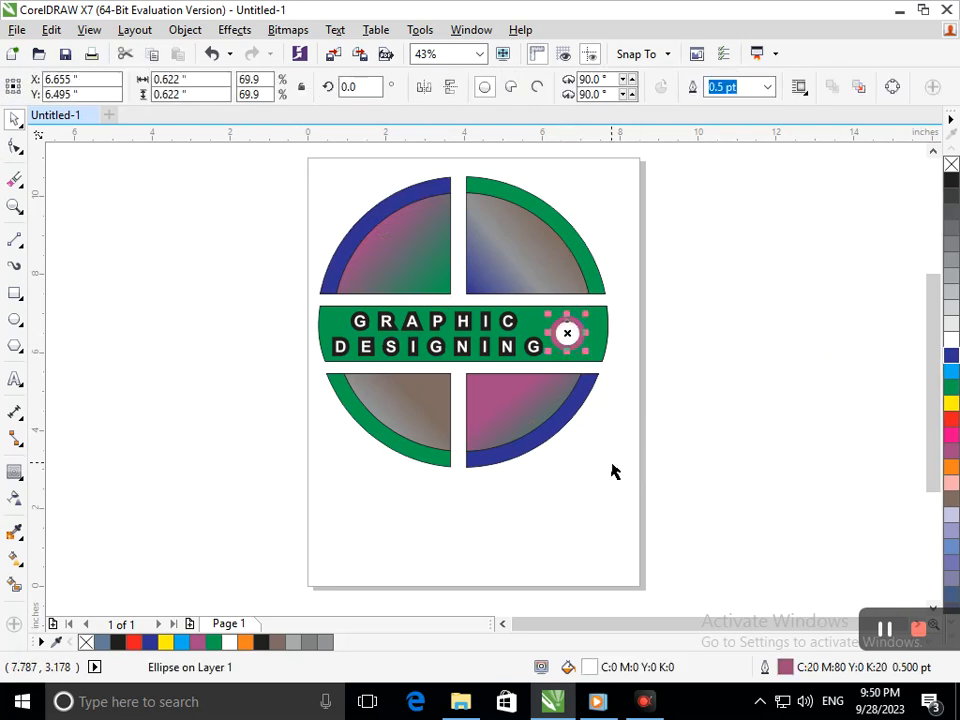
pyautogui.click(16, 560)
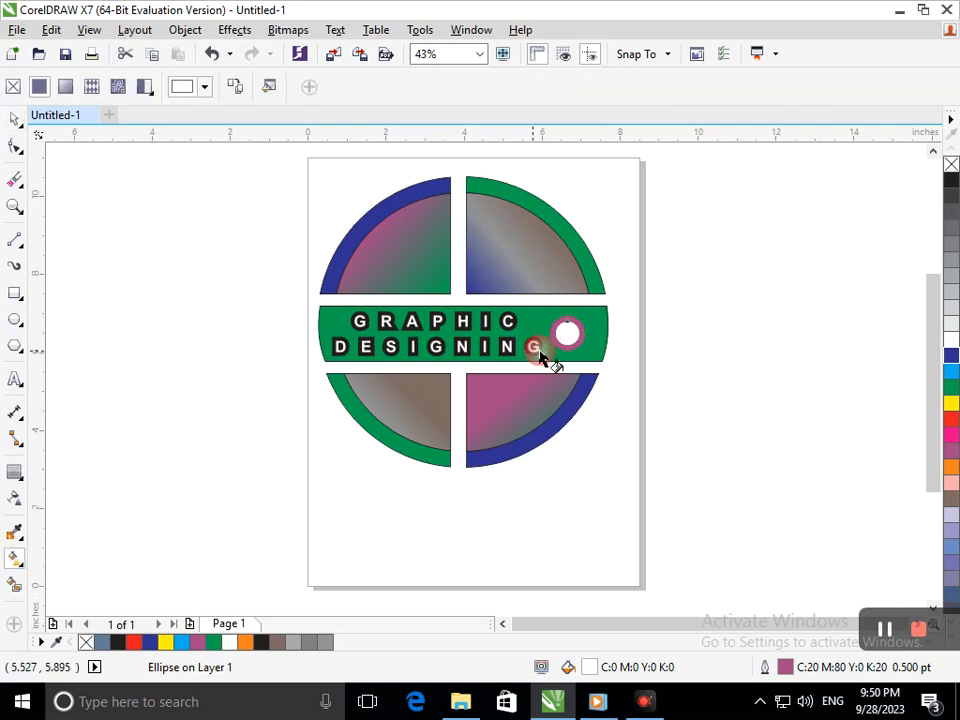
pyautogui.scroll(4, 563, 368)
pyautogui.moveTo(528, 310); pyautogui.dragTo(527, 408)
pyautogui.moveTo(555, 334); pyautogui.dragTo(558, 401)
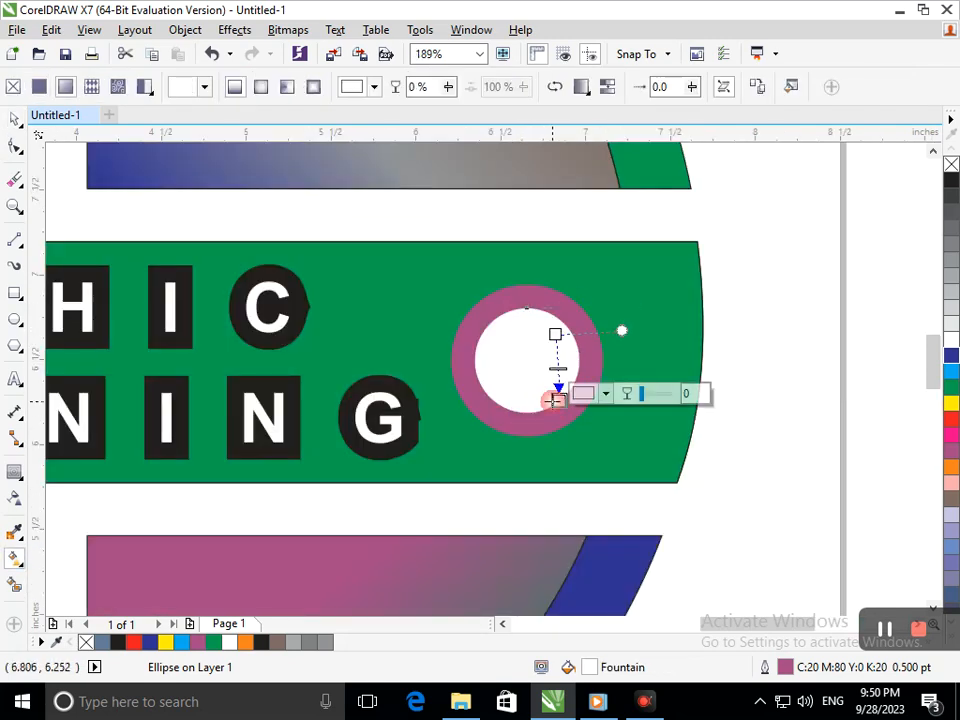
pyautogui.moveTo(557, 334); pyautogui.dragTo(527, 307)
pyautogui.moveTo(559, 404); pyautogui.dragTo(527, 408)
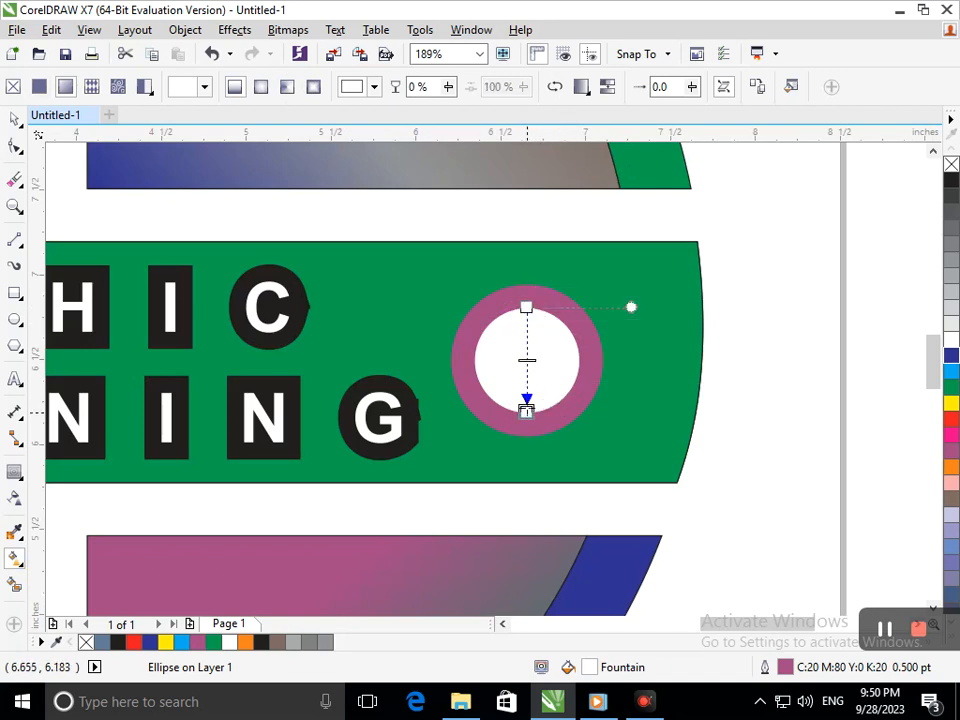
pyautogui.click(950, 387)
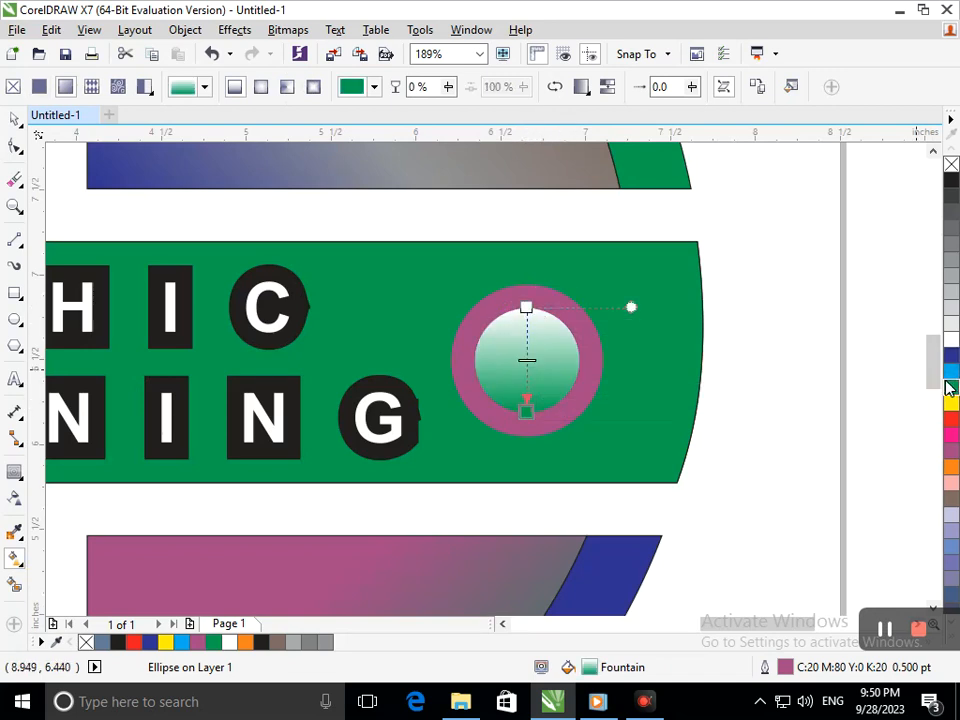
pyautogui.hotkey('shift', 'F4')
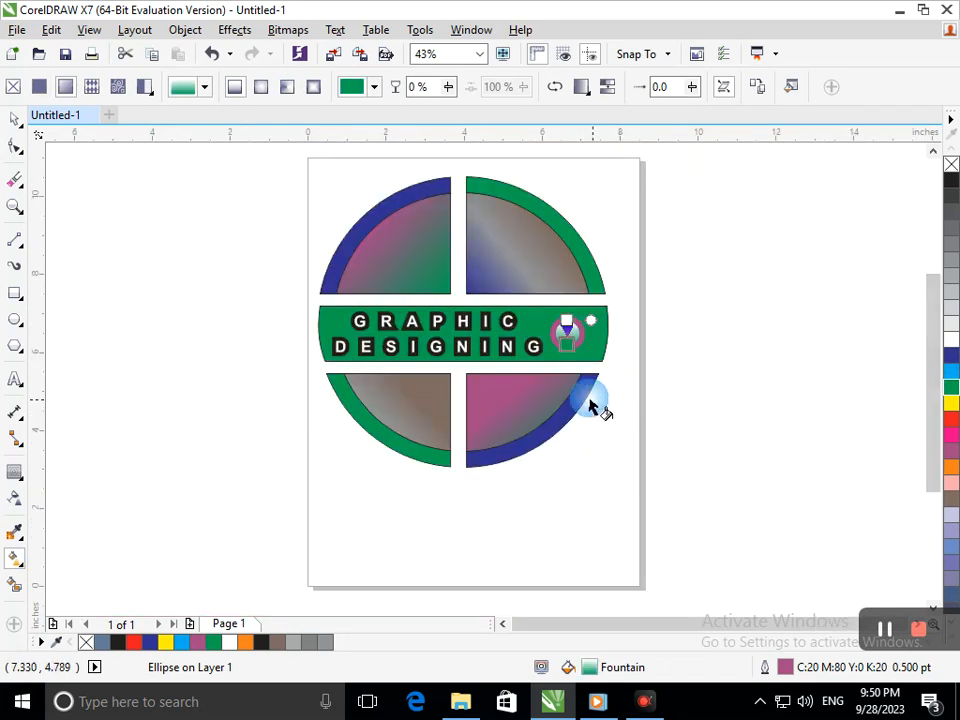
pyautogui.click(15, 120)
pyautogui.click(281, 318)
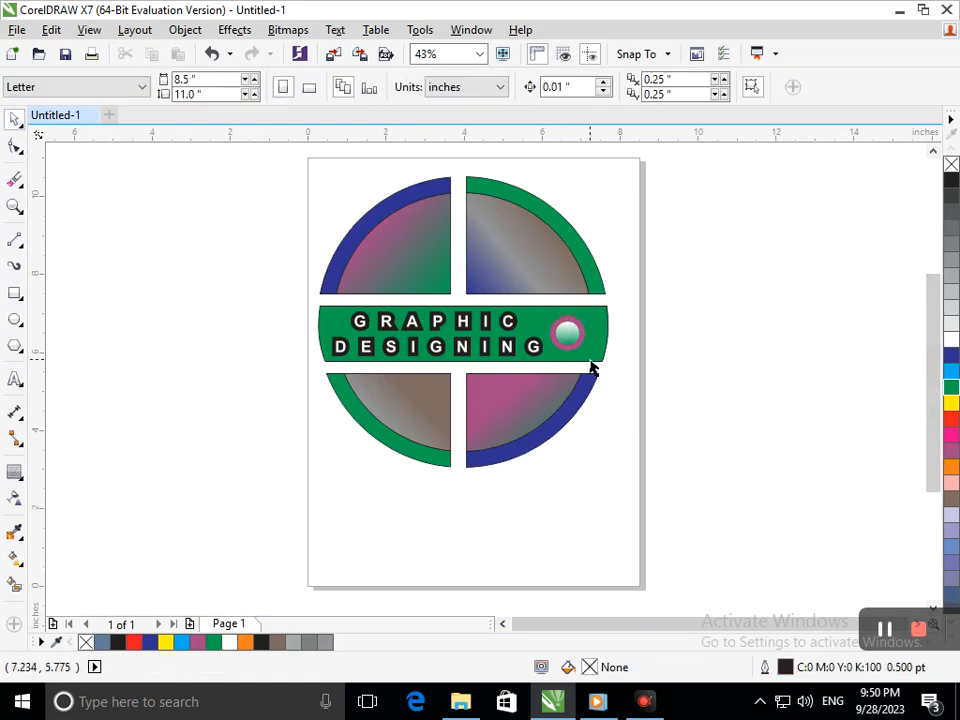
# Try moving the inner circle's gradient start above the circle with the Interactive Fill tool, and undo the change
pyautogui.click(568, 340)
pyautogui.scroll(3, 590, 320)
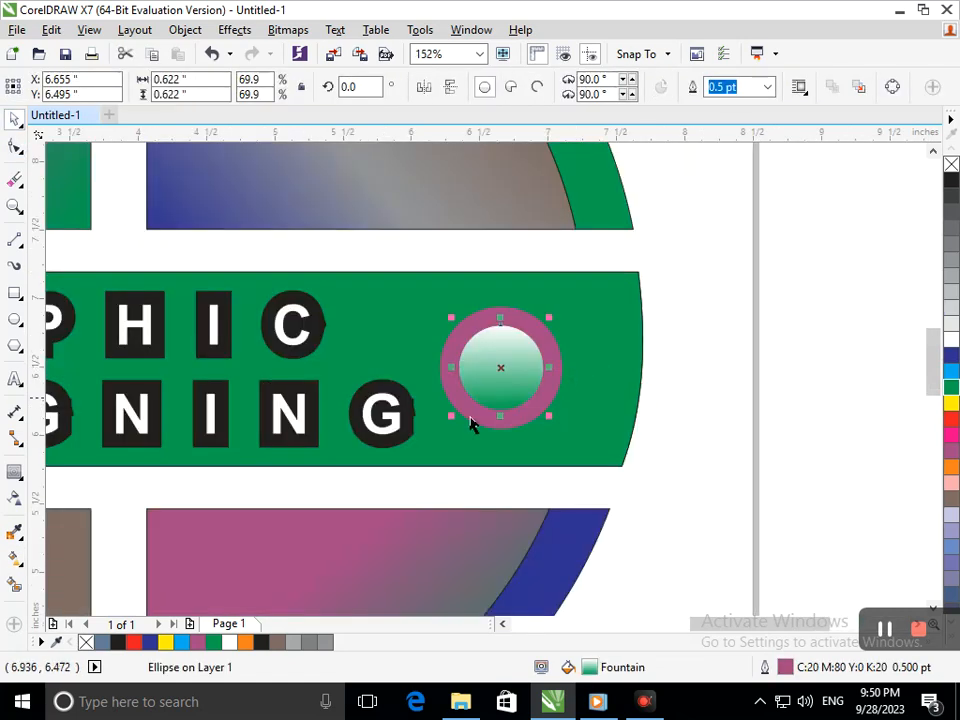
pyautogui.click(25, 578)
pyautogui.click(62, 556)
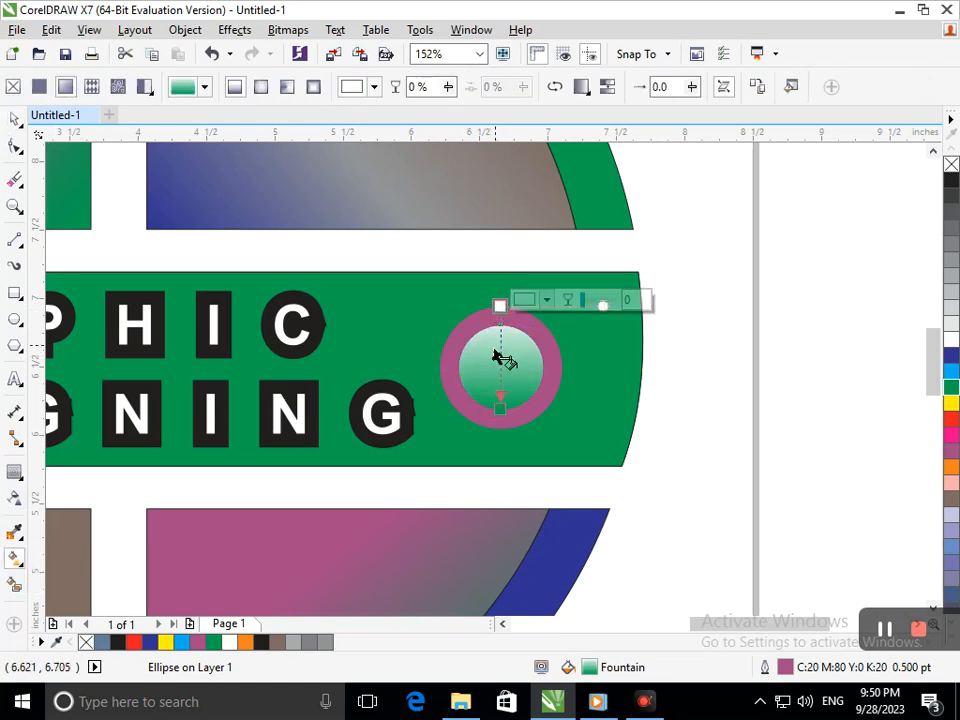
pyautogui.scroll(-3, 505, 370)
pyautogui.click(14, 120)
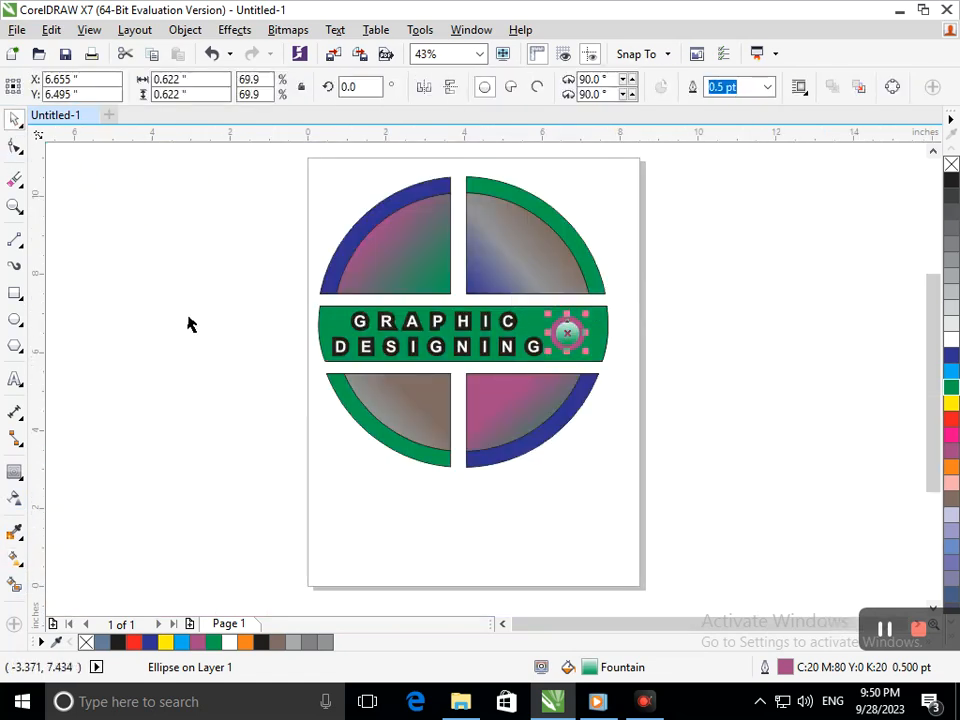
pyautogui.click(659, 341)
pyautogui.hotkey('ctrl', 'z')
pyautogui.hotkey('ctrl', 'z')
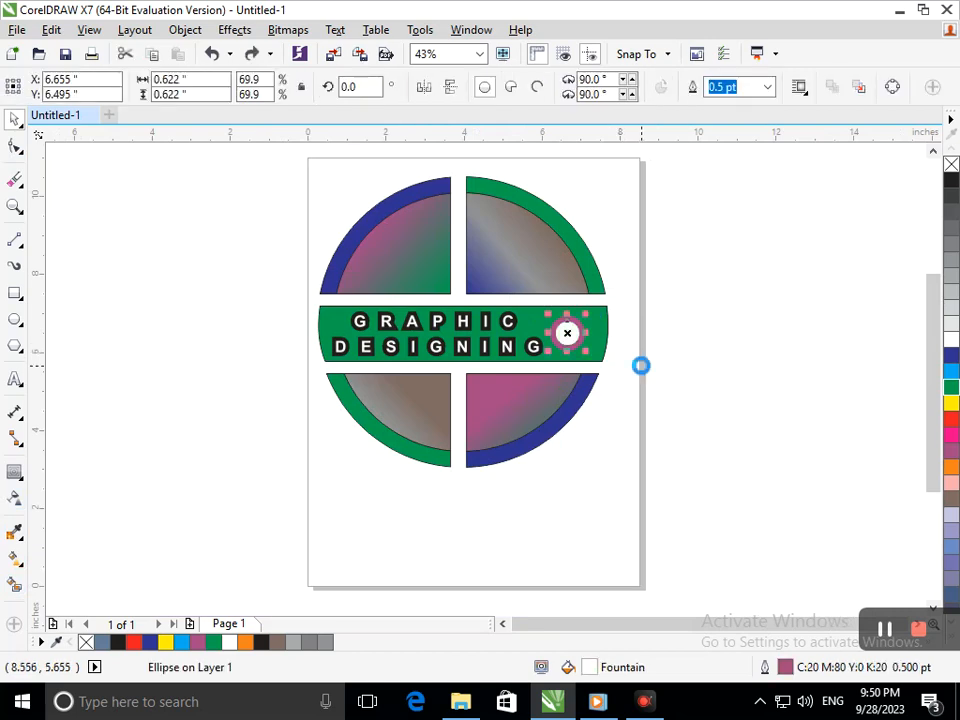
pyautogui.click(628, 445)
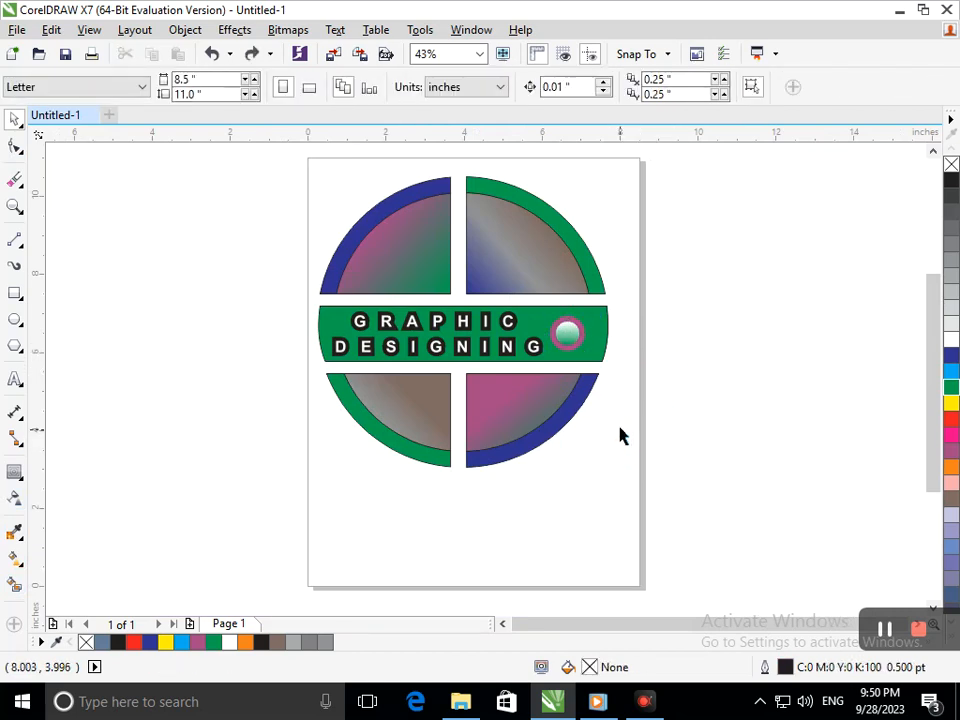
# Try 90% black, black and dark blue fills on the ring around the gradient circle, and undo them
pyautogui.click(574, 347)
pyautogui.click(951, 190)
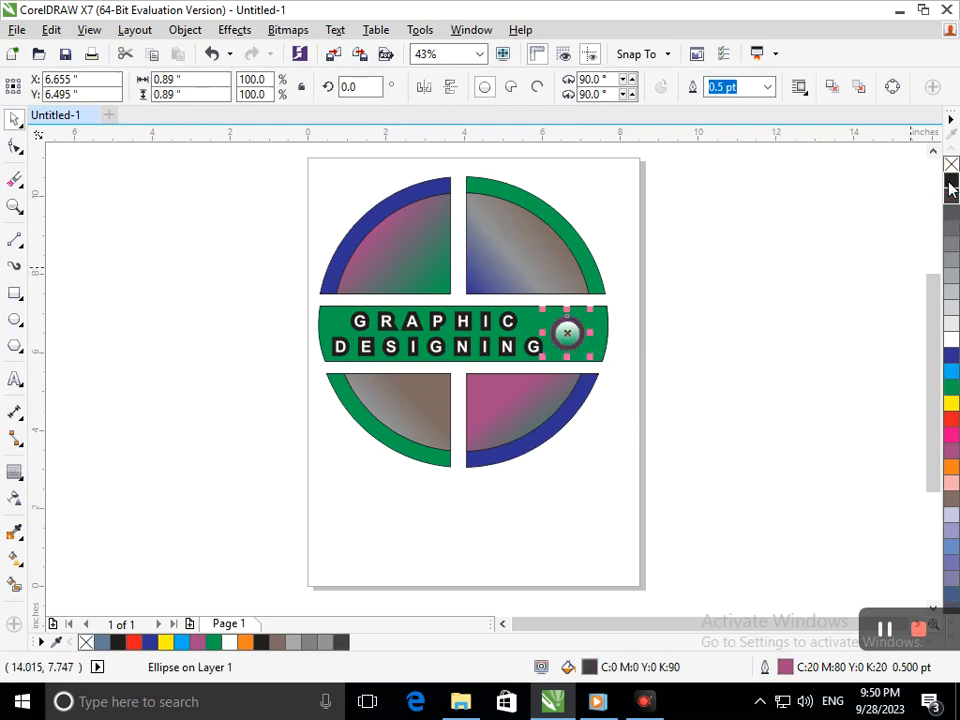
pyautogui.click(950, 184)
pyautogui.click(748, 351)
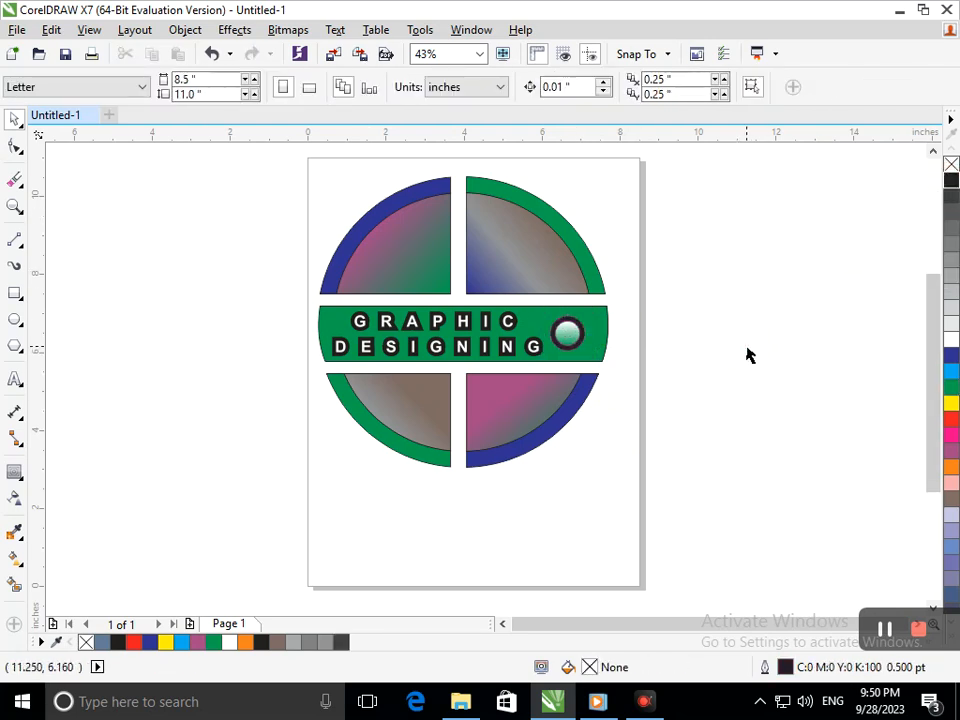
pyautogui.click(574, 347)
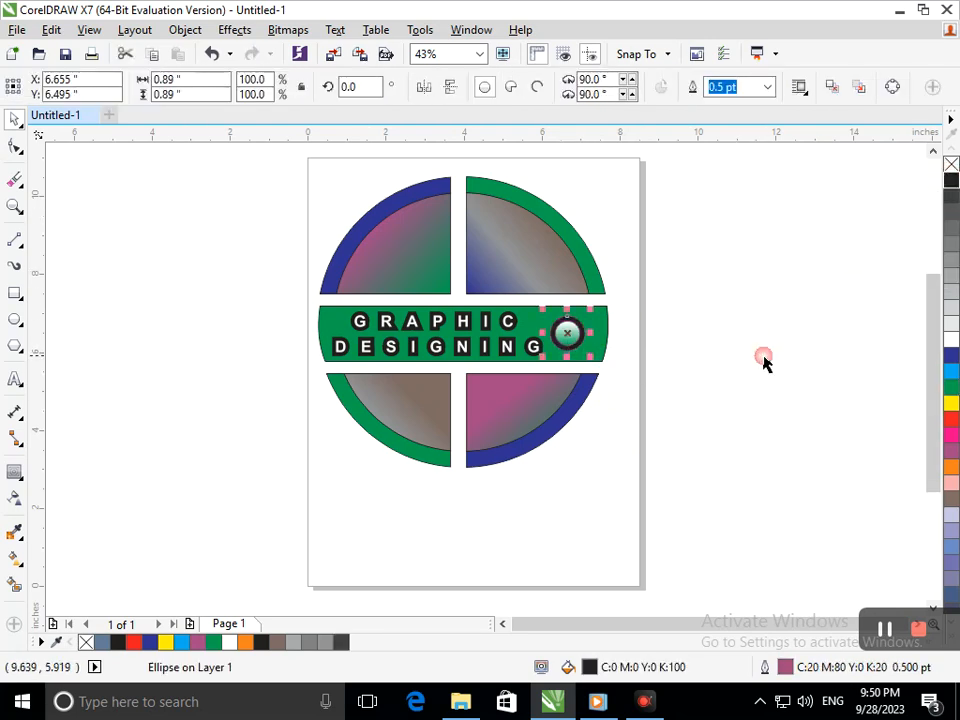
pyautogui.click(951, 356)
pyautogui.click(755, 410)
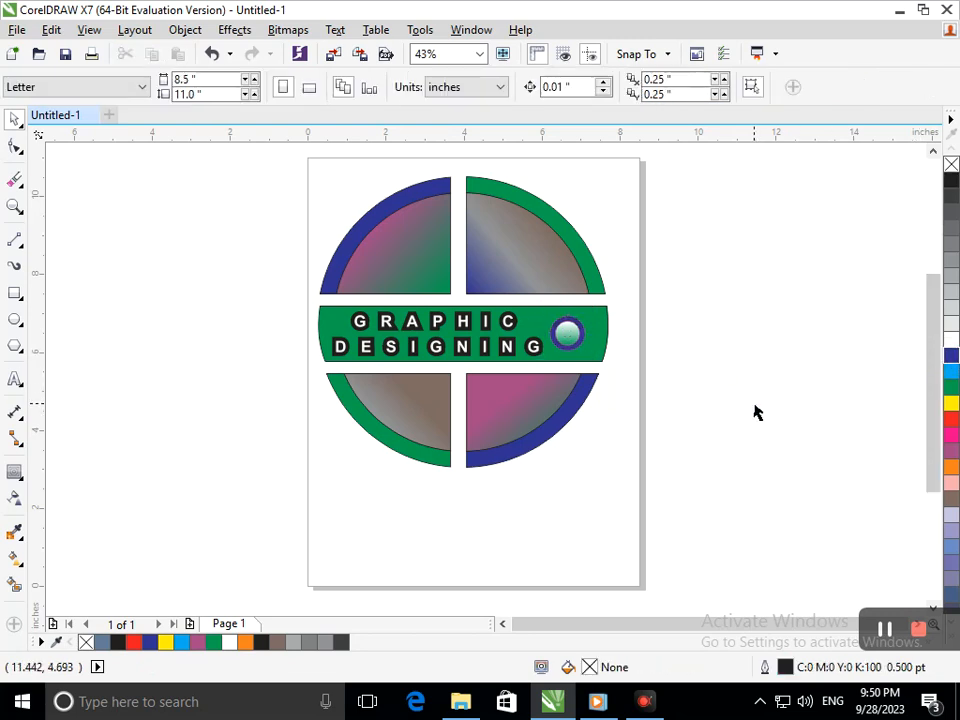
pyautogui.hotkey('ctrl', 'z')
pyautogui.hotkey('ctrl', 'z')
pyautogui.hotkey('ctrl', 'z')
pyautogui.click(735, 400)
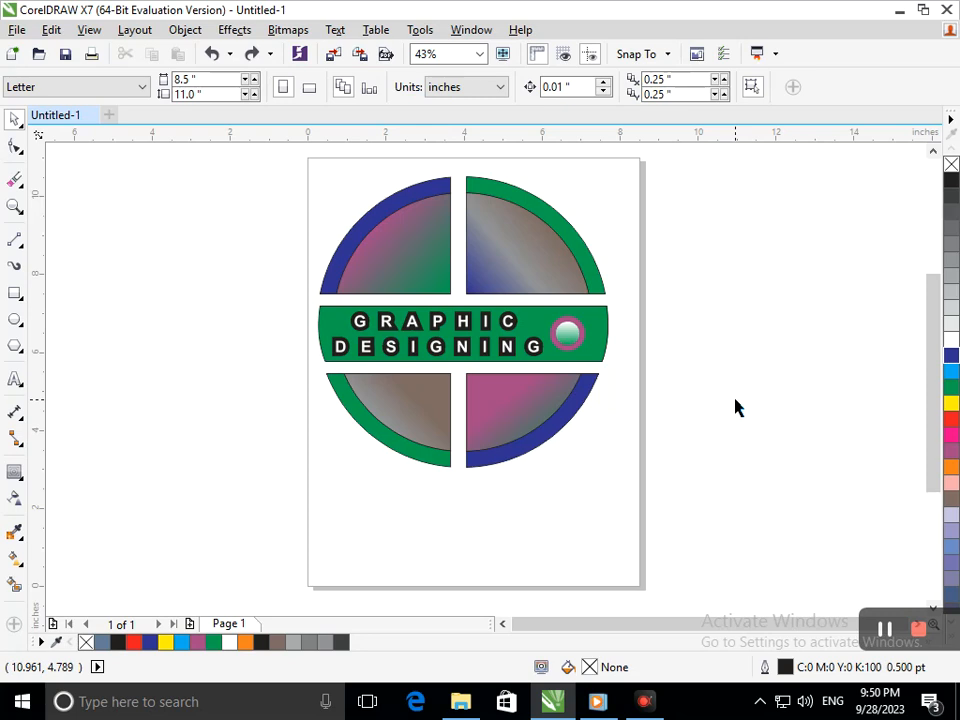
# Fill the GRAPHIC DESIGNING text with yellow and preview other fonts on it
pyautogui.click(467, 321)
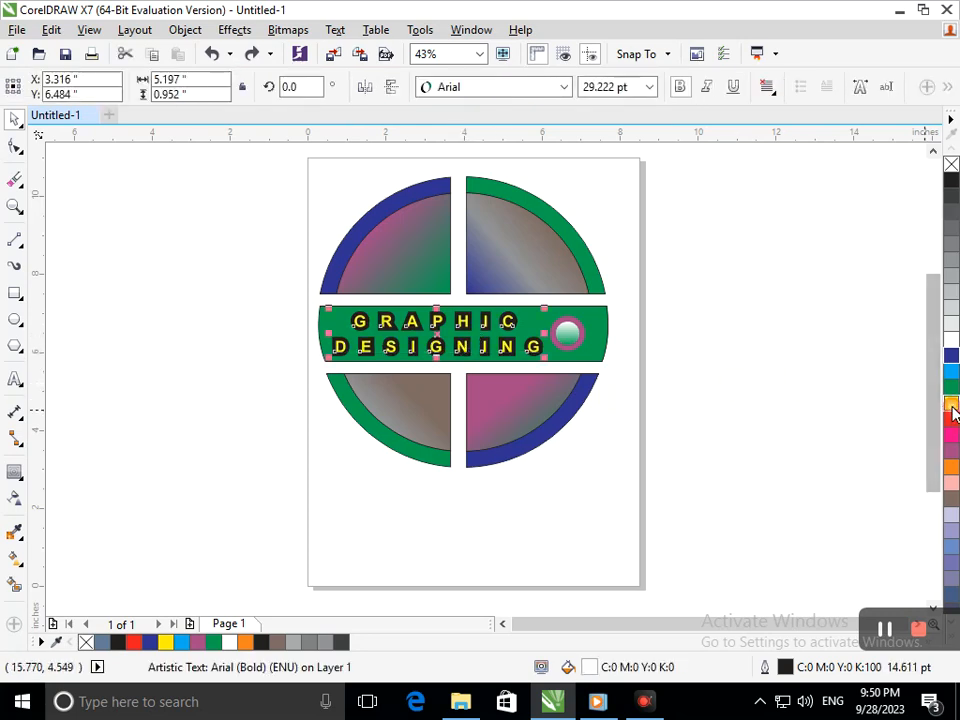
pyautogui.click(747, 415)
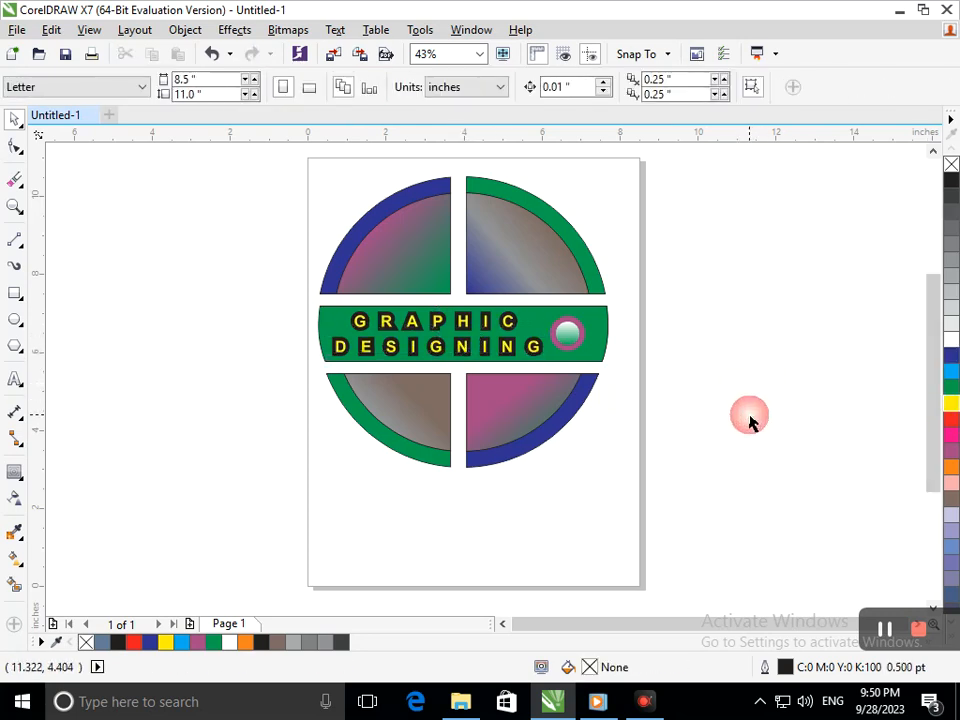
pyautogui.click(463, 348)
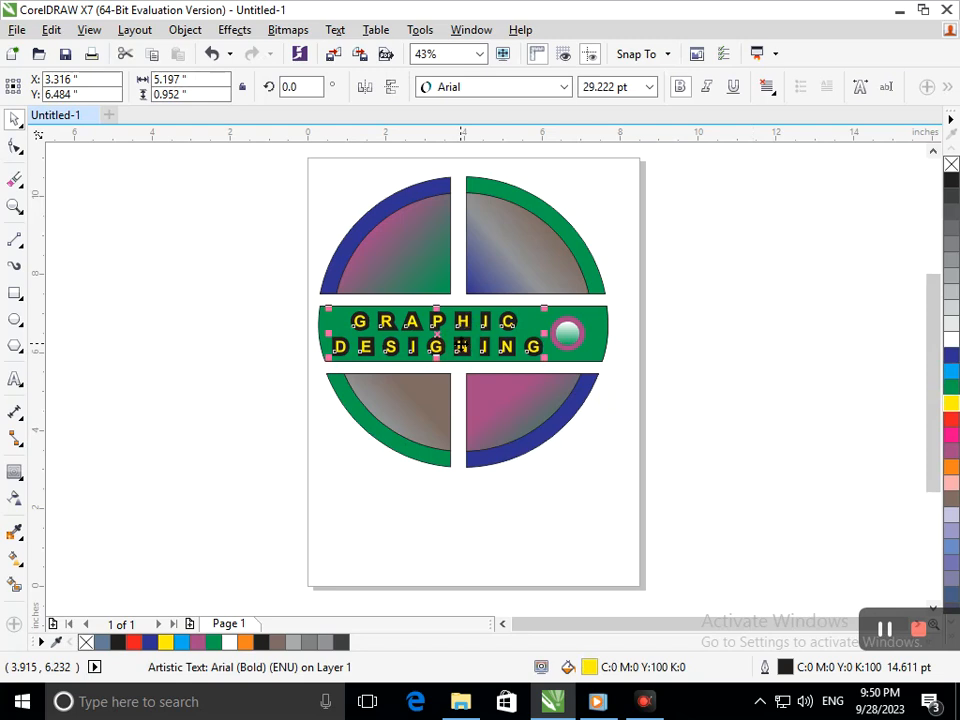
pyautogui.click(563, 87)
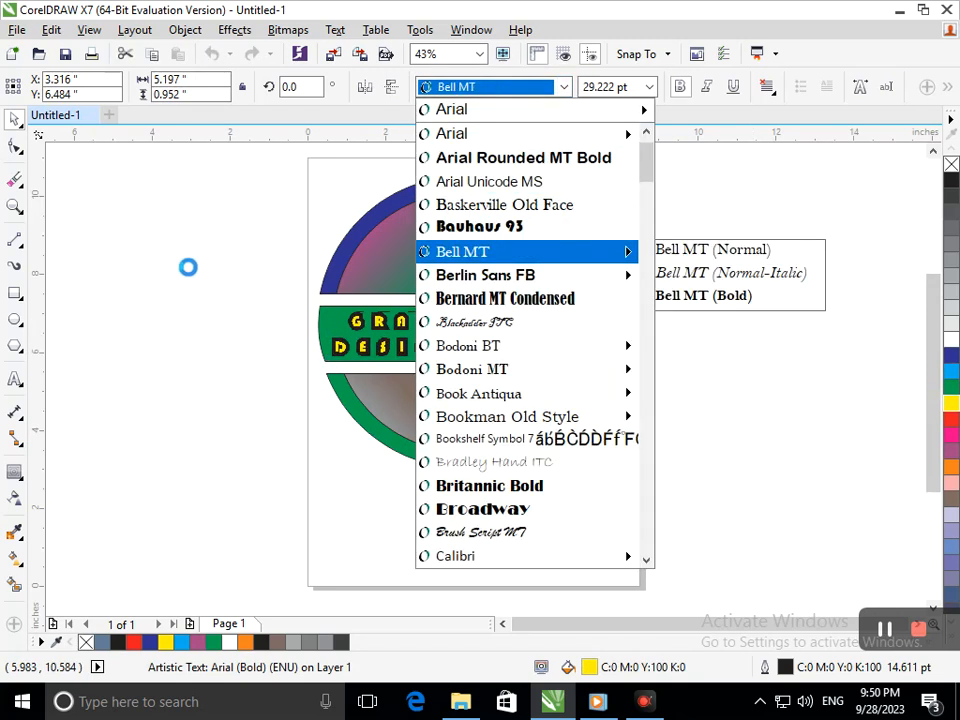
pyautogui.click(229, 254)
pyautogui.click(311, 328)
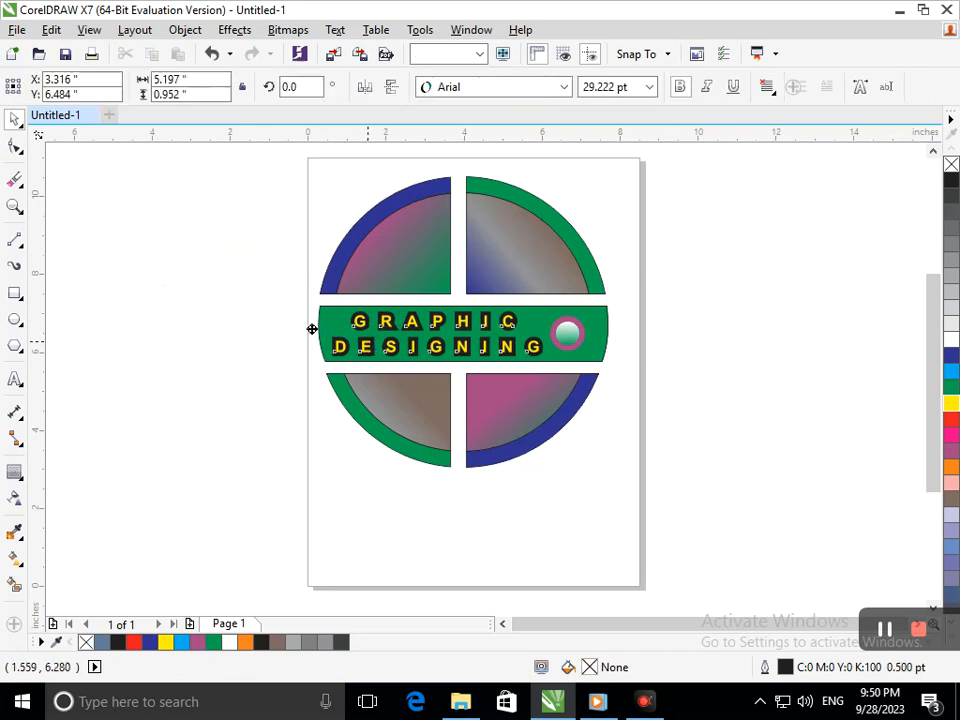
# Move the GRAPHIC DESIGNING text off the page beside the logo and set its font to Arial Narrow (Normal-Italic)
pyautogui.moveTo(311, 328); pyautogui.dragTo(78, 248)
pyautogui.click(564, 87)
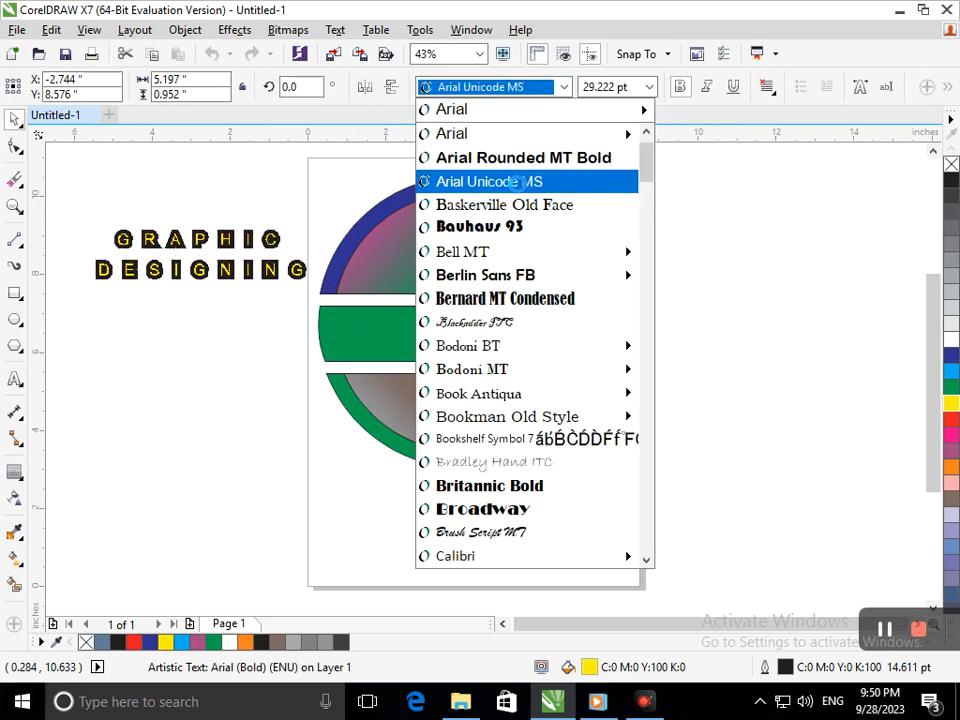
pyautogui.moveTo(630, 251)
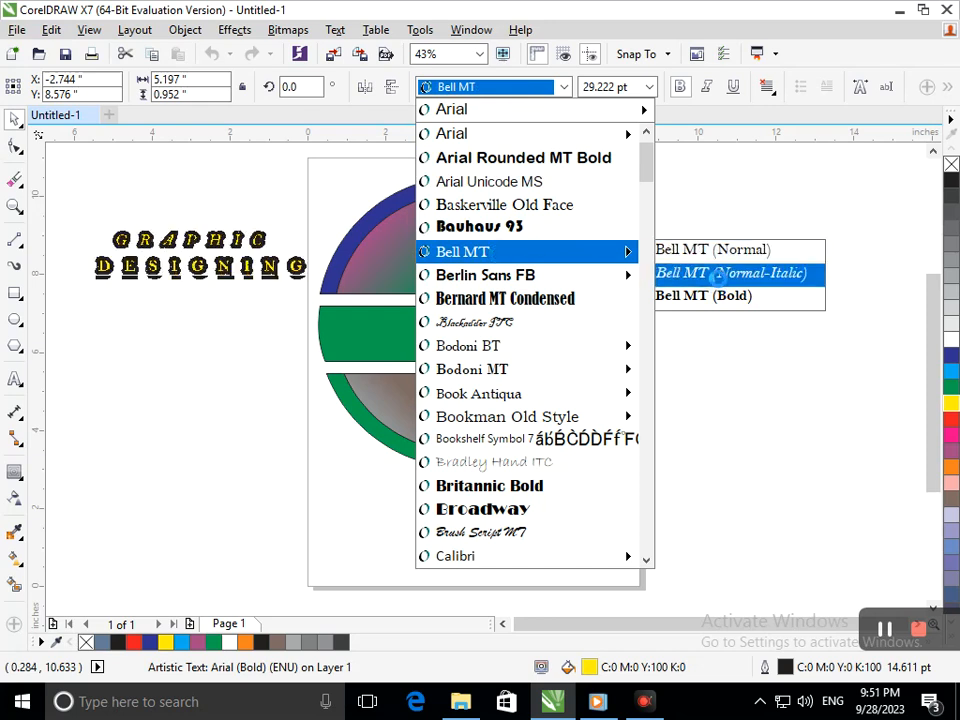
pyautogui.moveTo(531, 355)
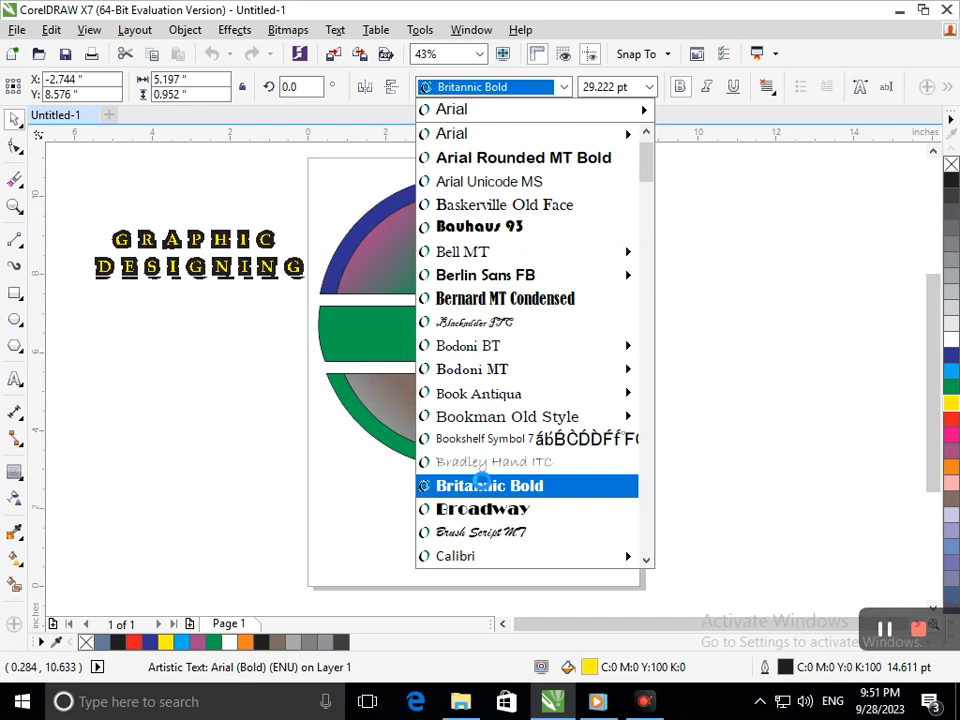
pyautogui.moveTo(448, 274)
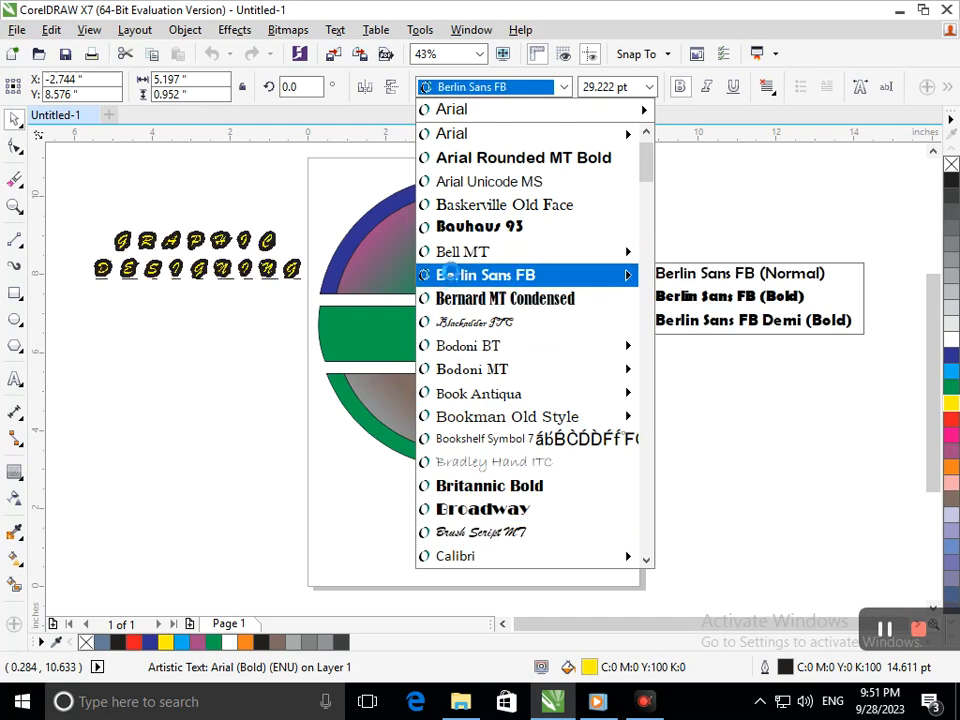
pyautogui.moveTo(452, 133)
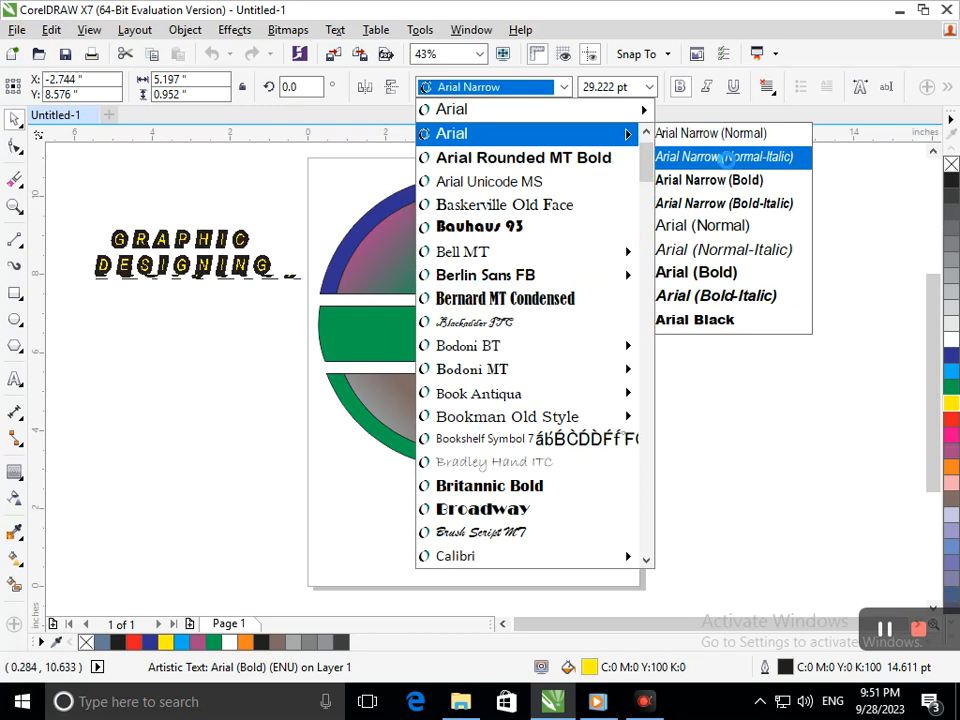
pyautogui.click(724, 157)
pyautogui.click(268, 196)
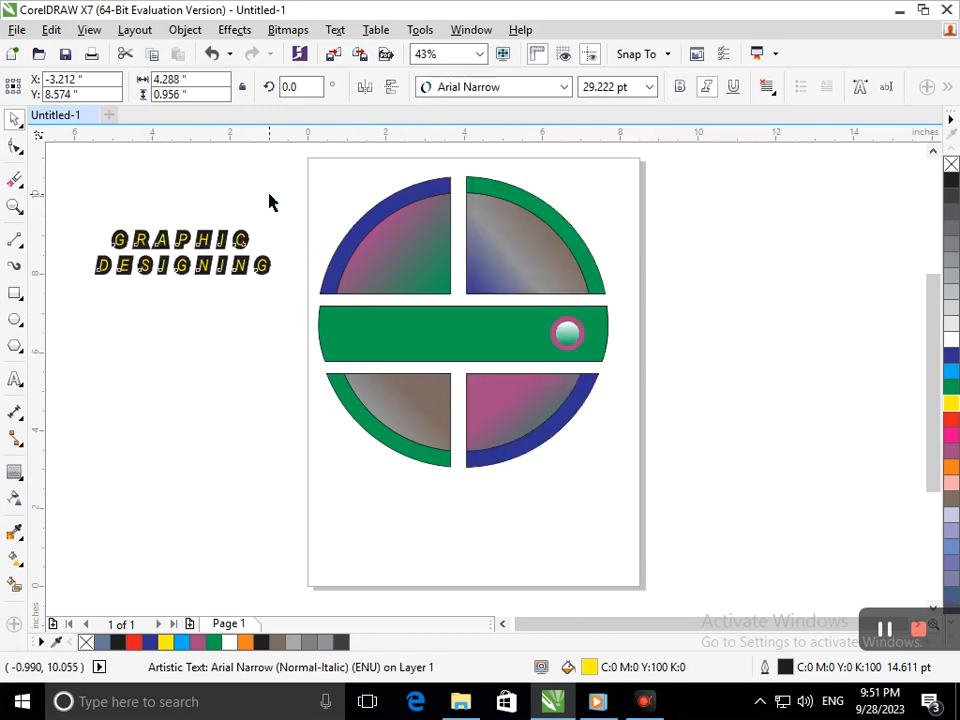
# Set the font of the GRAPHIC DESIGNING text to Bauhaus 93
pyautogui.click(214, 264)
pyautogui.click(566, 87)
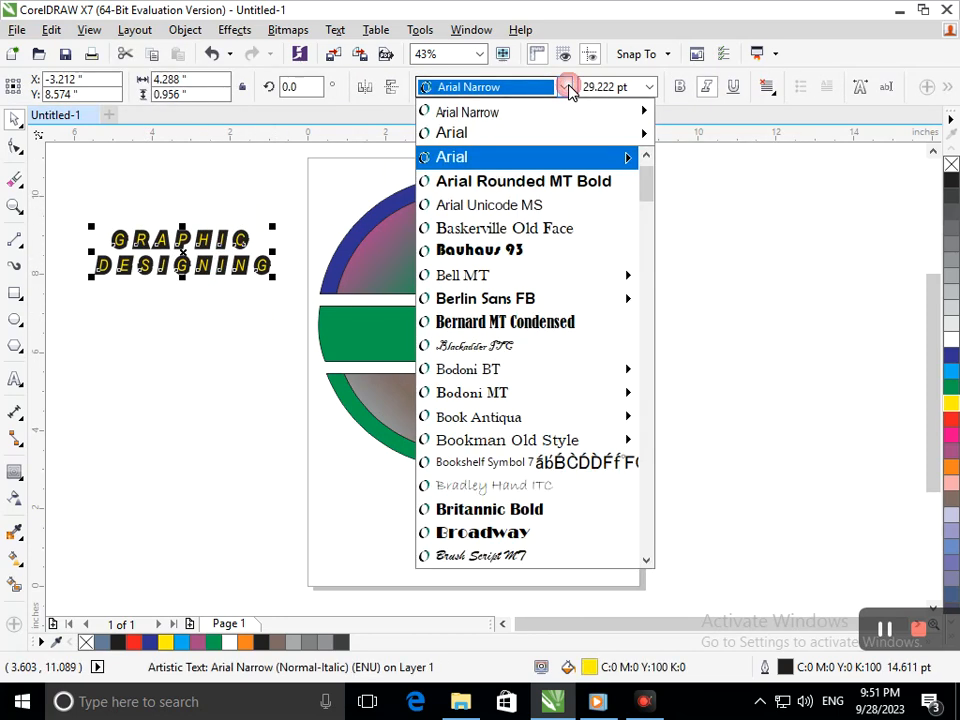
pyautogui.click(533, 250)
pyautogui.click(270, 364)
# Place the GRAPHIC DESIGNING text back in the green banner and nudge it up slightly to centre it vertically
pyautogui.click(264, 268)
pyautogui.moveTo(264, 268); pyautogui.dragTo(498, 349)
pyautogui.click(705, 375)
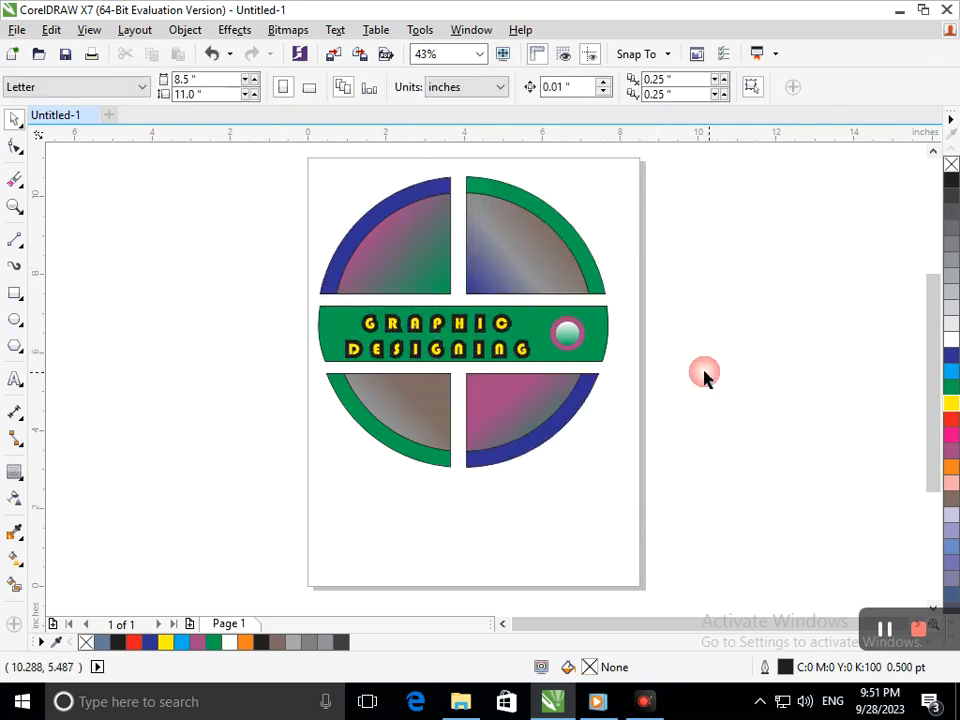
pyautogui.click(482, 350)
pyautogui.press('Up')
pyautogui.press('Up')
pyautogui.press('Up')
pyautogui.press('Up')
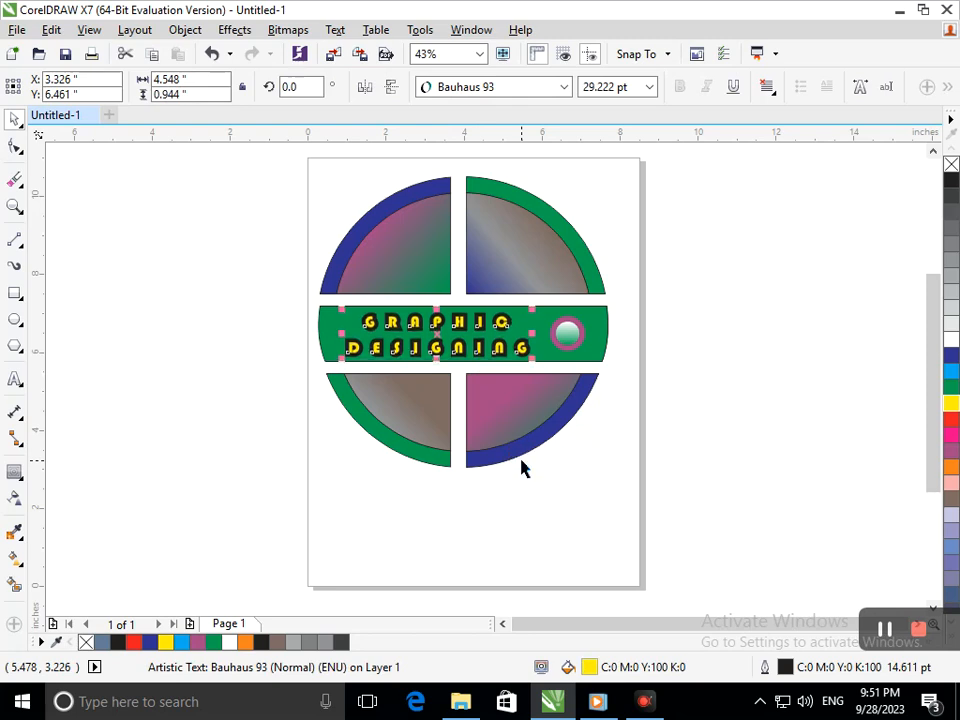
# Try a dark blue fill on the GRAPHIC DESIGNING text, and settle on white
pyautogui.click(951, 356)
pyautogui.click(951, 340)
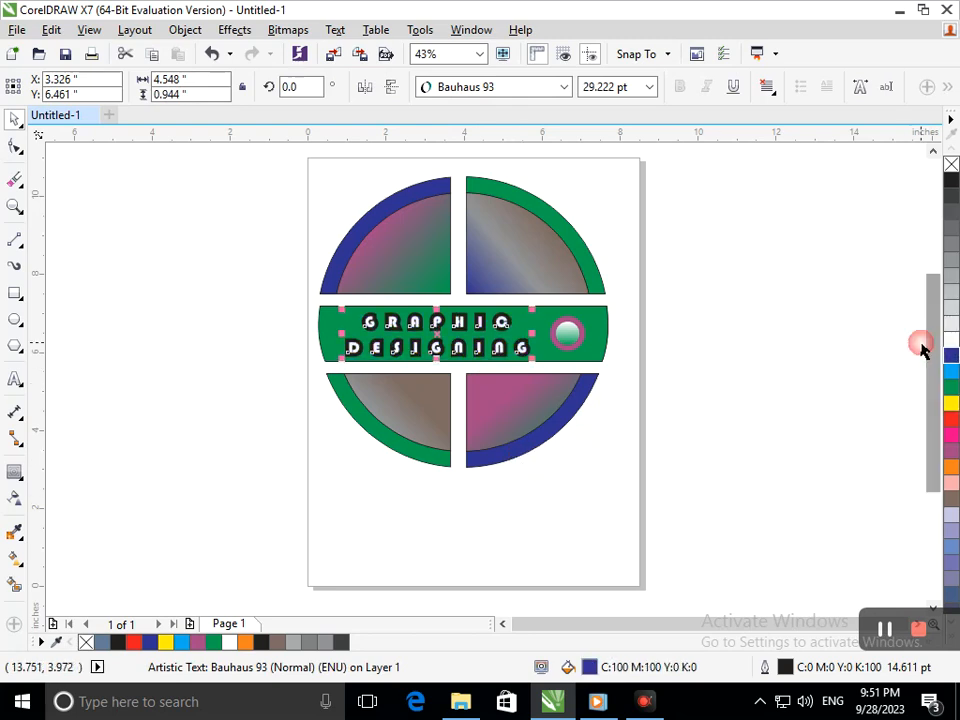
pyautogui.click(763, 380)
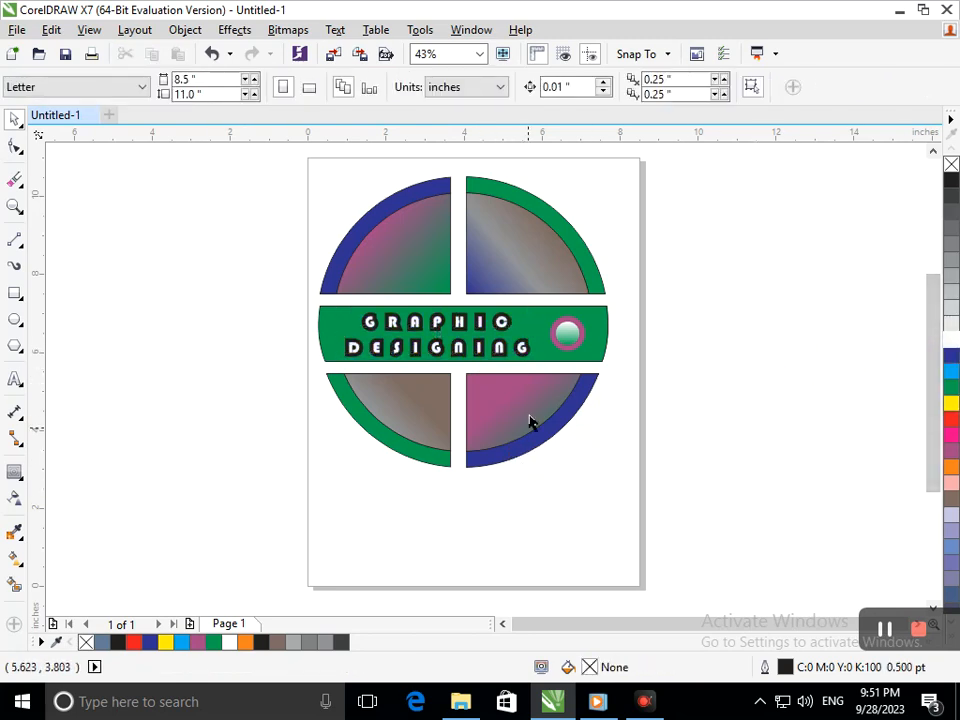
# Enlarge the GRAPHIC DESIGNING text around its centre to about 30.4 pt and leave it selected
pyautogui.click(503, 357)
pyautogui.moveTo(534, 360); pyautogui.dragTo(540, 368)
pyautogui.click(634, 426)
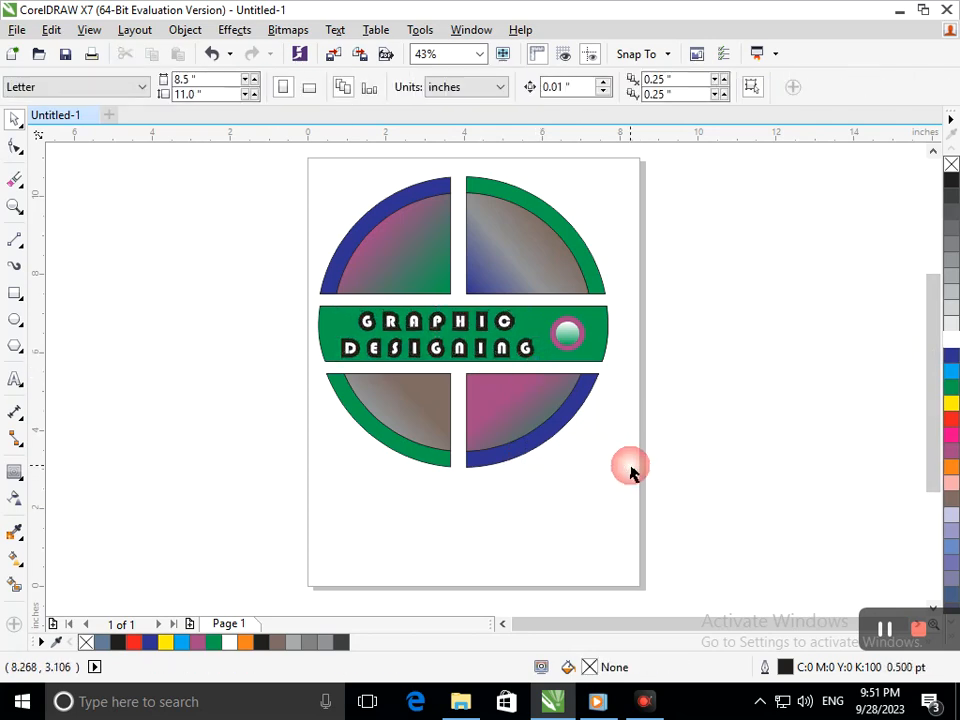
pyautogui.click(443, 358)
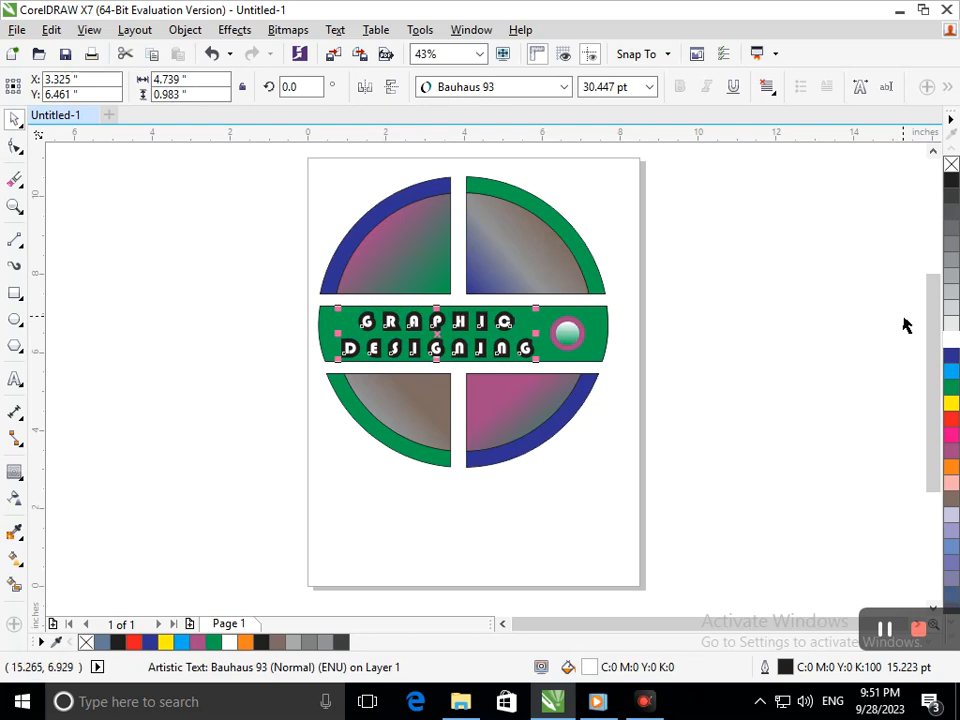
# Try a 2 pt and a 3 pt black outline width on the GRAPHIC DESIGNING text
pyautogui.press('F12')
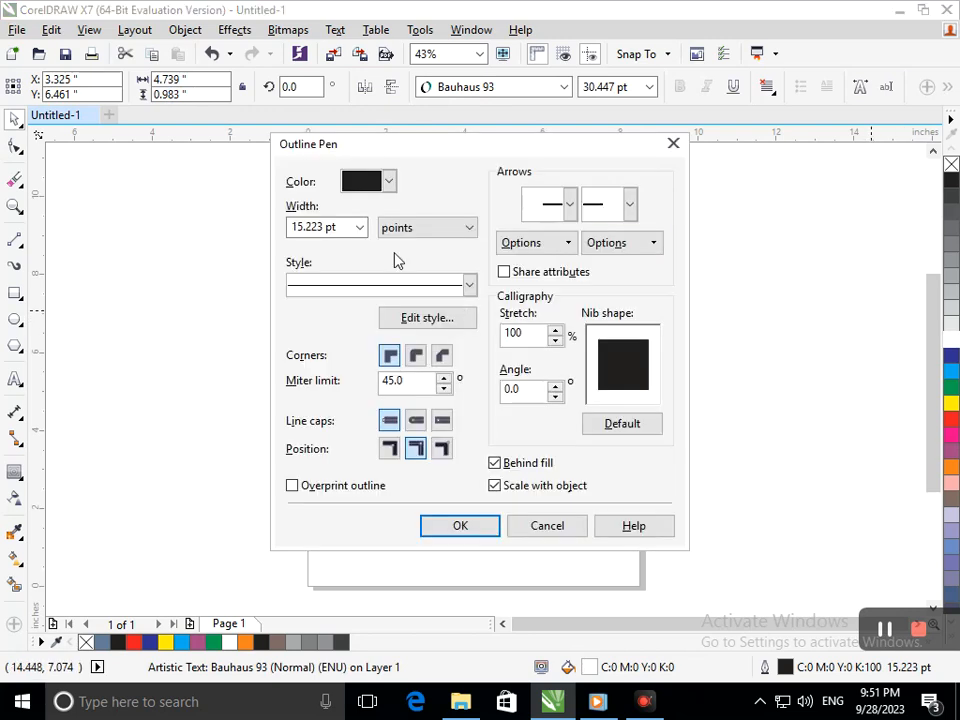
pyautogui.click(360, 227)
pyautogui.click(318, 331)
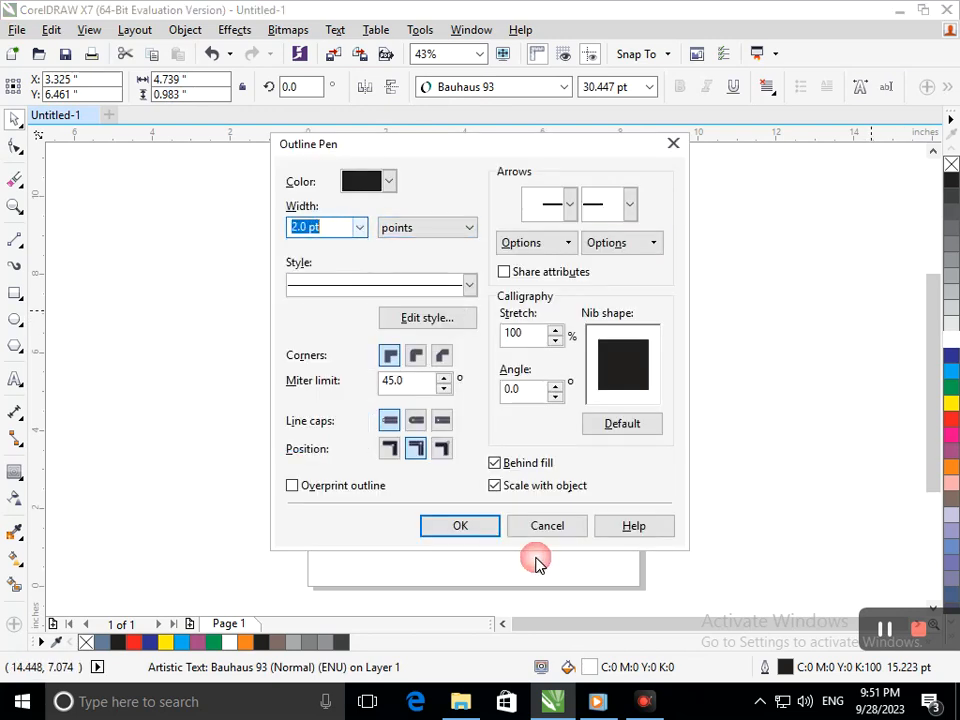
pyautogui.click(493, 528)
pyautogui.click(590, 507)
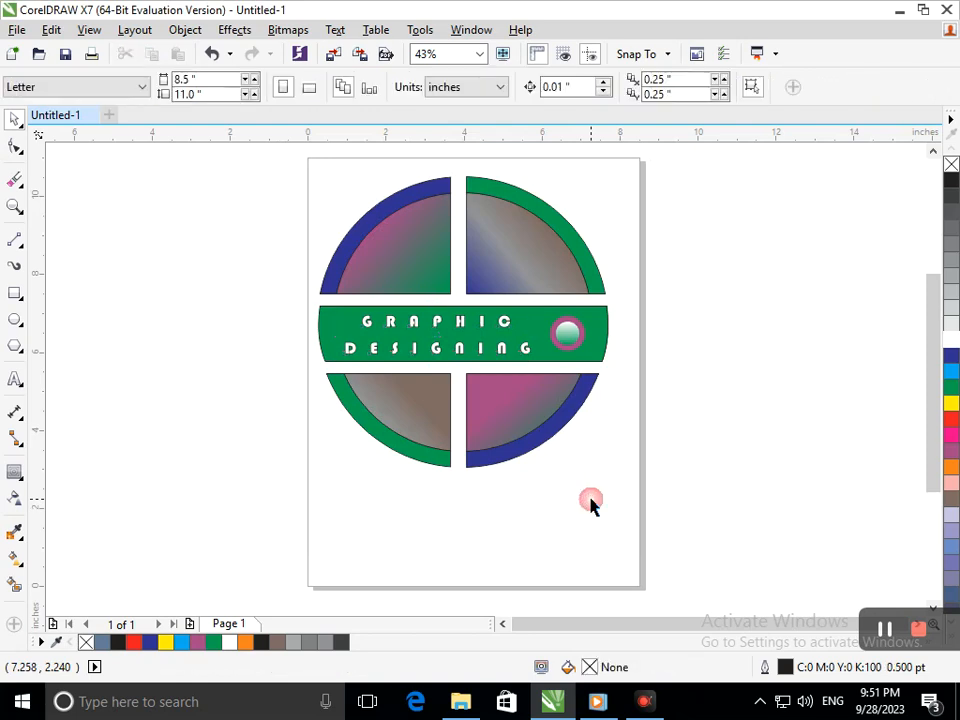
pyautogui.click(456, 350)
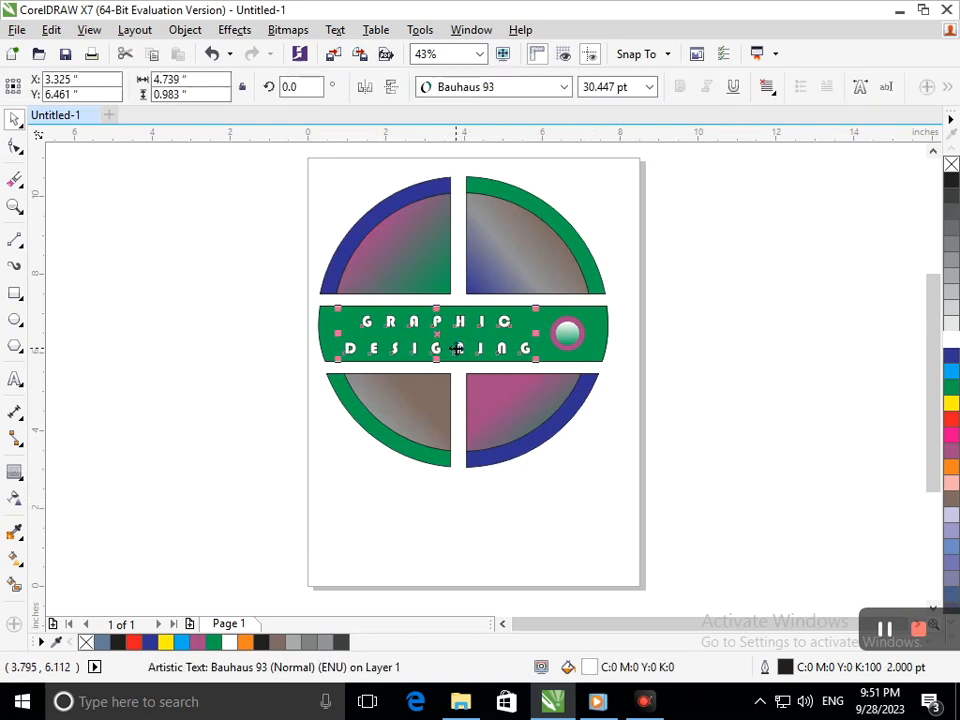
pyautogui.press('F12')
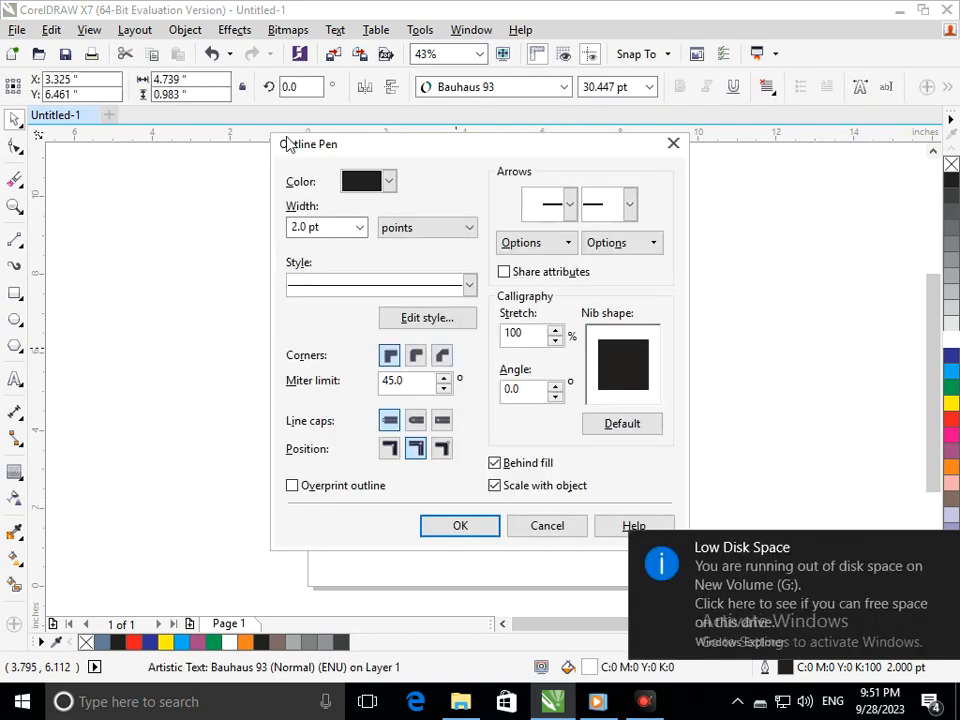
pyautogui.click(359, 227)
pyautogui.click(303, 344)
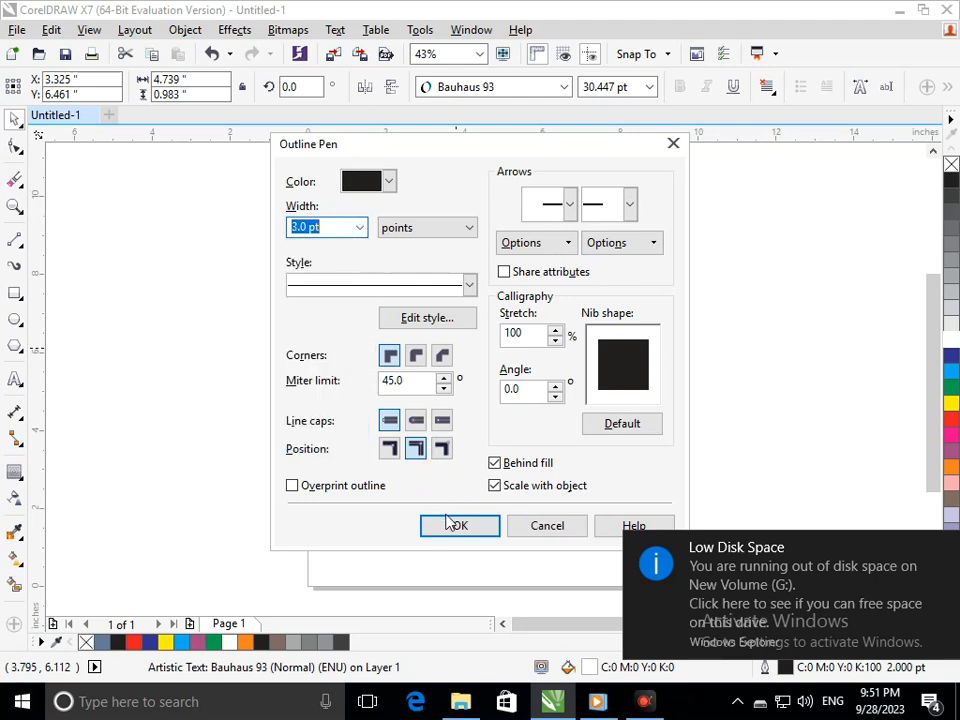
pyautogui.click(455, 525)
pyautogui.click(530, 541)
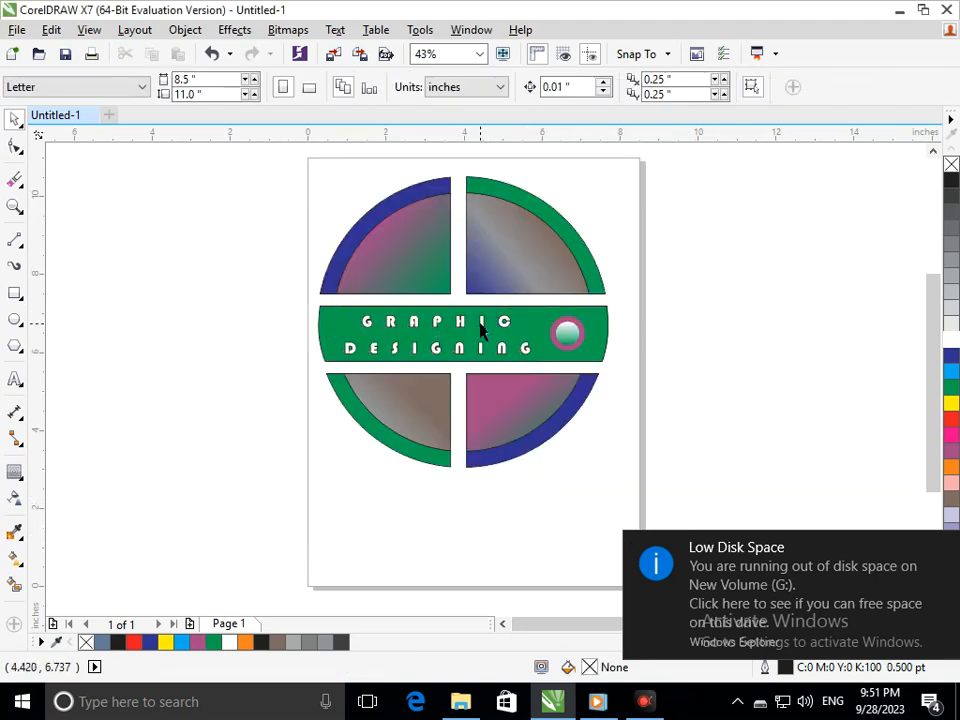
# Set the outline width of the GRAPHIC DESIGNING text to 4 pt
pyautogui.click(481, 326)
pyautogui.press('F12')
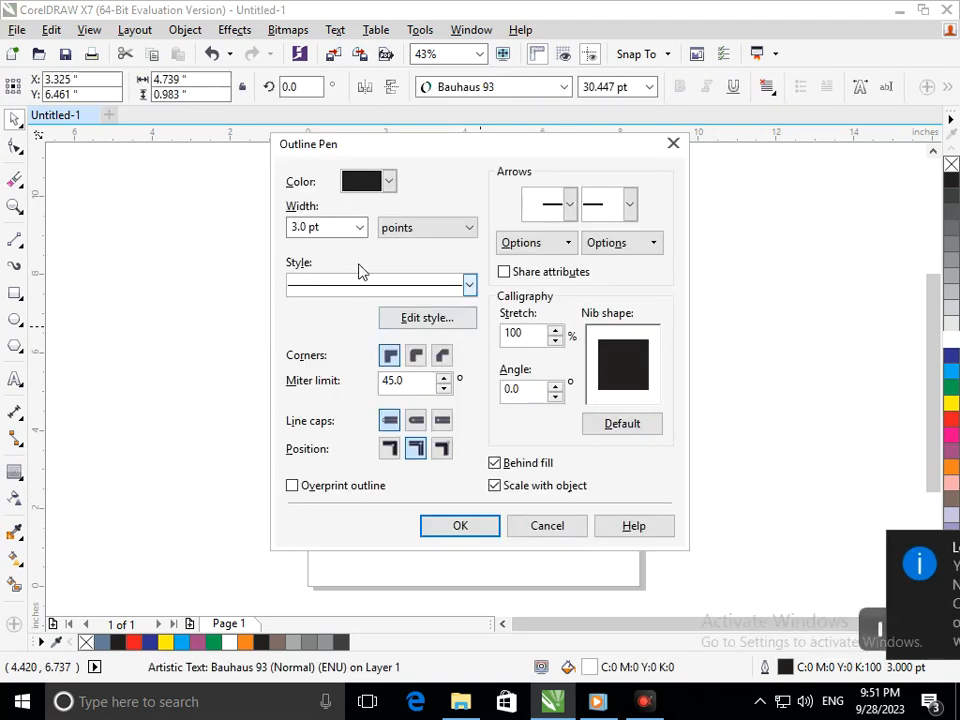
pyautogui.click(359, 227)
pyautogui.click(300, 372)
pyautogui.click(463, 530)
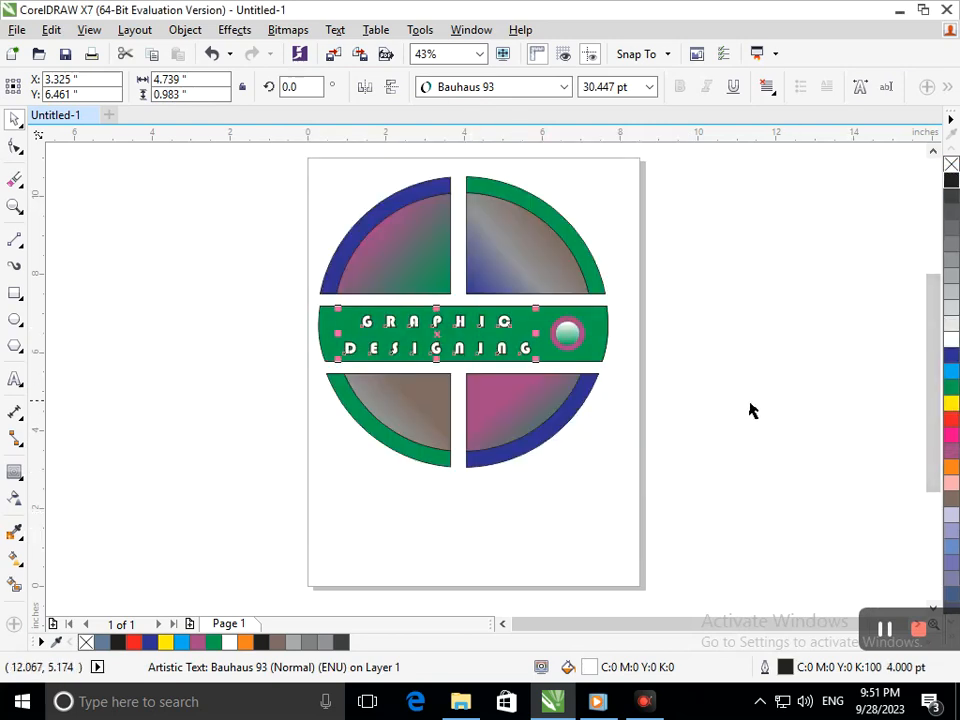
pyautogui.click(711, 429)
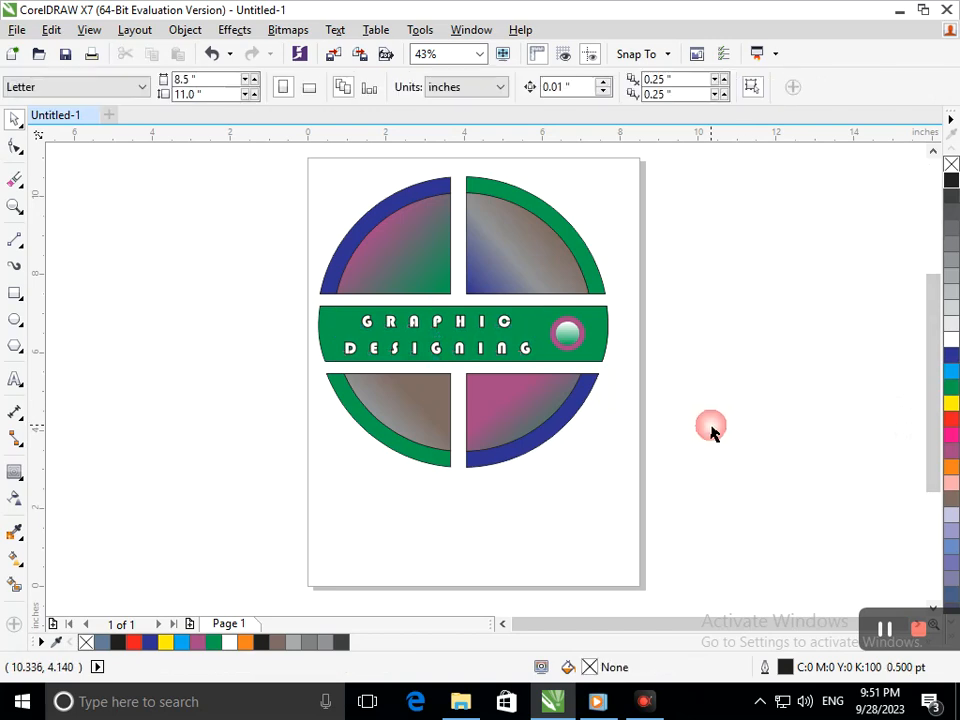
# Tighten the line spacing of the GRAPHIC DESIGNING text slightly with the Shape tool
pyautogui.click(463, 358)
pyautogui.click(20, 152)
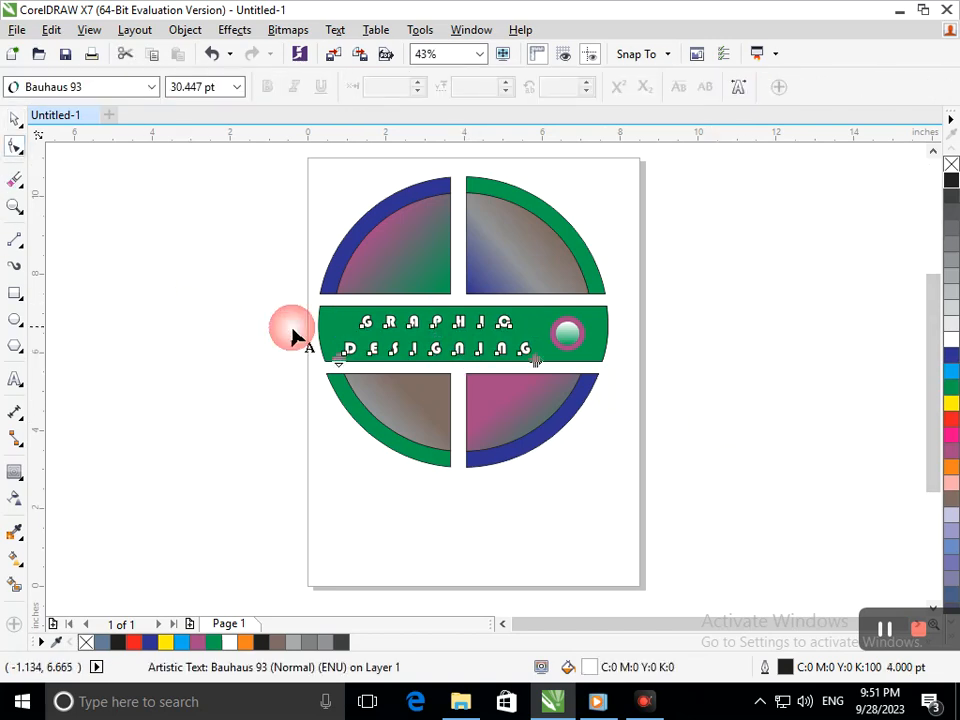
pyautogui.moveTo(338, 360); pyautogui.dragTo(345, 345)
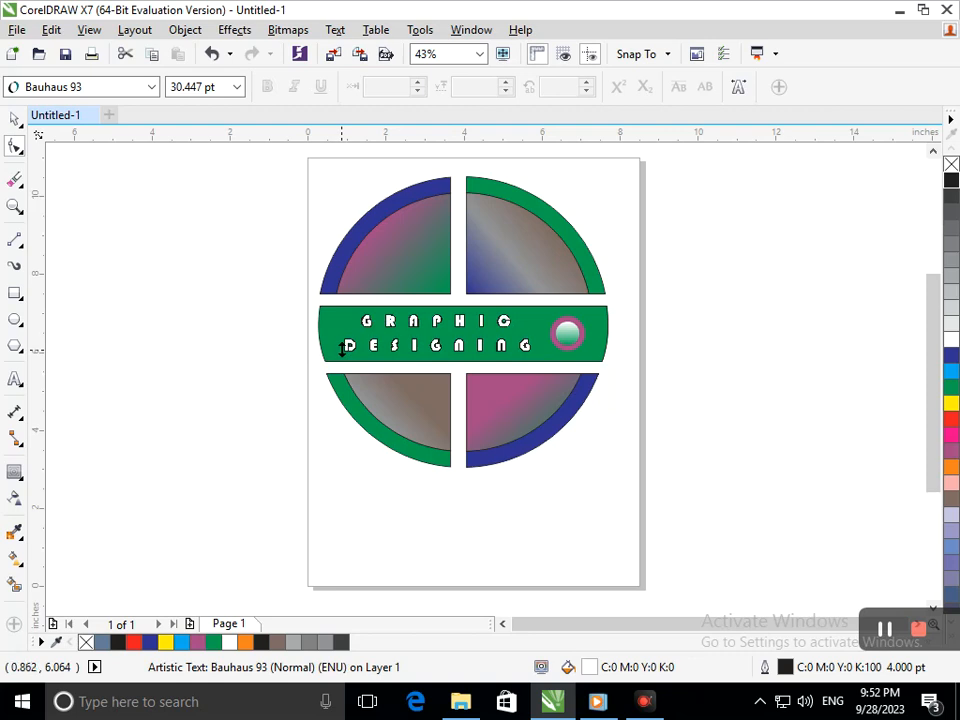
pyautogui.click(15, 119)
pyautogui.click(85, 338)
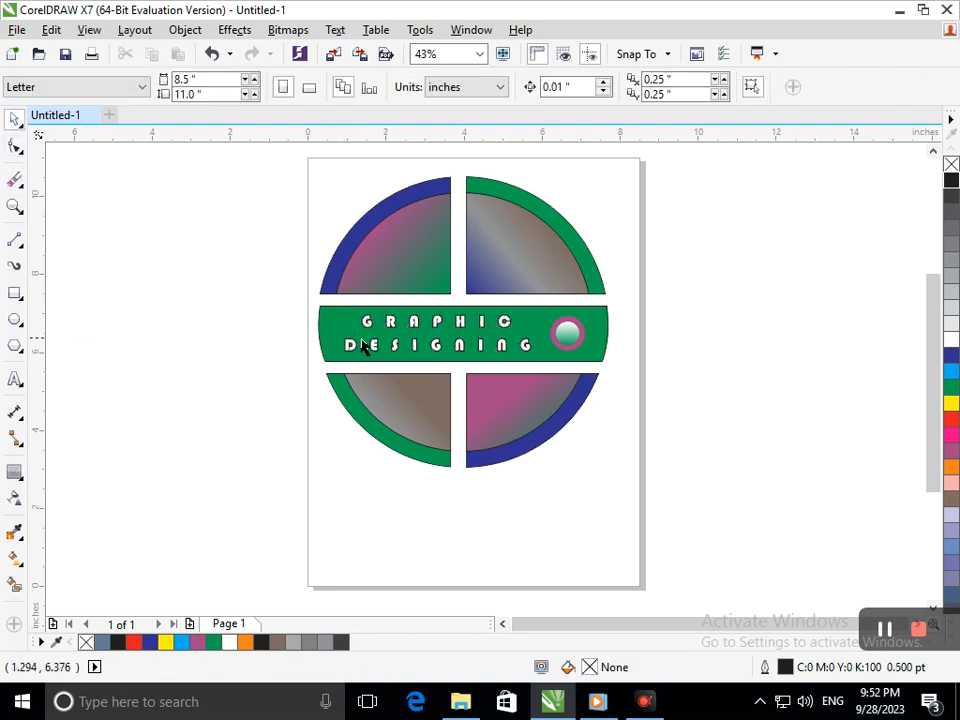
# Nudge the GRAPHIC DESIGNING text down slightly to centre it vertically in the green banner
pyautogui.click(345, 343)
pyautogui.press('Down')
pyautogui.press('Down')
pyautogui.press('Down')
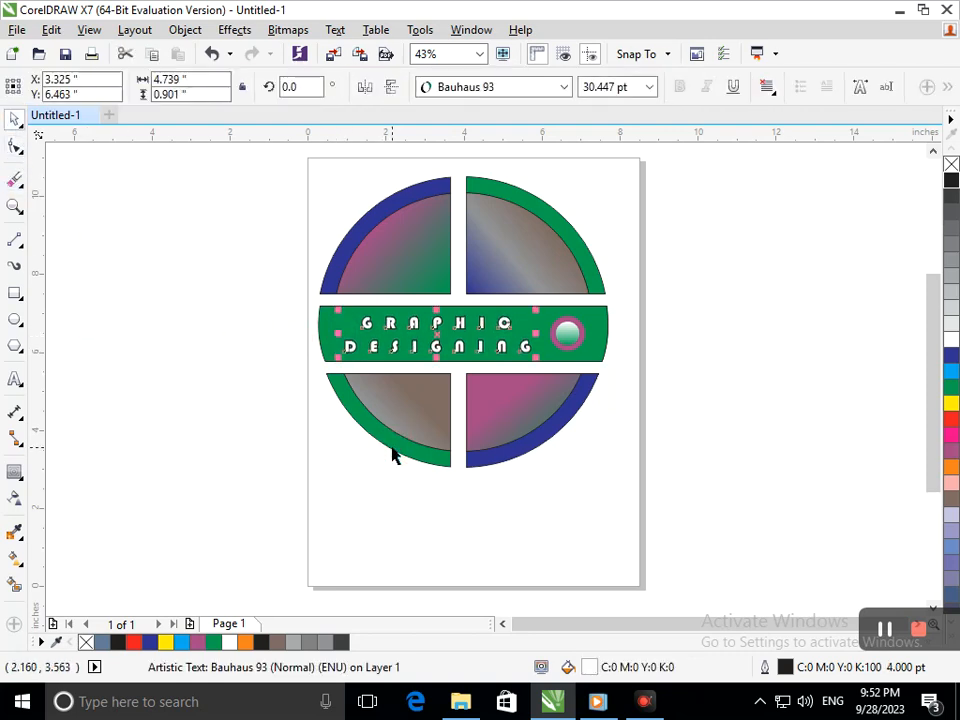
pyautogui.click(507, 532)
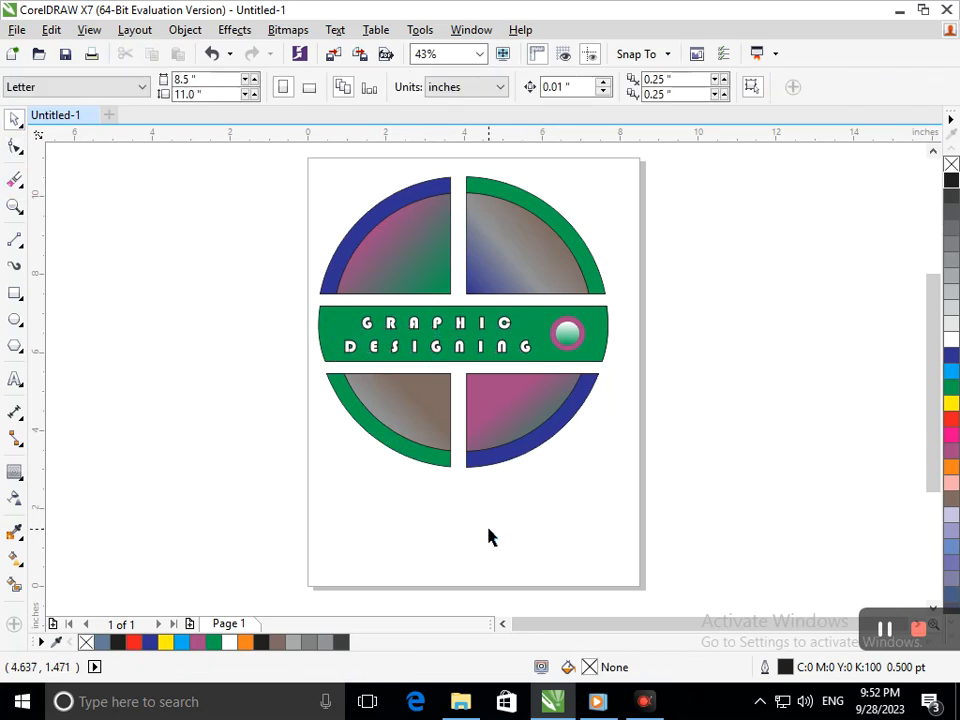
# Apply a linear fountain fill to the GRAPHIC DESIGNING text, running from the D to the last G of DESIGNING
pyautogui.press('z')
pyautogui.moveTo(297, 272); pyautogui.dragTo(589, 455)
pyautogui.click(253, 339)
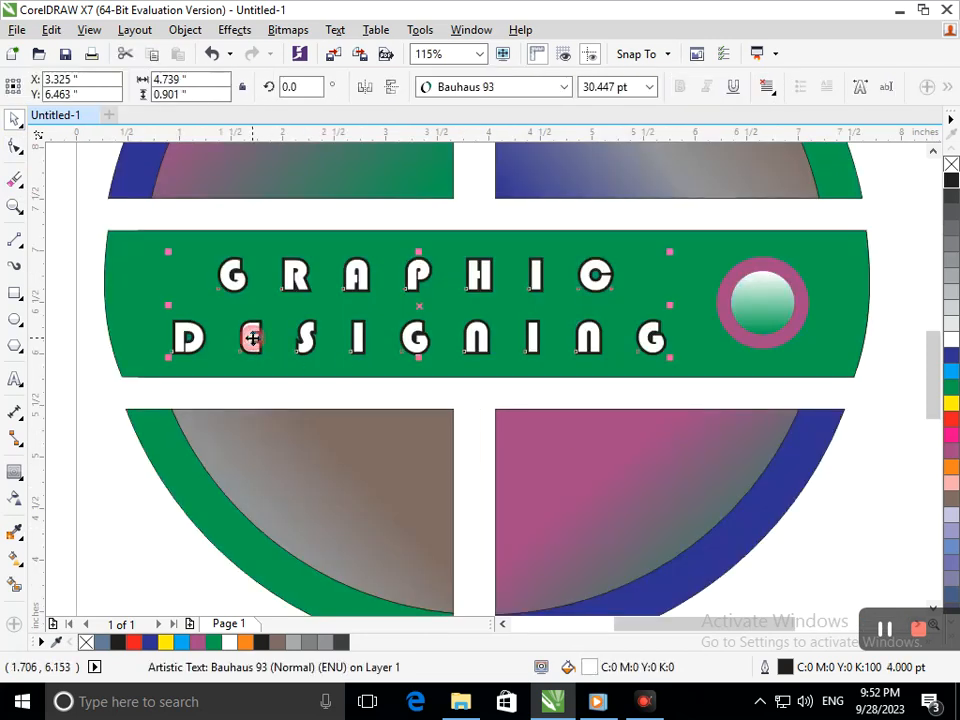
pyautogui.click(22, 565)
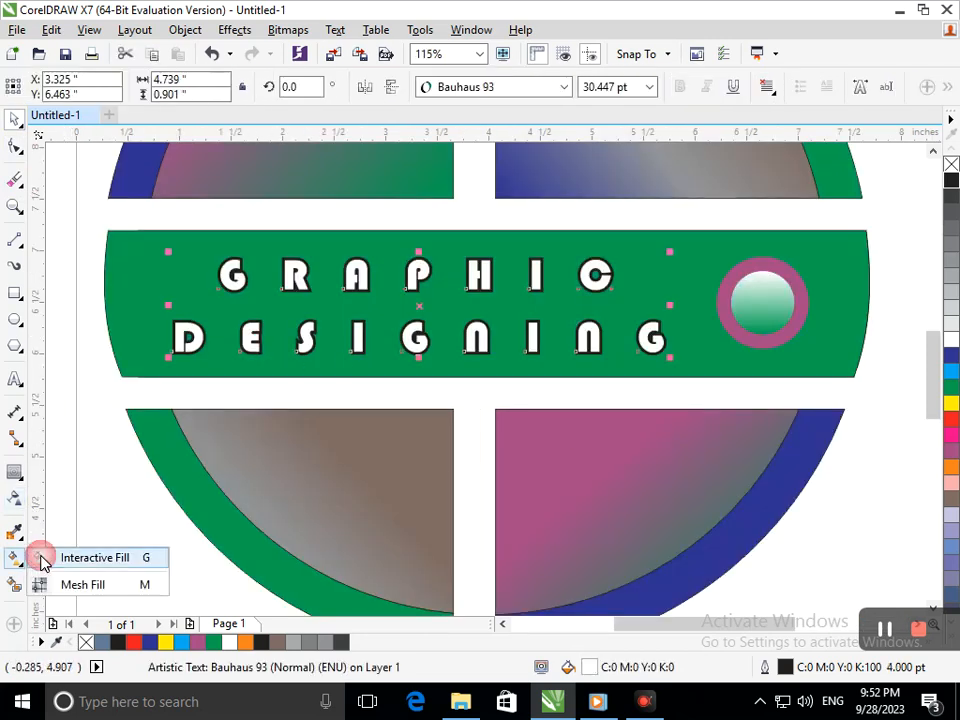
pyautogui.click(43, 556)
pyautogui.moveTo(222, 303); pyautogui.dragTo(637, 306)
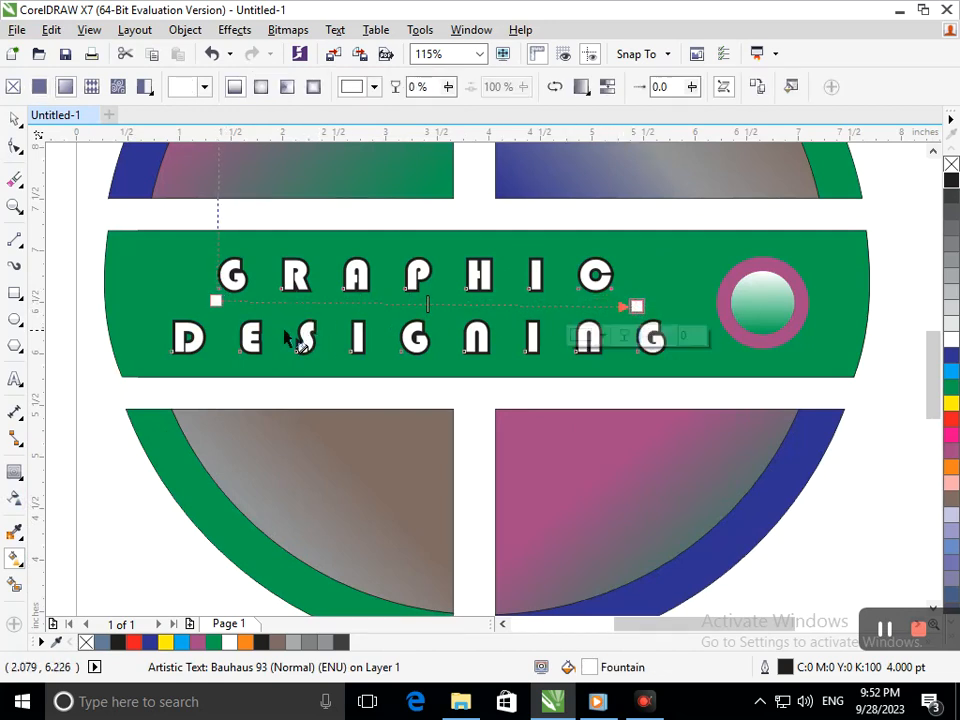
pyautogui.moveTo(203, 345); pyautogui.dragTo(671, 326)
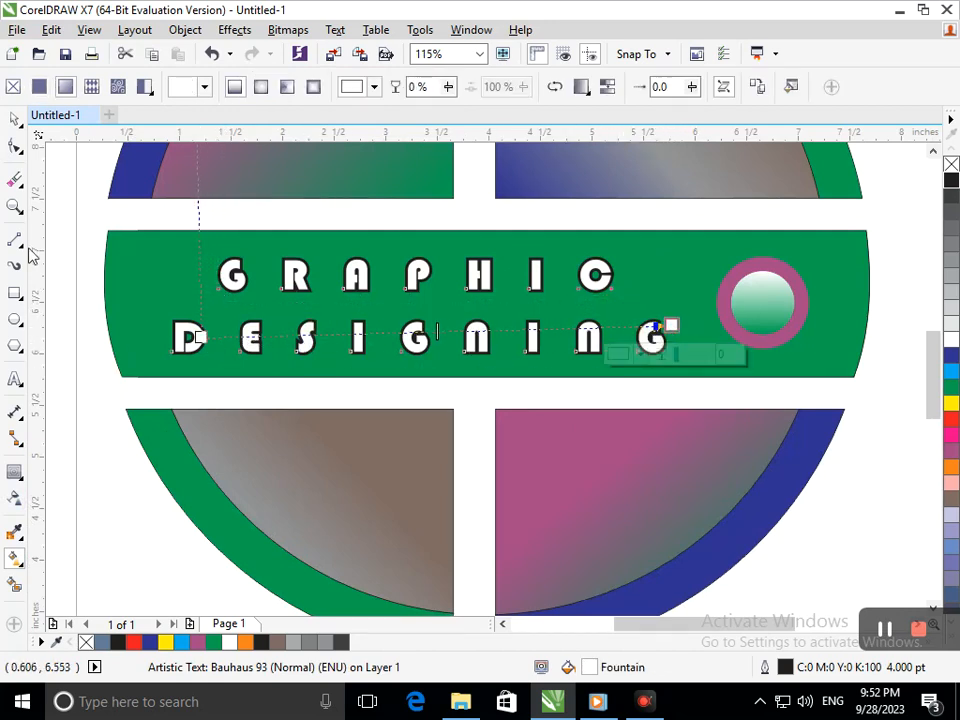
pyautogui.click(10, 122)
pyautogui.click(190, 356)
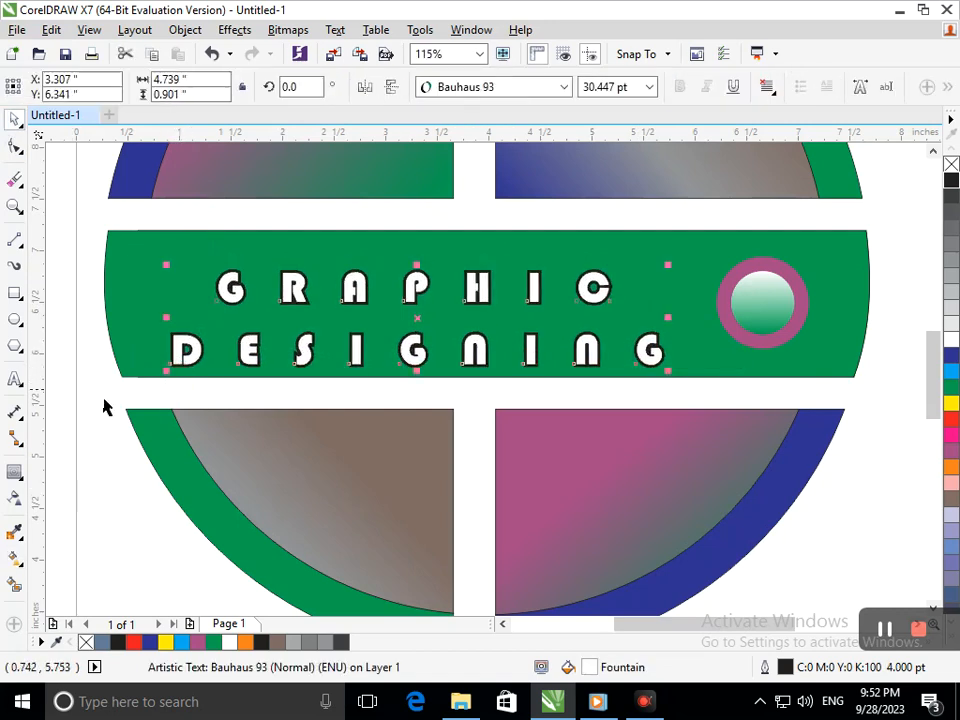
pyautogui.click(14, 557)
pyautogui.click(56, 557)
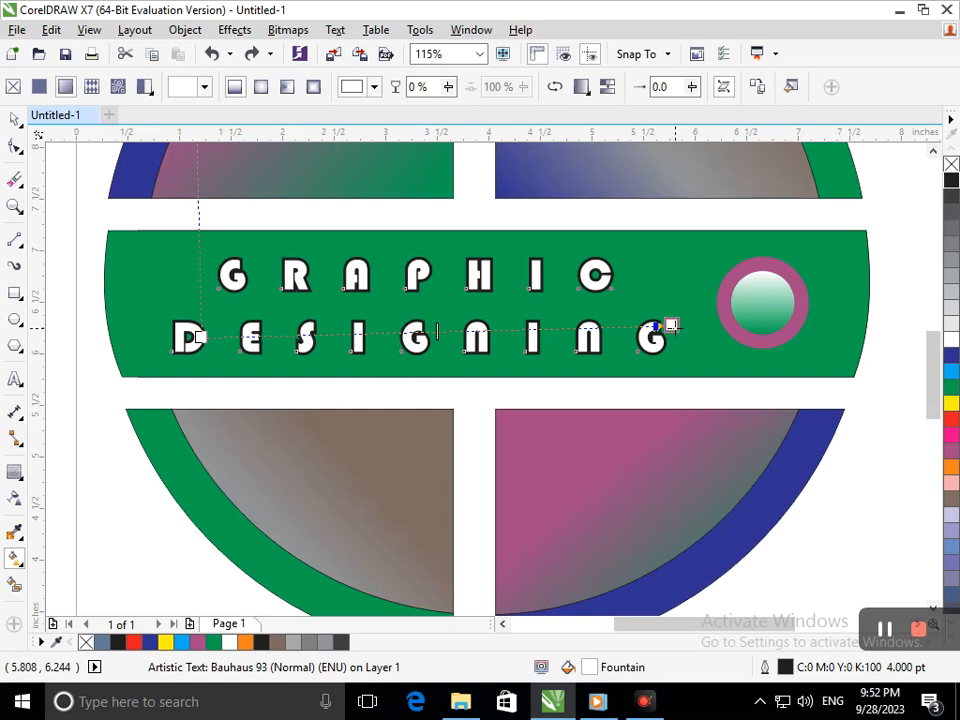
# Level the text's gradient and add a middle colour stop at 52%, trying black and dark blue before settling on orange
pyautogui.moveTo(193, 337); pyautogui.dragTo(189, 324)
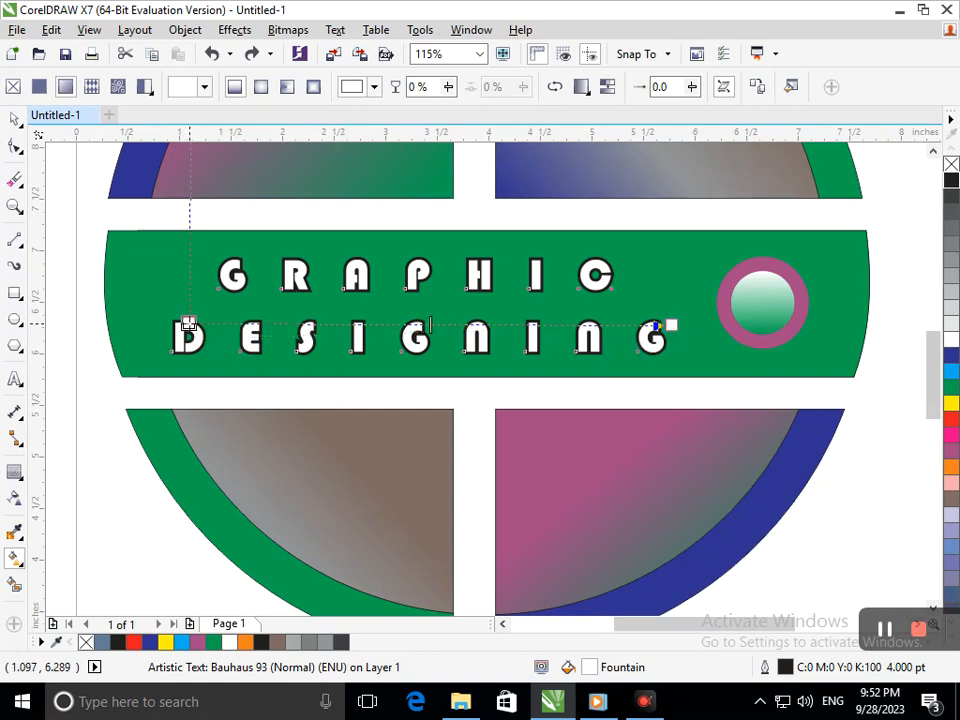
pyautogui.doubleClick(436, 325)
pyautogui.click(951, 180)
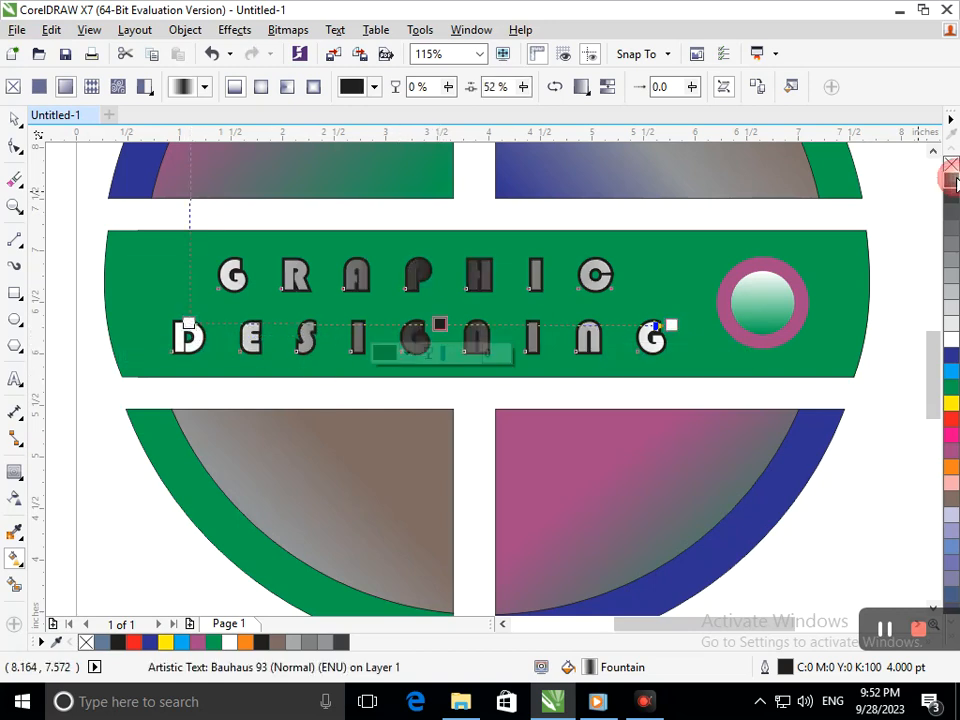
pyautogui.click(951, 355)
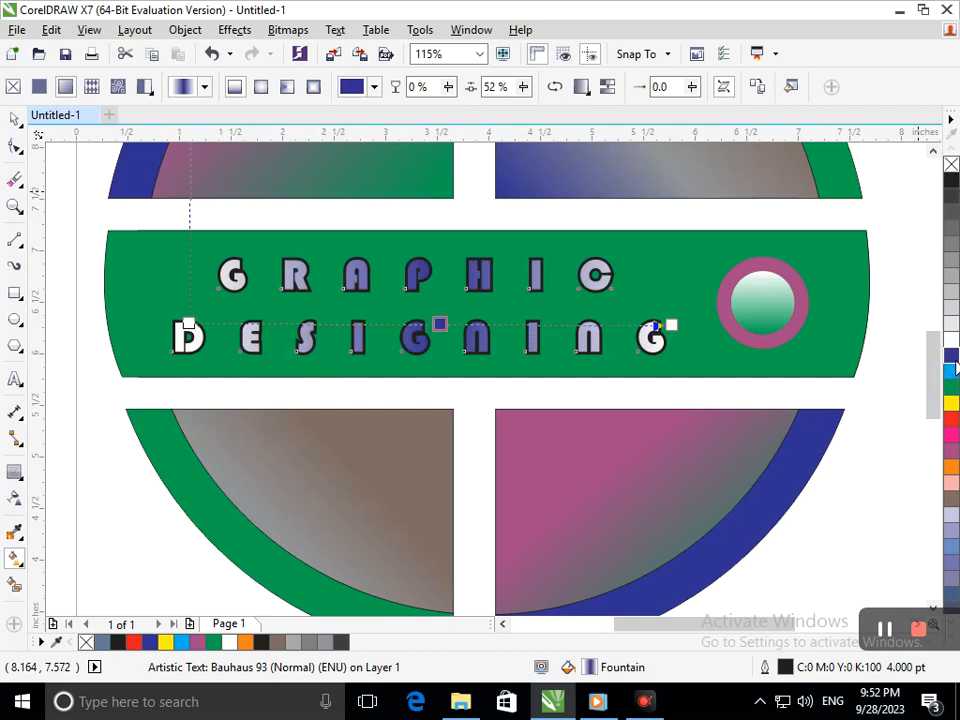
pyautogui.click(950, 468)
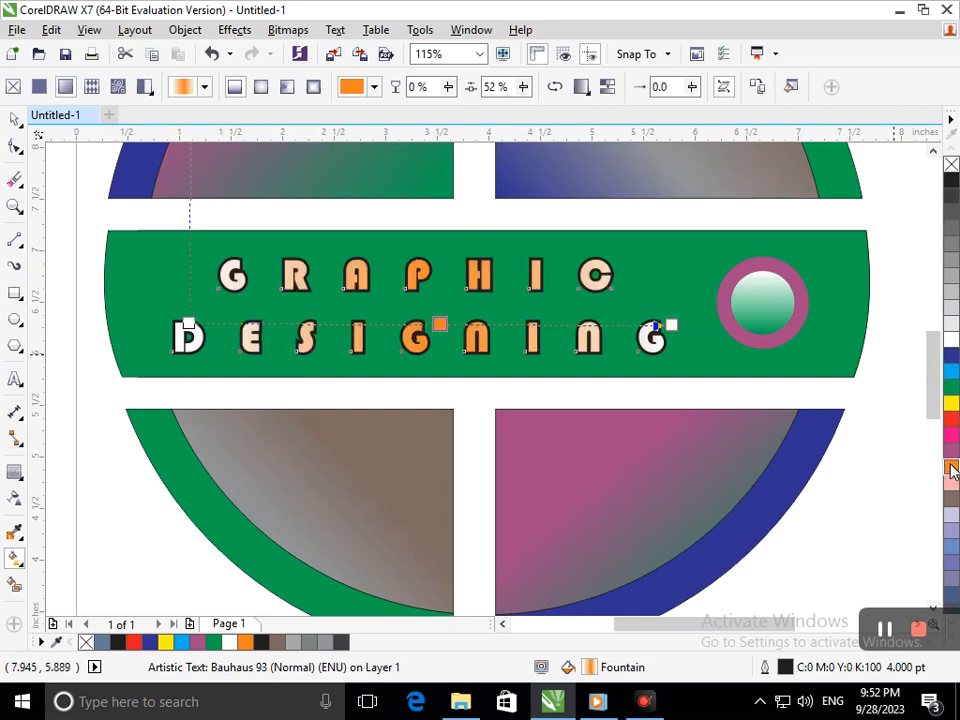
# Try purple on the text gradient's start stop, and settle on yellow for both the start and end stops
pyautogui.hotkey('shift', 'F4')
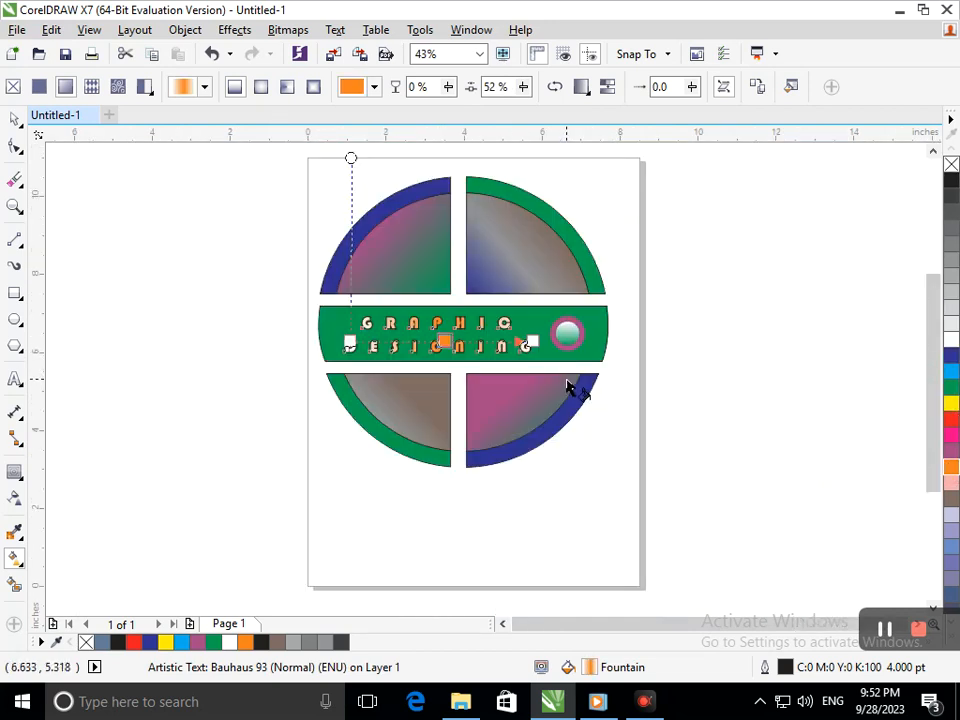
pyautogui.click(383, 366)
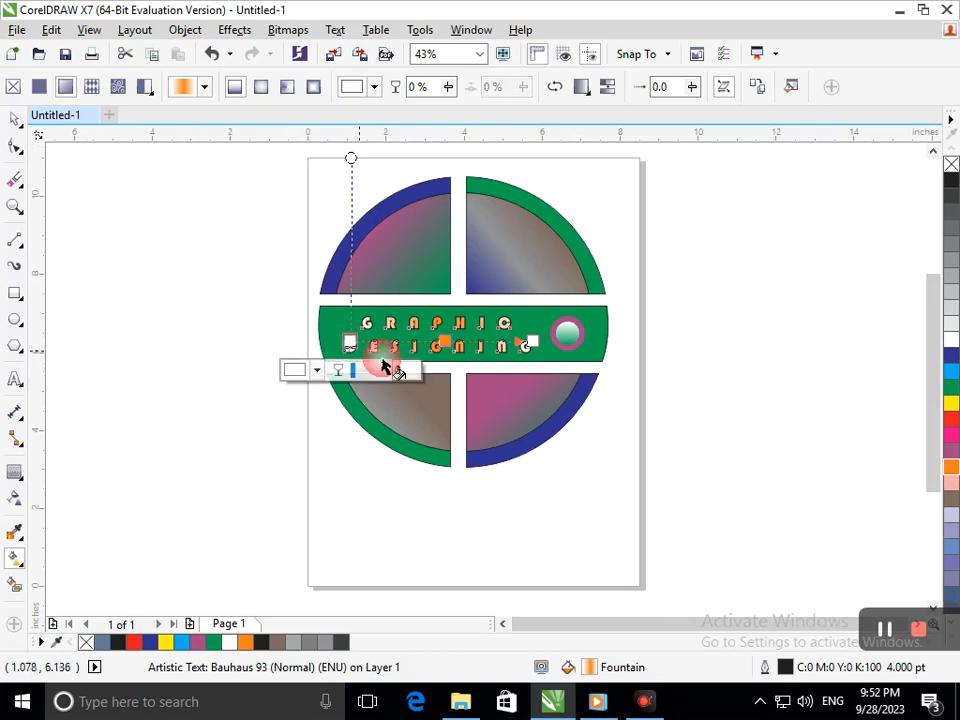
pyautogui.click(951, 451)
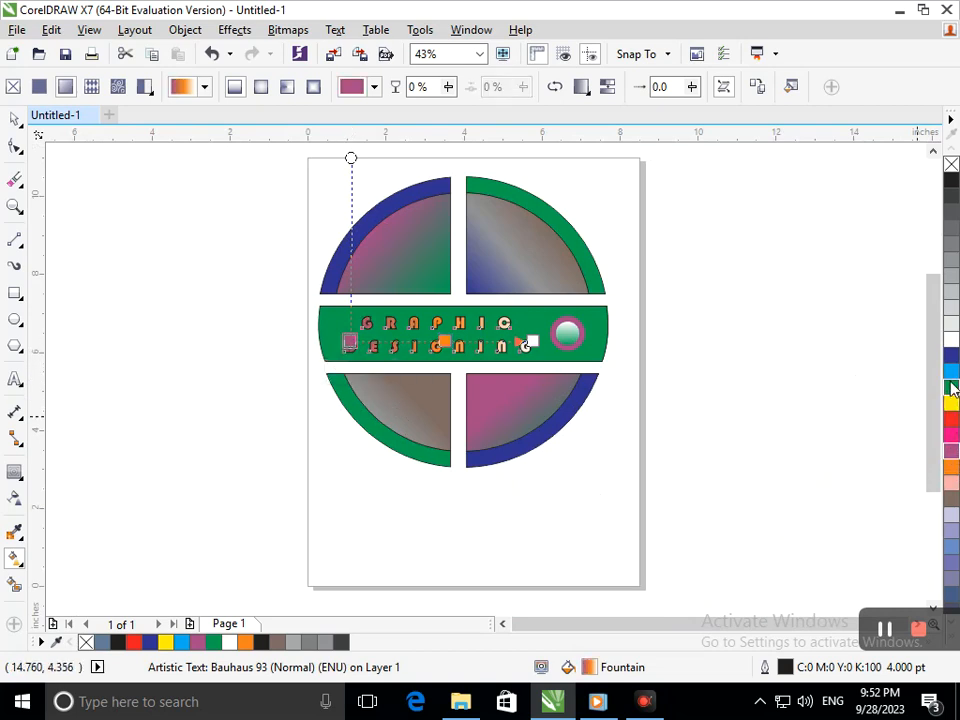
pyautogui.click(951, 404)
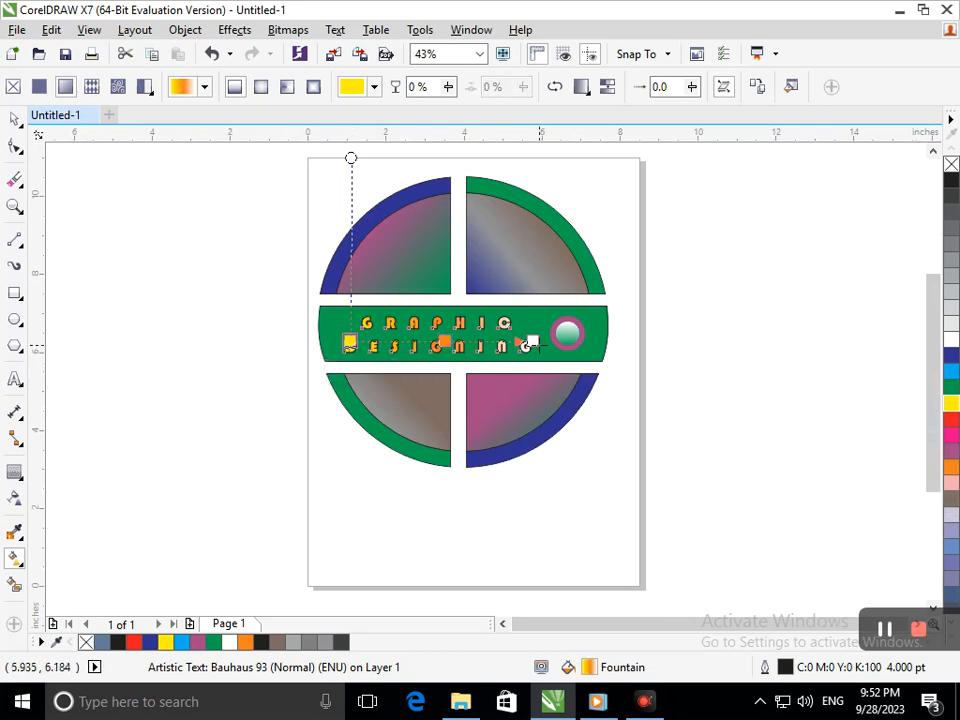
pyautogui.click(947, 400)
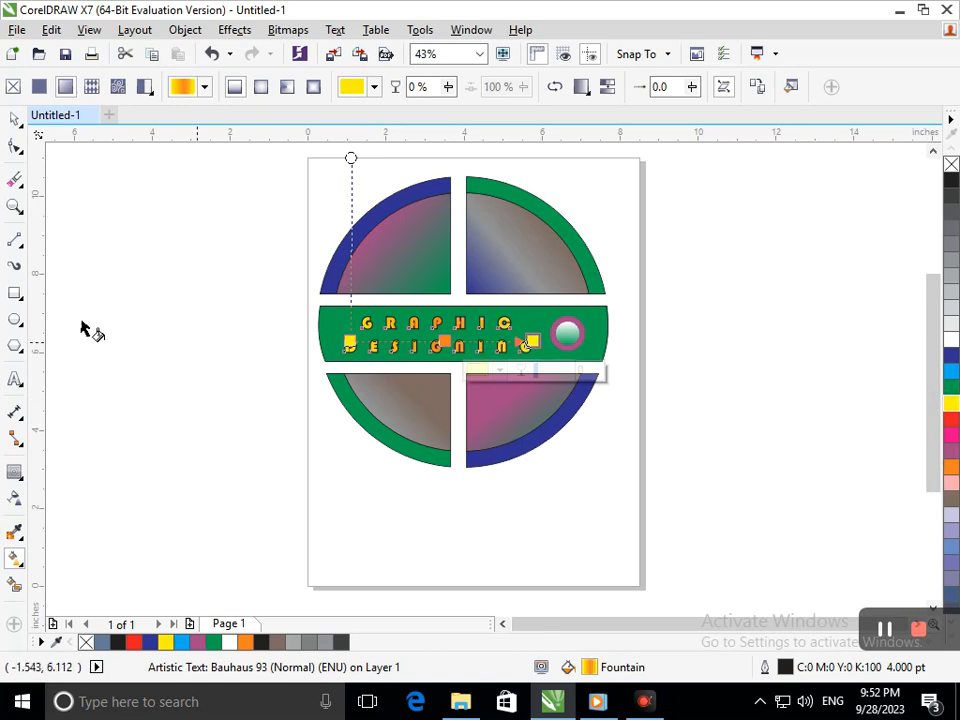
pyautogui.click(14, 118)
pyautogui.click(111, 251)
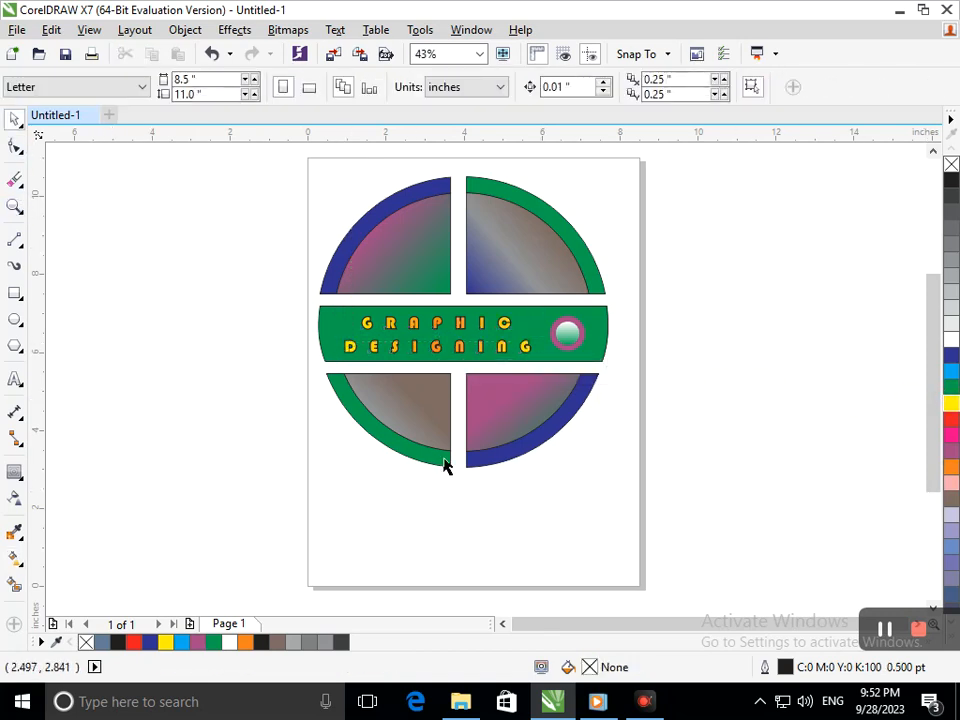
# Change the middle stop of the GRAPHIC DESIGNING text's gradient to red and deselect the text
pyautogui.click(458, 348)
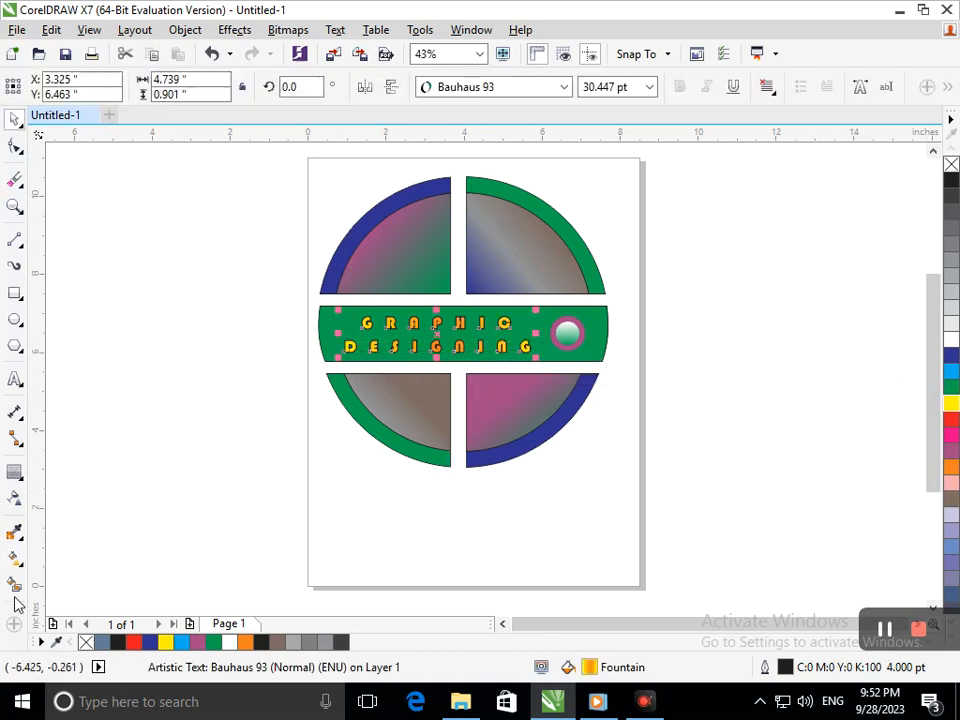
pyautogui.click(14, 558)
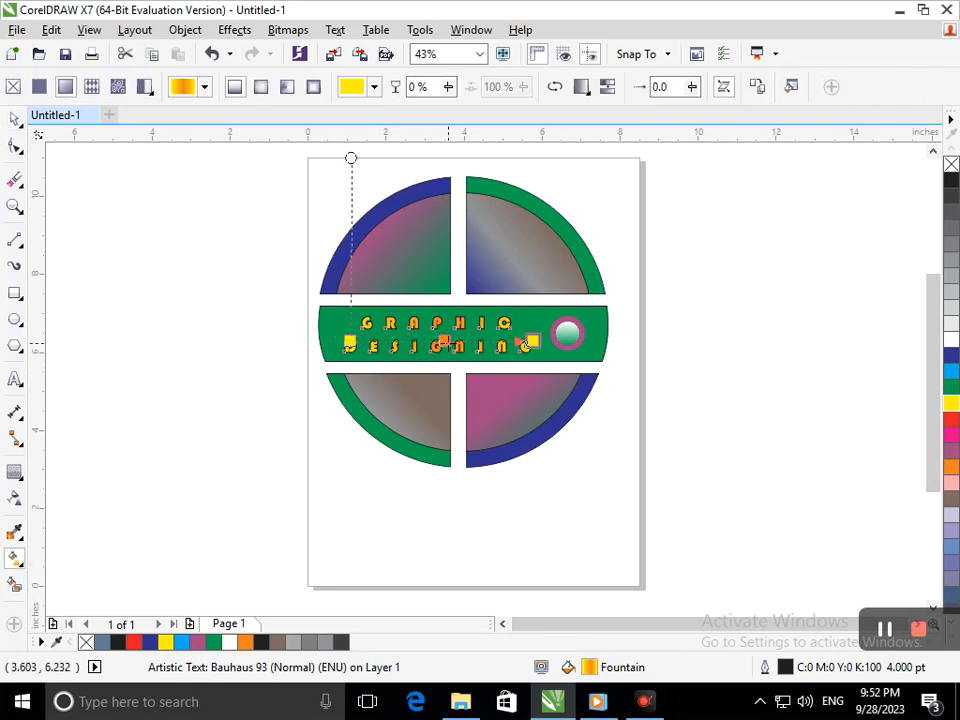
pyautogui.click(443, 343)
pyautogui.click(952, 421)
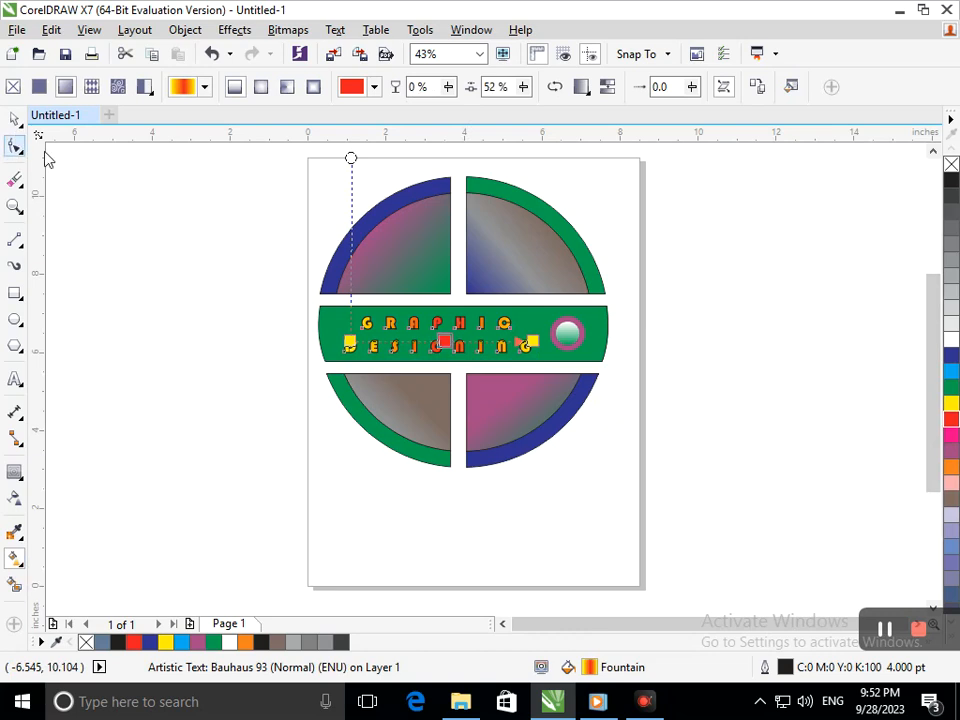
pyautogui.click(14, 119)
pyautogui.click(149, 319)
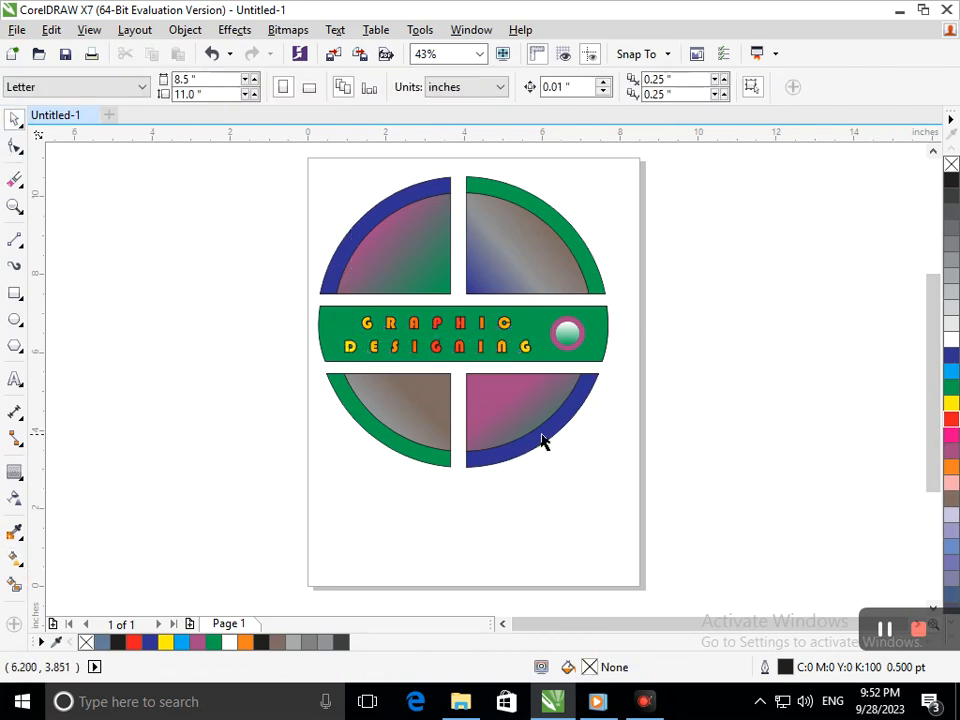
# Redirect the lower-right quadrant's linear purple-to-green gradient to run from its inner corner towards the blue ring segment
pyautogui.click(505, 423)
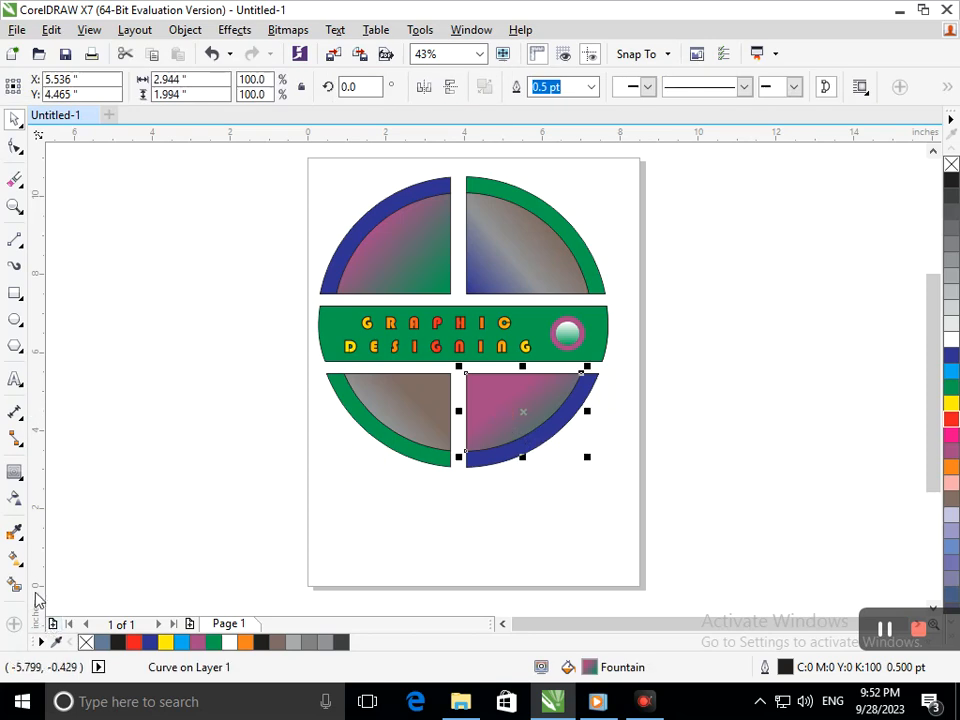
pyautogui.click(14, 558)
pyautogui.moveTo(507, 397); pyautogui.dragTo(465, 373)
pyautogui.moveTo(581, 450); pyautogui.dragTo(533, 428)
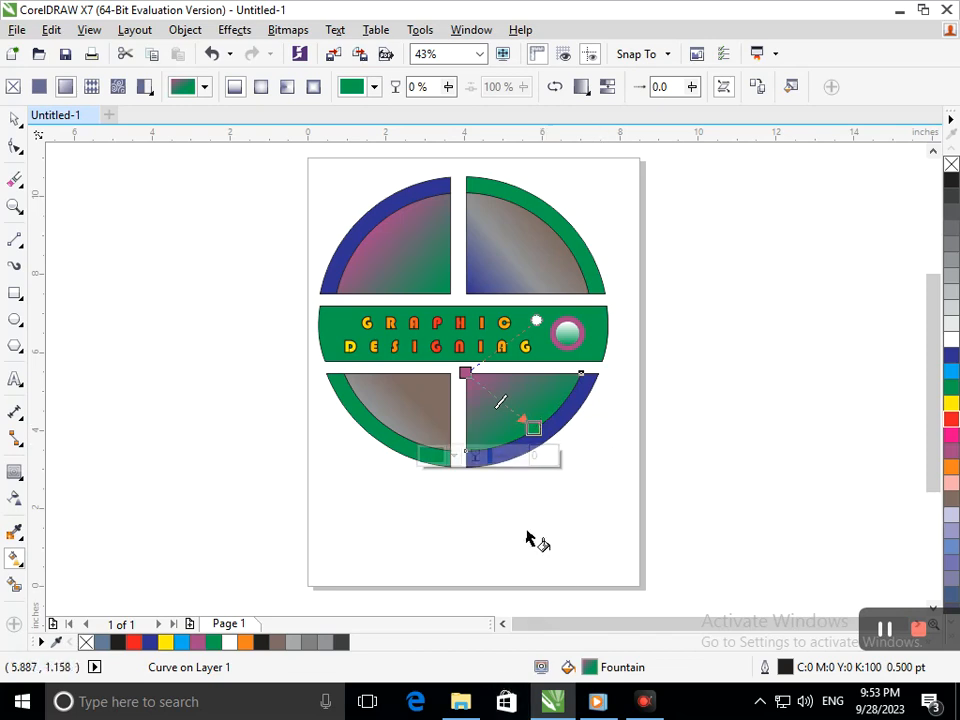
# Try dark grey and then black on the start stop of the lower-right quadrant's gradient, and move that stop slightly inward
pyautogui.click(465, 373)
pyautogui.click(951, 236)
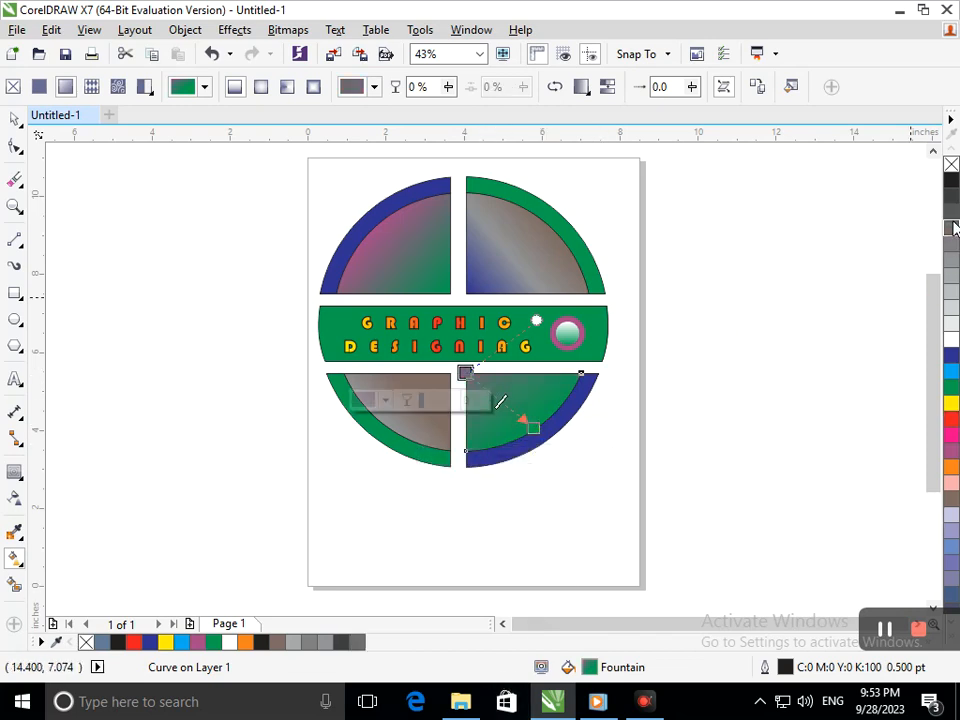
pyautogui.click(951, 181)
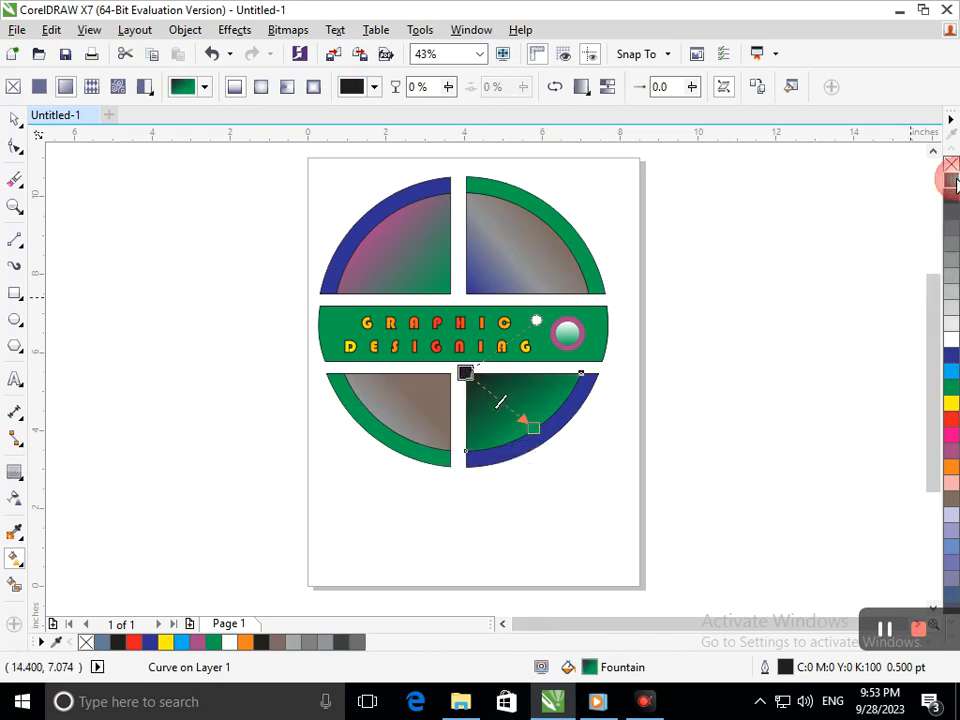
pyautogui.moveTo(465, 373); pyautogui.dragTo(487, 388)
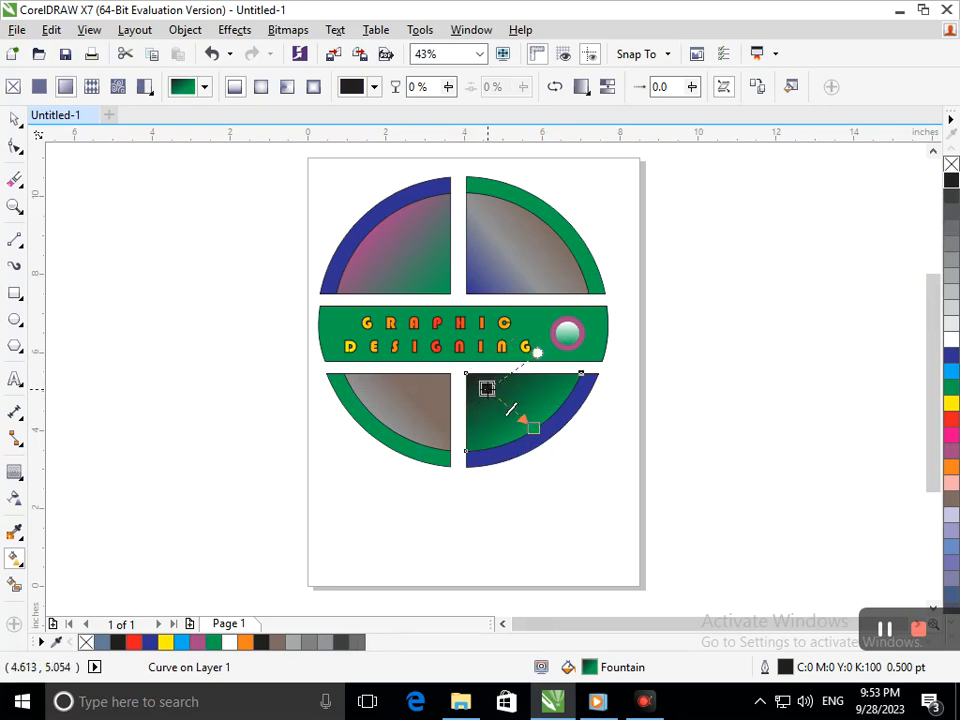
# Undo the last changes to the lower-right quadrant's gradient and reselect that quadrant
pyautogui.click(15, 119)
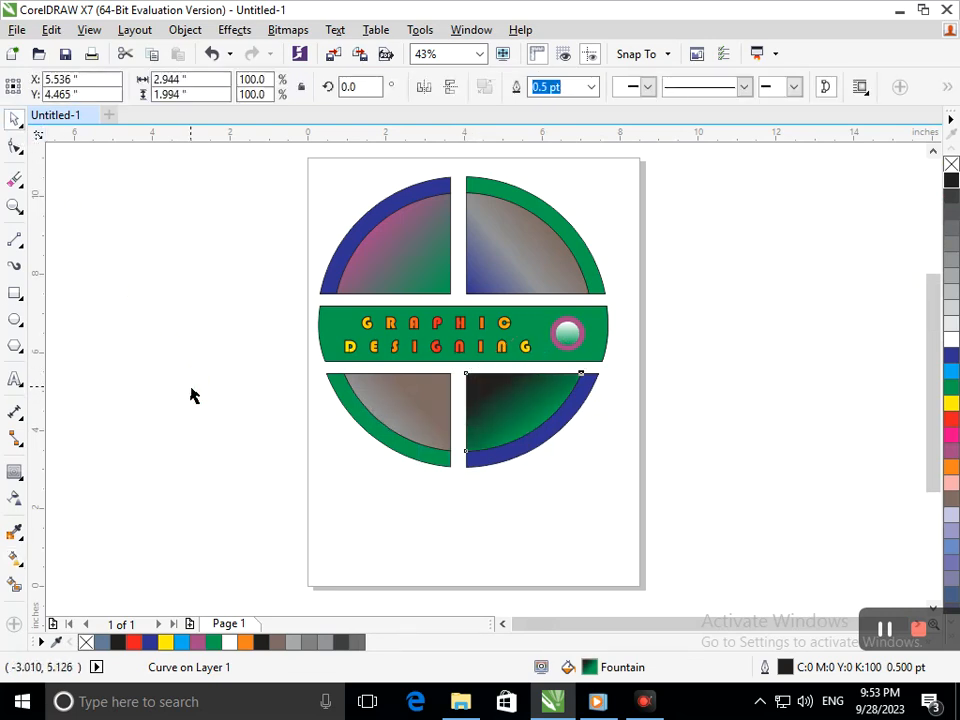
pyautogui.click(190, 392)
pyautogui.hotkey('ctrl', 'z')
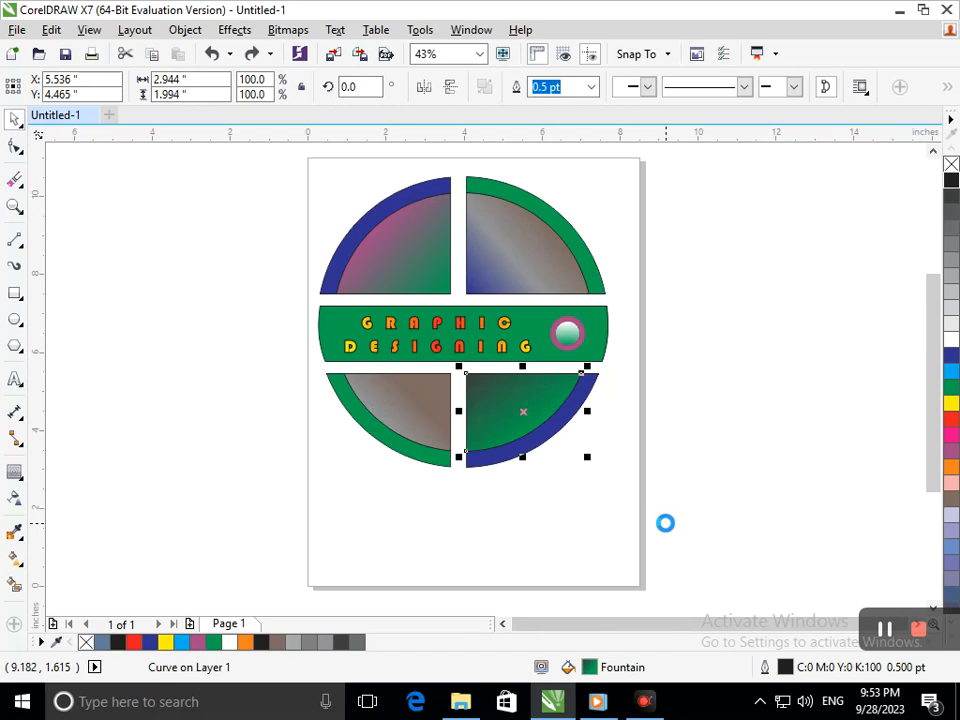
pyautogui.click(637, 528)
pyautogui.click(522, 417)
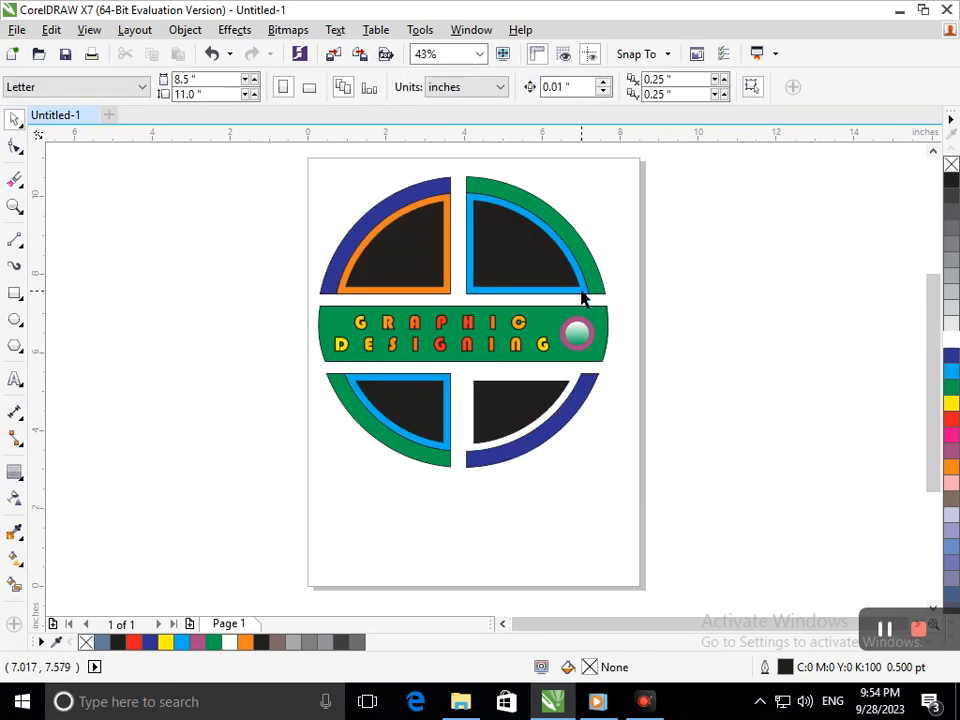
# Delete the coloured outer quadrants around the black inner ones at the upper right, upper left and lower left
pyautogui.click(574, 360)
pyautogui.press('Escape')
pyautogui.click(446, 291)
pyautogui.press('Delete')
pyautogui.click(447, 388)
pyautogui.press('Delete')
# Fill the lower-right and upper-left inner quadrants with light blue and deselect
pyautogui.click(506, 411)
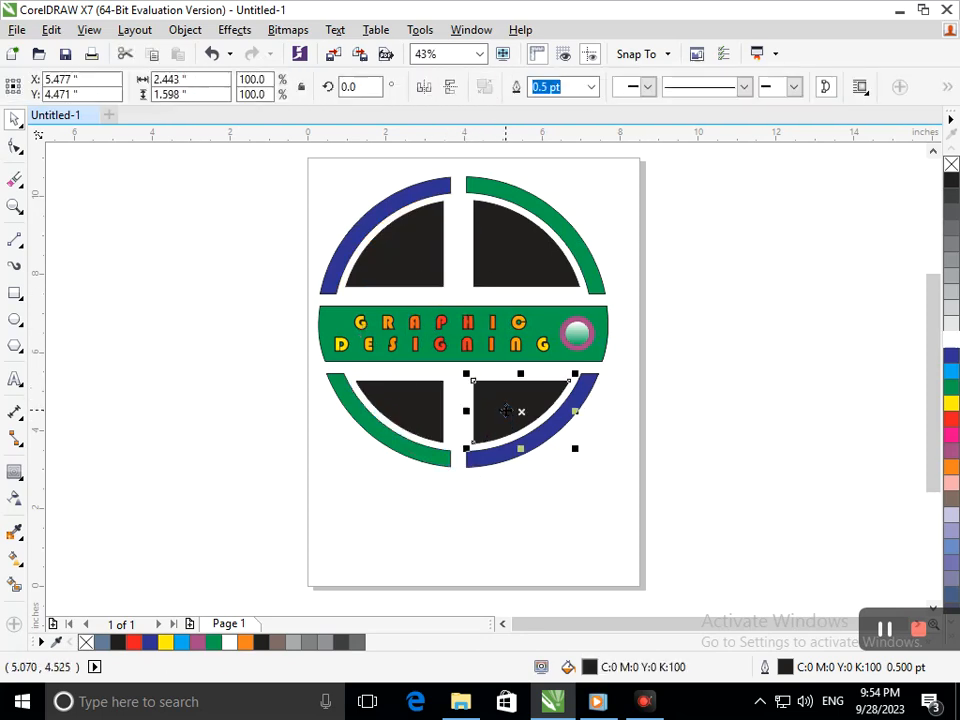
pyautogui.click(951, 371)
pyautogui.click(433, 275)
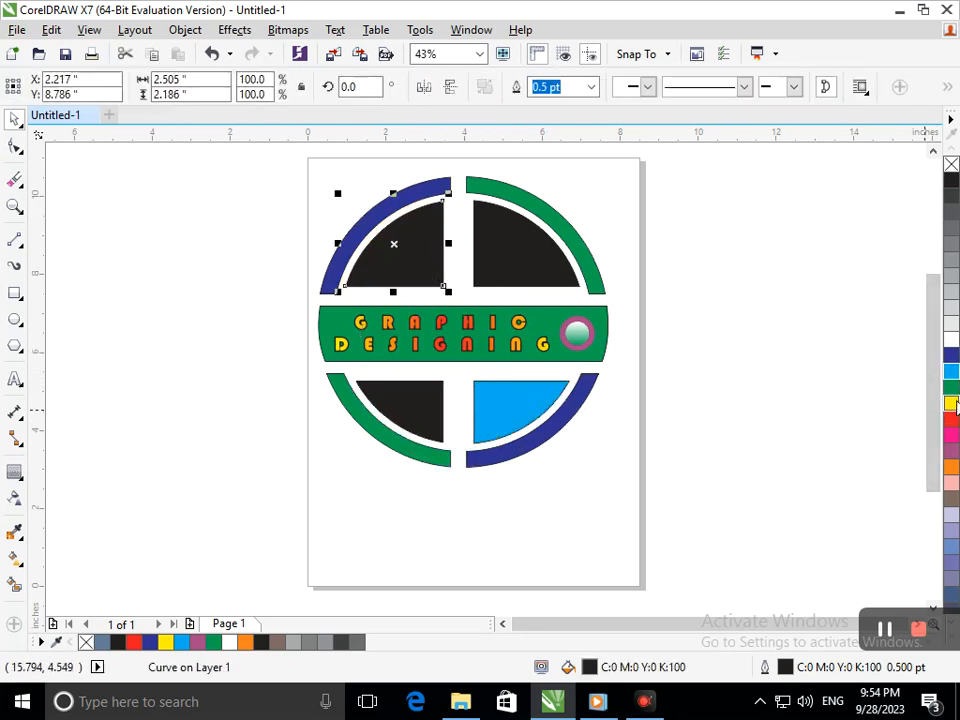
pyautogui.click(951, 371)
pyautogui.click(569, 512)
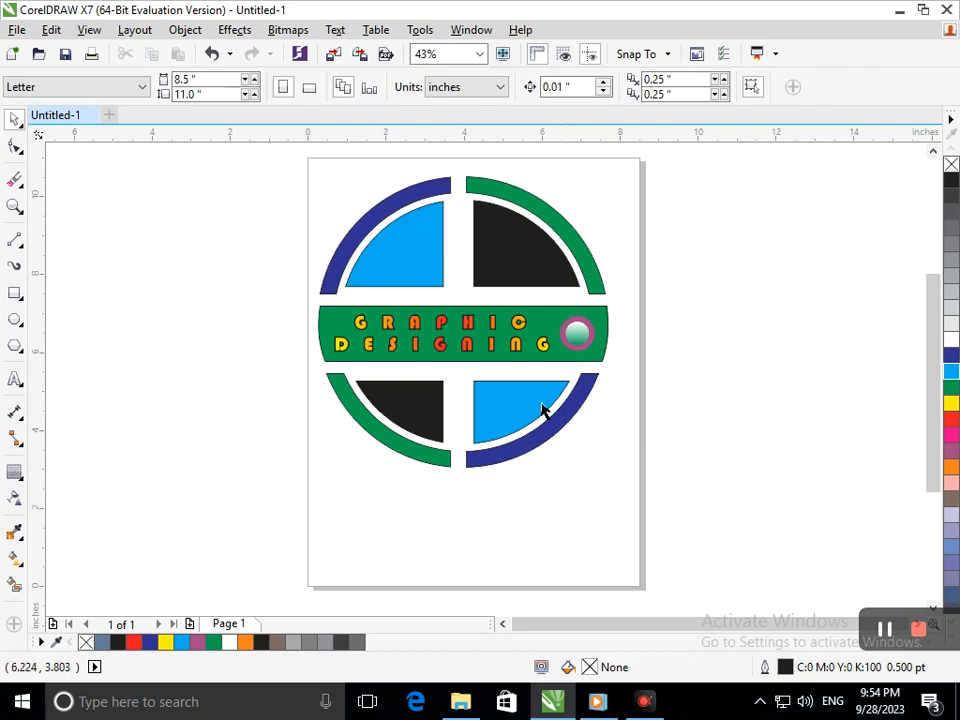
# Try dark blue as the fill of the upper-right and lower-left inner quadrants
pyautogui.click(518, 284)
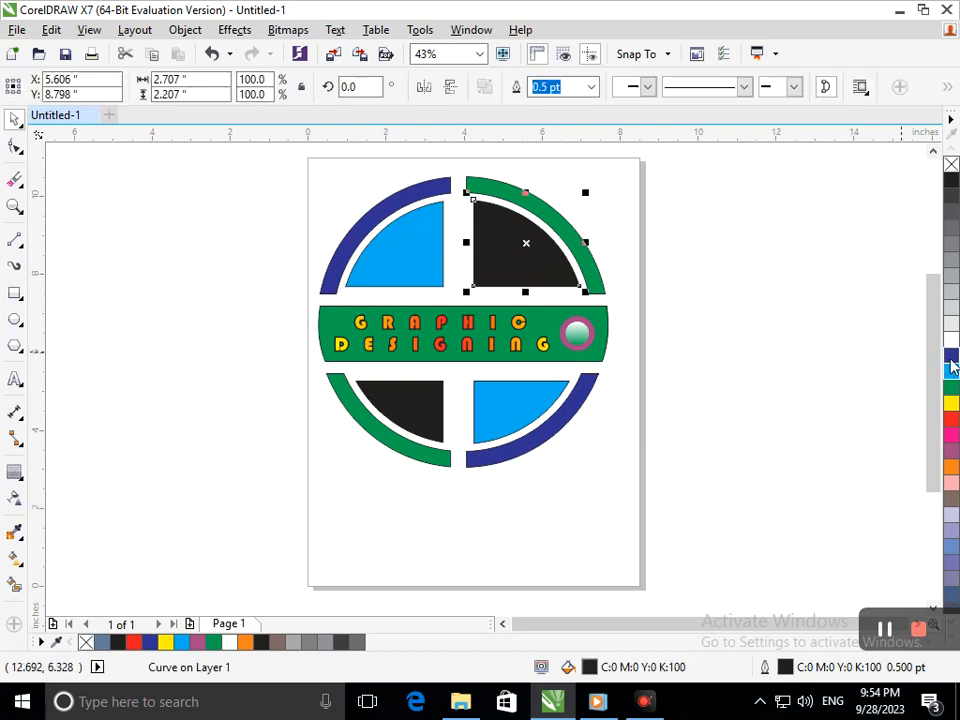
pyautogui.click(951, 355)
pyautogui.click(412, 418)
pyautogui.click(951, 371)
pyautogui.click(951, 355)
pyautogui.click(489, 537)
# Return the upper-right and lower-left inner quadrants from dark blue to black and deselect
pyautogui.click(414, 422)
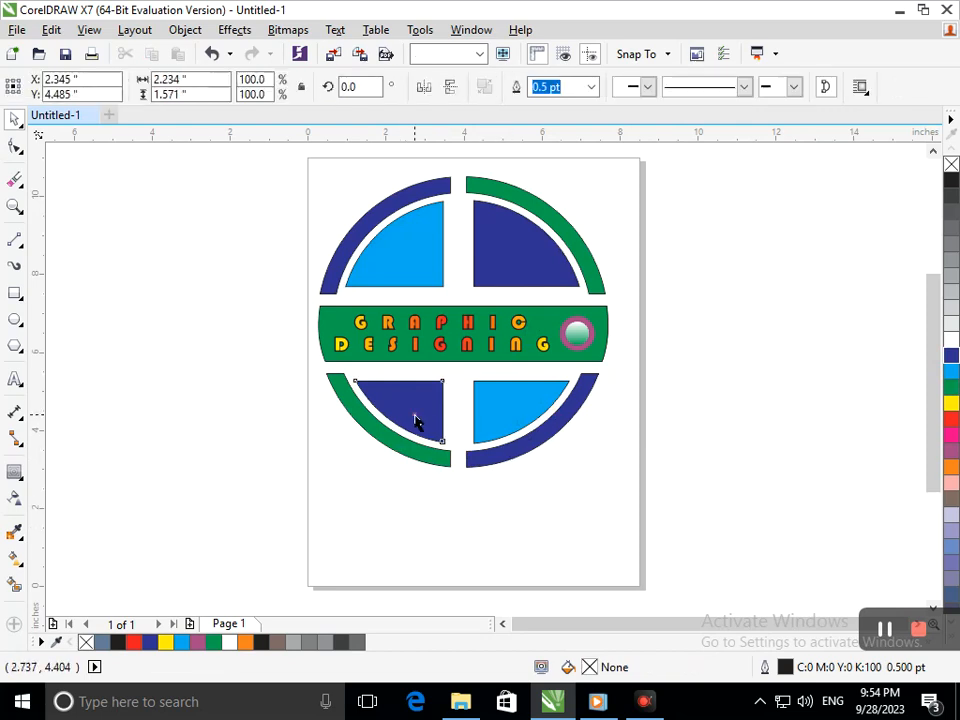
pyautogui.click(570, 287)
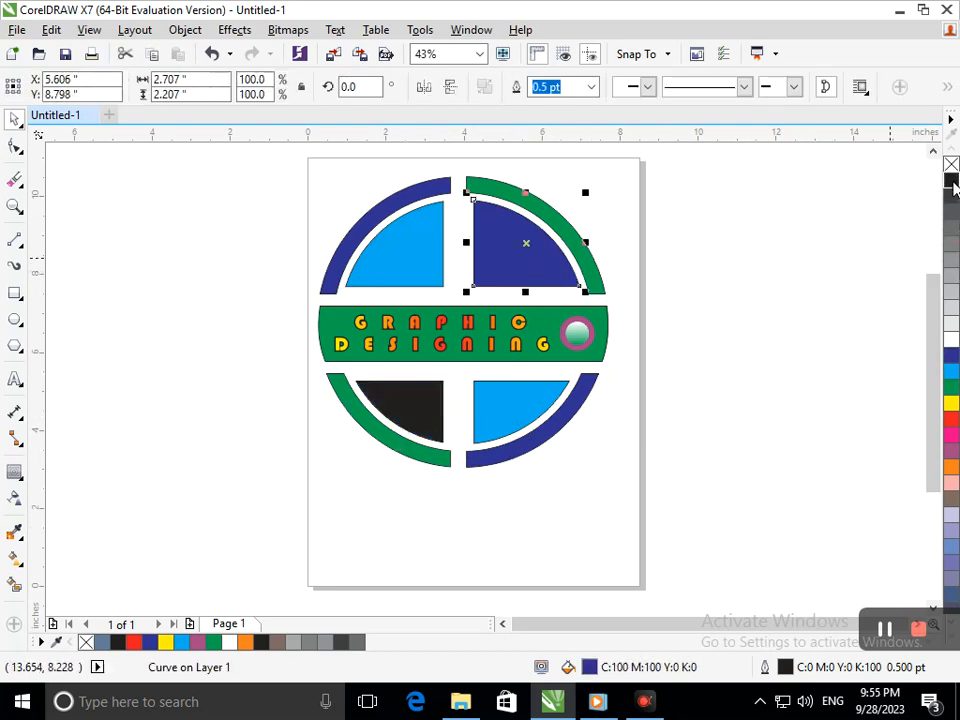
pyautogui.hotkey('ctrl', 'z')
pyautogui.click(716, 534)
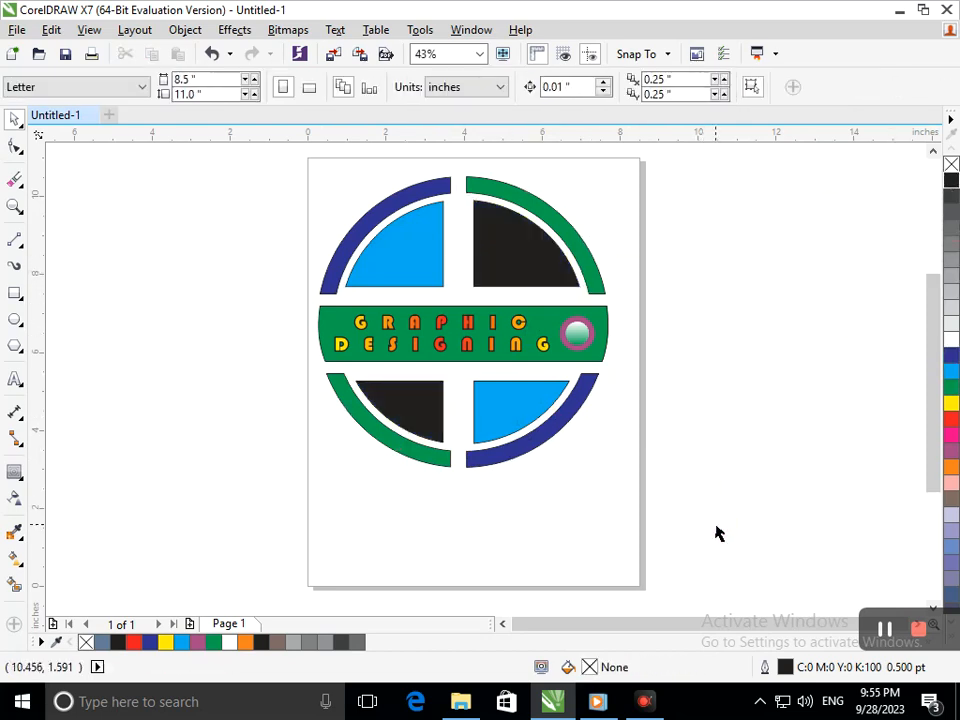
# Group all the logo's objects and move the group off the page into the empty area on its left
pyautogui.scroll(-2, 501, 380)
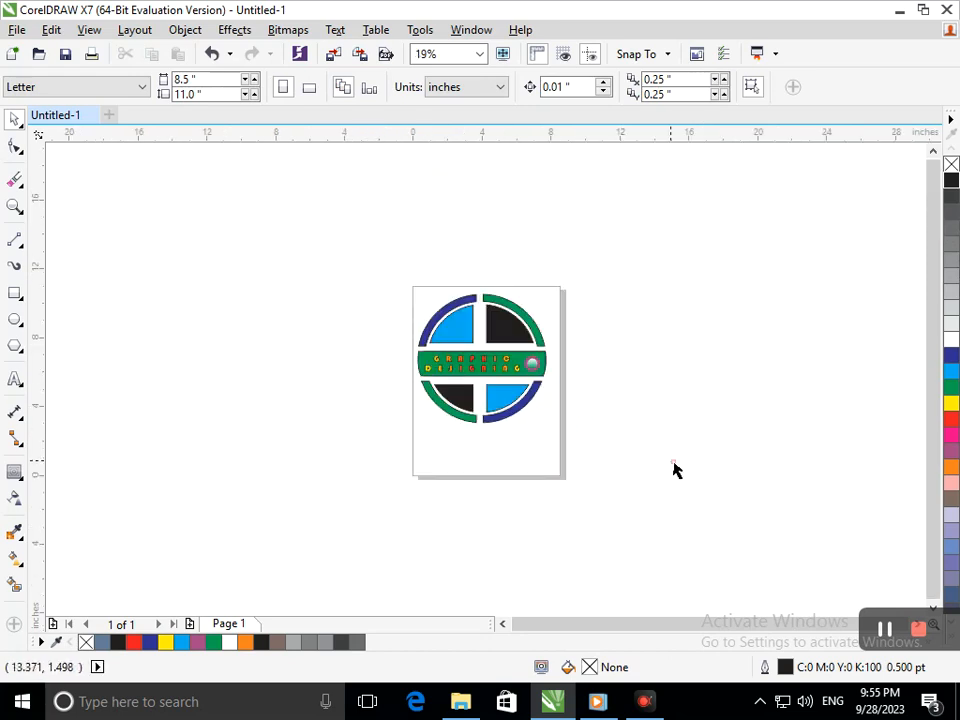
pyautogui.scroll(2, 532, 340)
pyautogui.moveTo(150, 182); pyautogui.dragTo(604, 572)
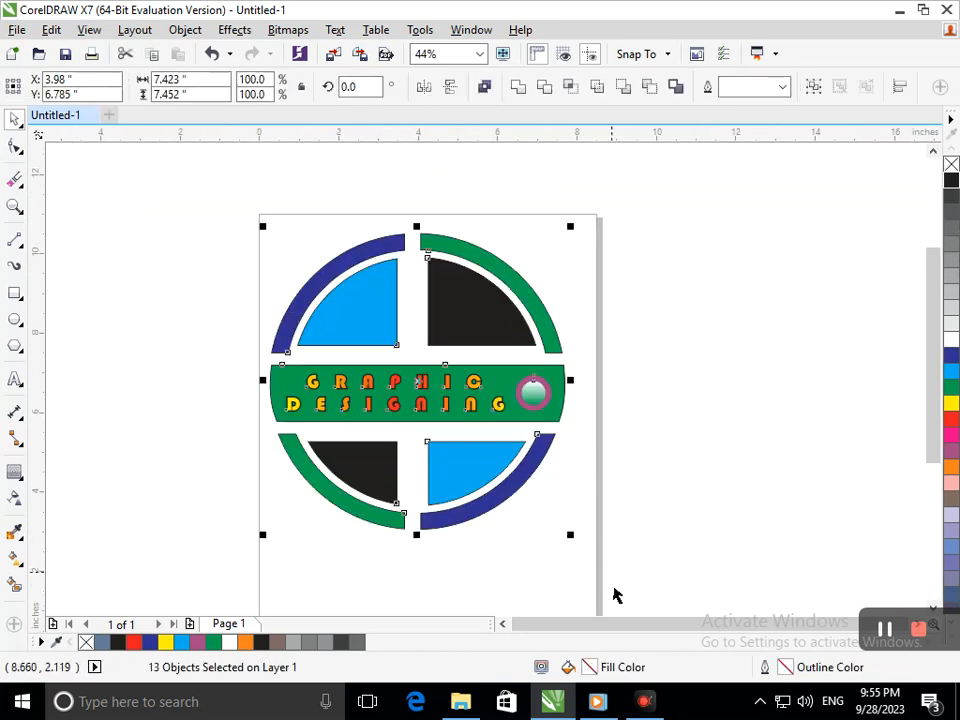
pyautogui.hotkey('ctrl', 'g')
pyautogui.scroll(-2, 525, 437)
pyautogui.moveTo(463, 390); pyautogui.dragTo(183, 342)
pyautogui.click(287, 500)
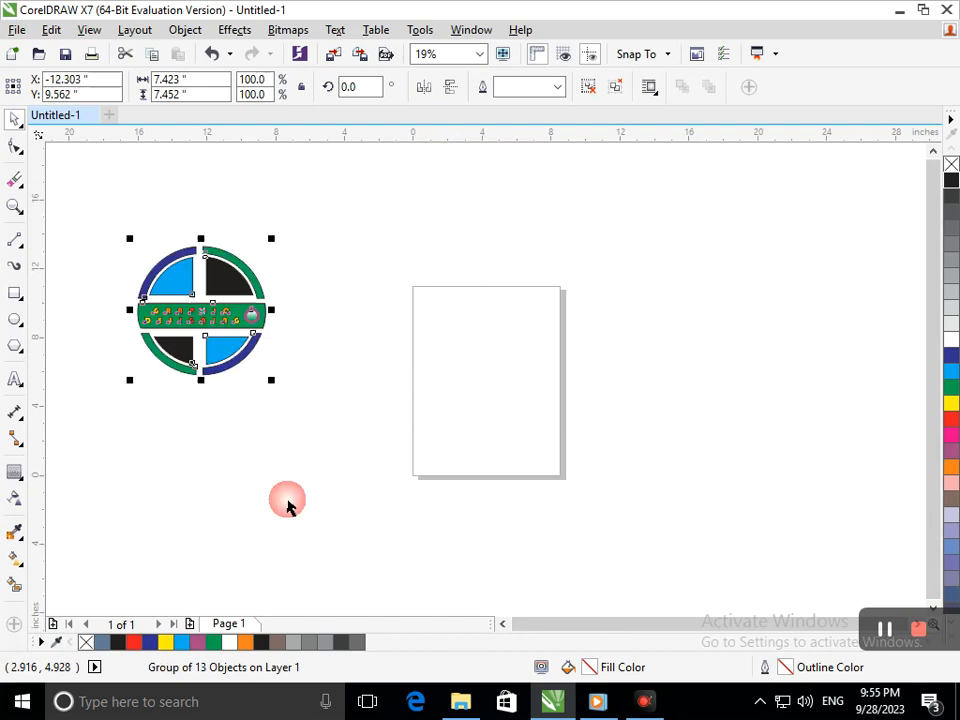
# Scale the grouped logo down proportionally to about 6.06 by 6.08 inches and deselect it
pyautogui.moveTo(107, 246); pyautogui.dragTo(279, 388)
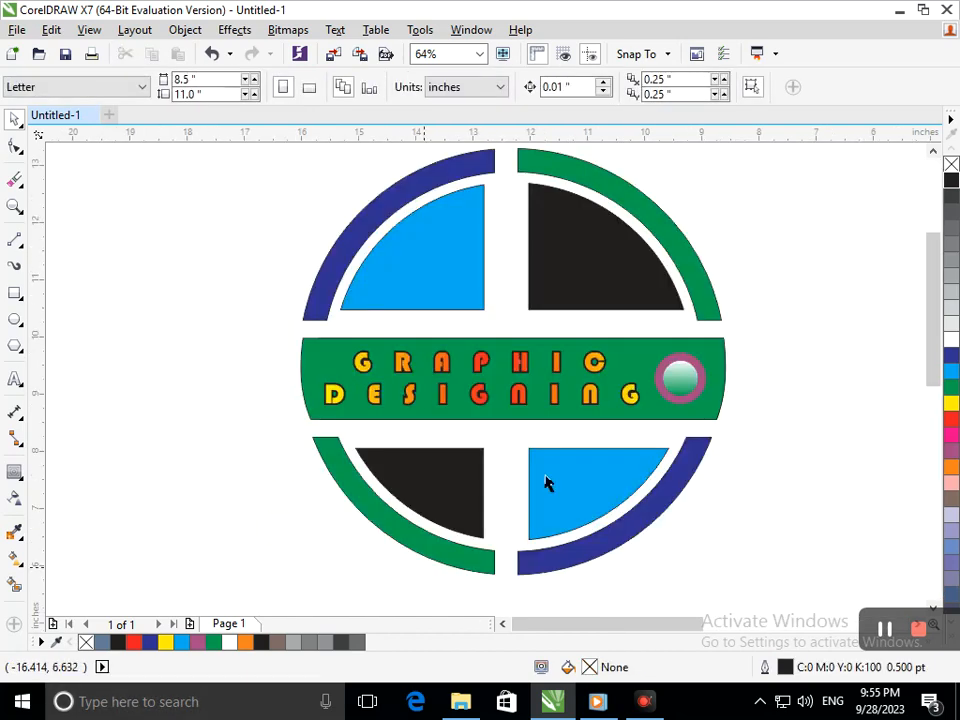
pyautogui.click(531, 514)
pyautogui.moveTo(293, 579); pyautogui.dragTo(314, 547)
pyautogui.click(321, 519)
pyautogui.click(612, 493)
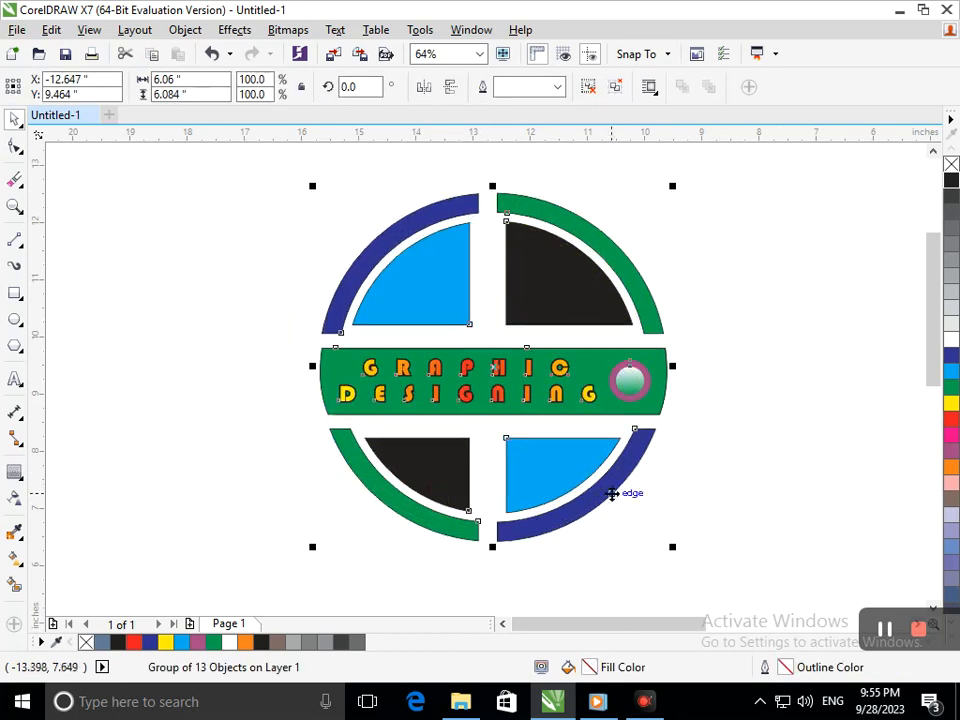
pyautogui.click(694, 503)
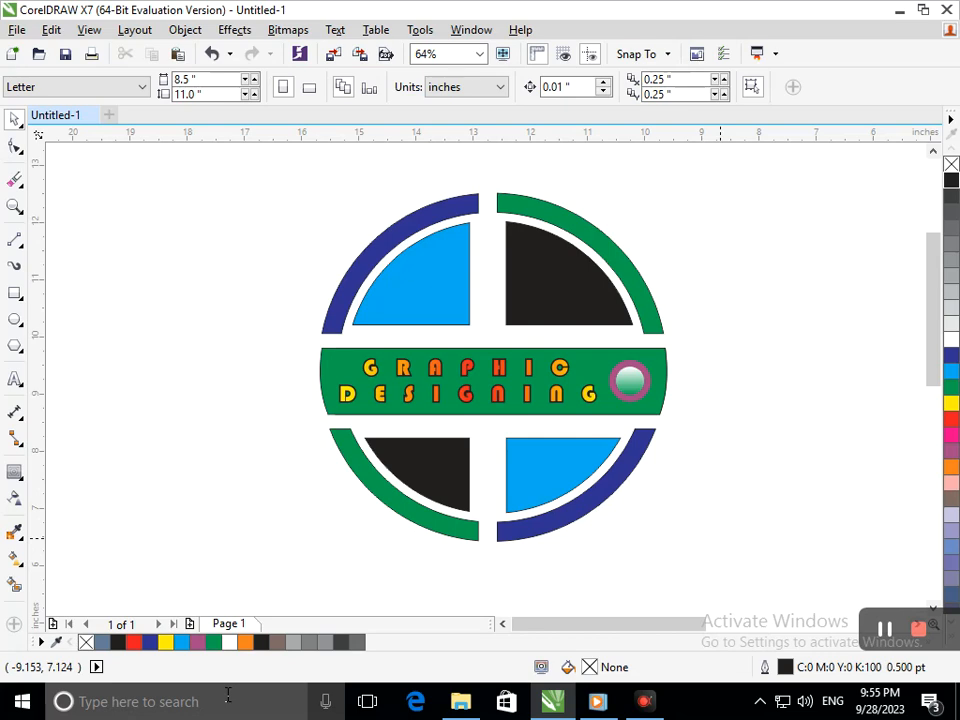
# Ungroup the scaled logo into its individual objects and deselect them
pyautogui.click(645, 427)
pyautogui.click(617, 91)
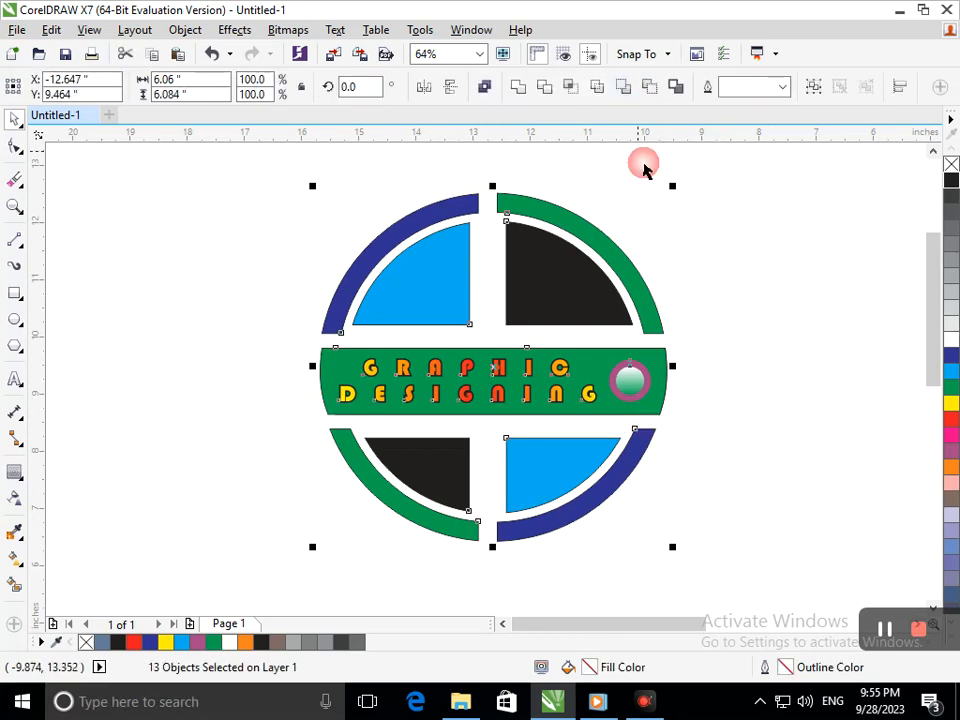
pyautogui.click(643, 162)
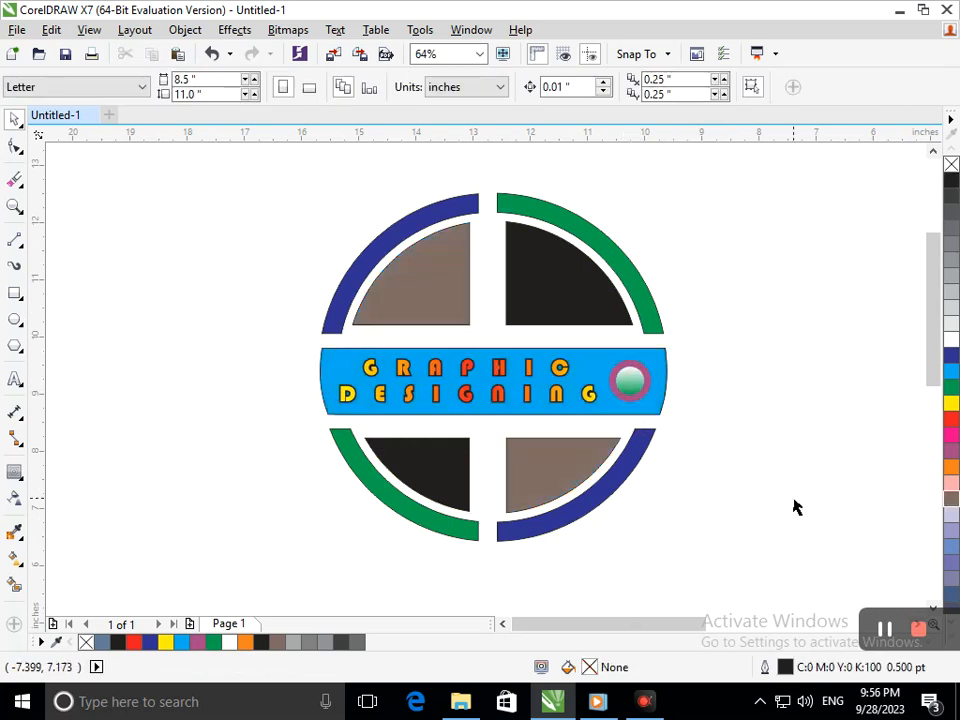